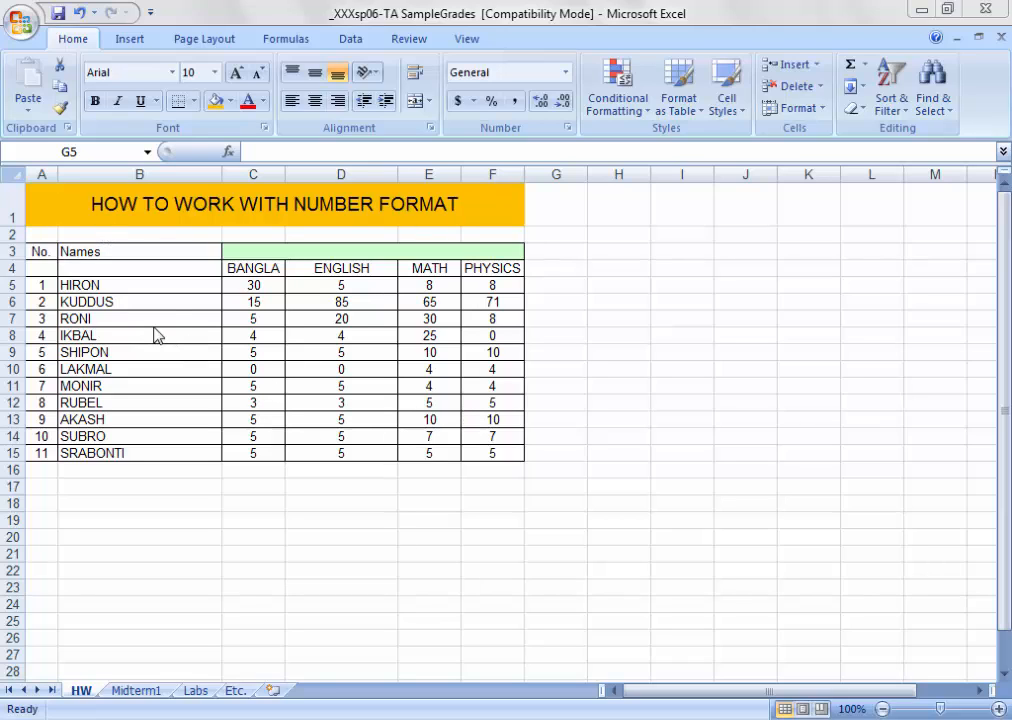
# Look over the student names, the four subject headings and the marks in the grade table.
pyautogui.click(136, 276)
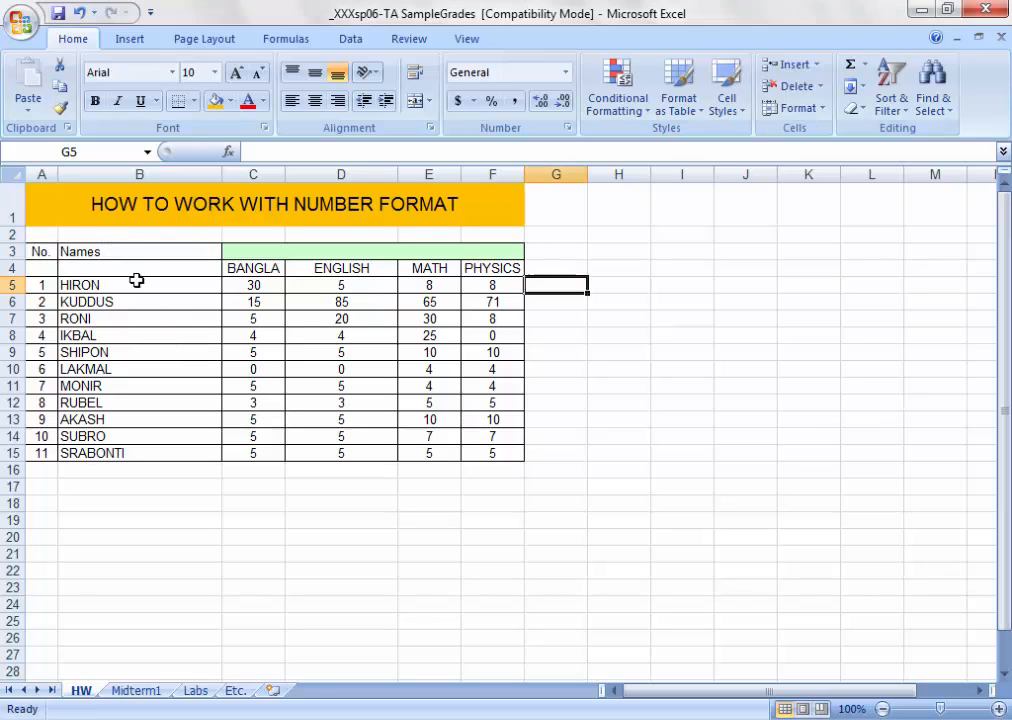
pyautogui.moveTo(116, 287); pyautogui.dragTo(160, 454)
pyautogui.click(253, 268)
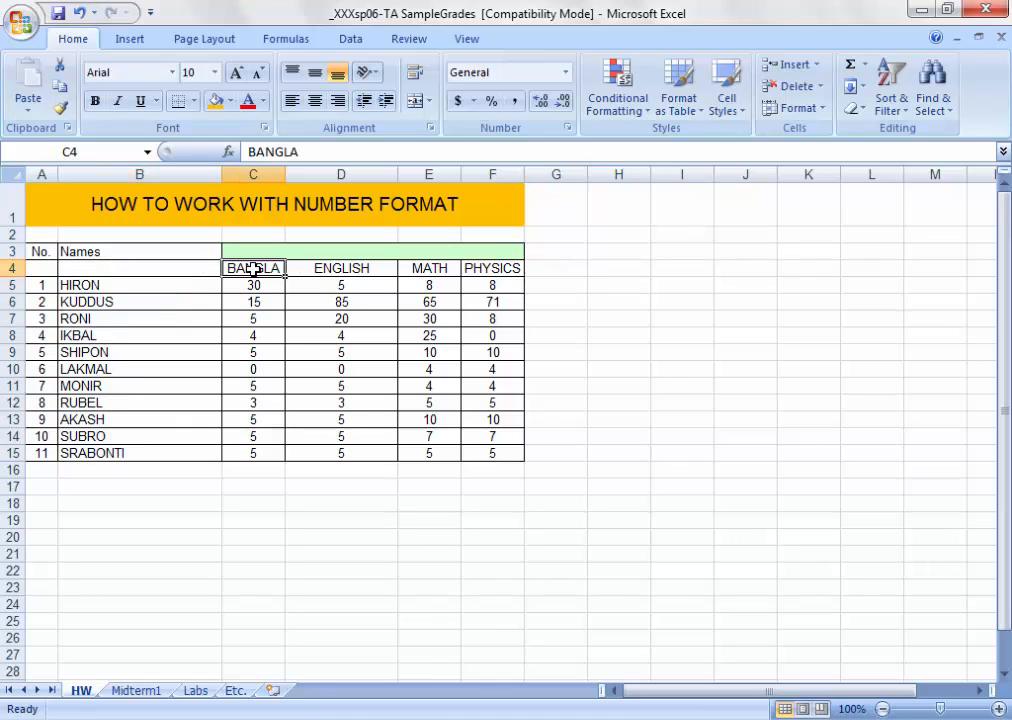
pyautogui.moveTo(256, 286); pyautogui.dragTo(491, 440)
pyautogui.click(255, 268)
pyautogui.click(334, 270)
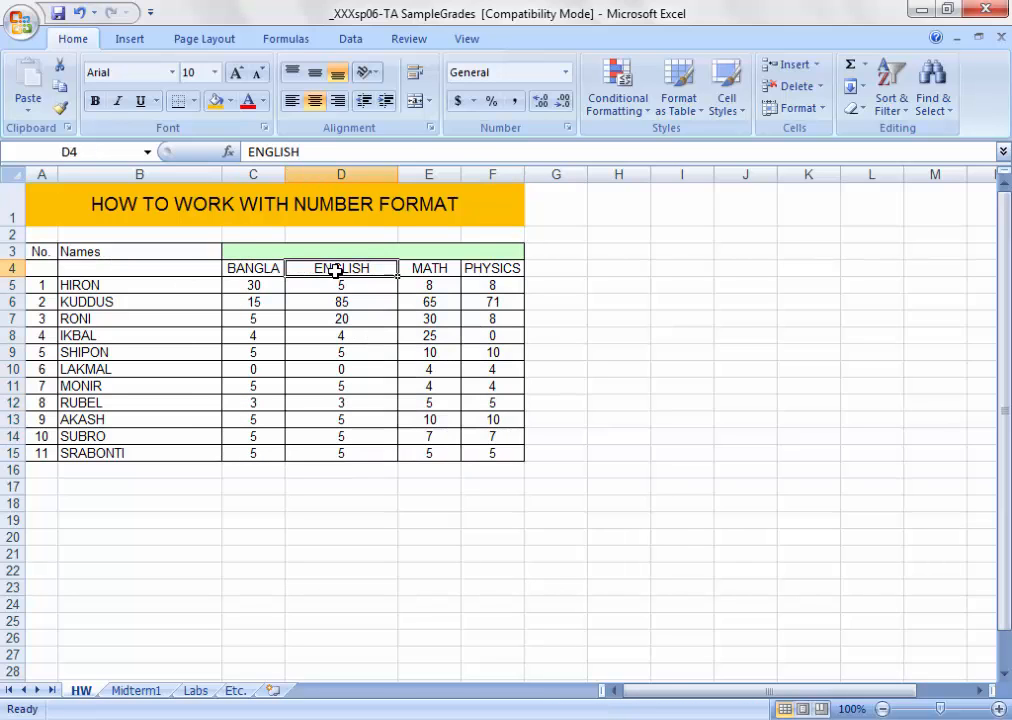
pyautogui.click(429, 272)
pyautogui.click(482, 268)
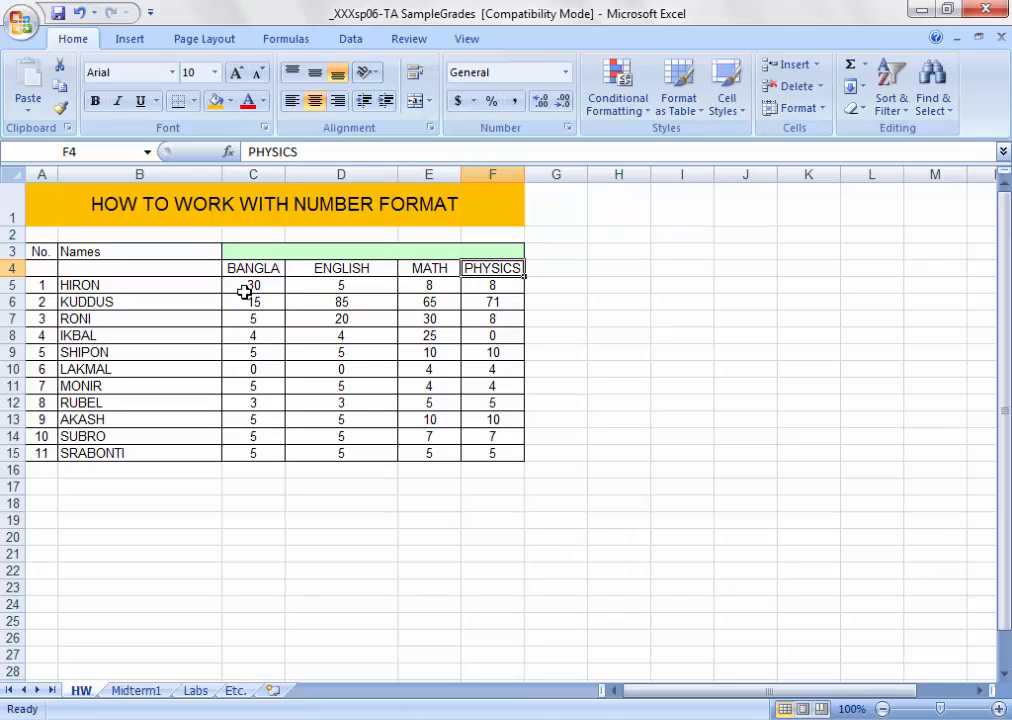
pyautogui.moveTo(245, 291); pyautogui.dragTo(520, 437)
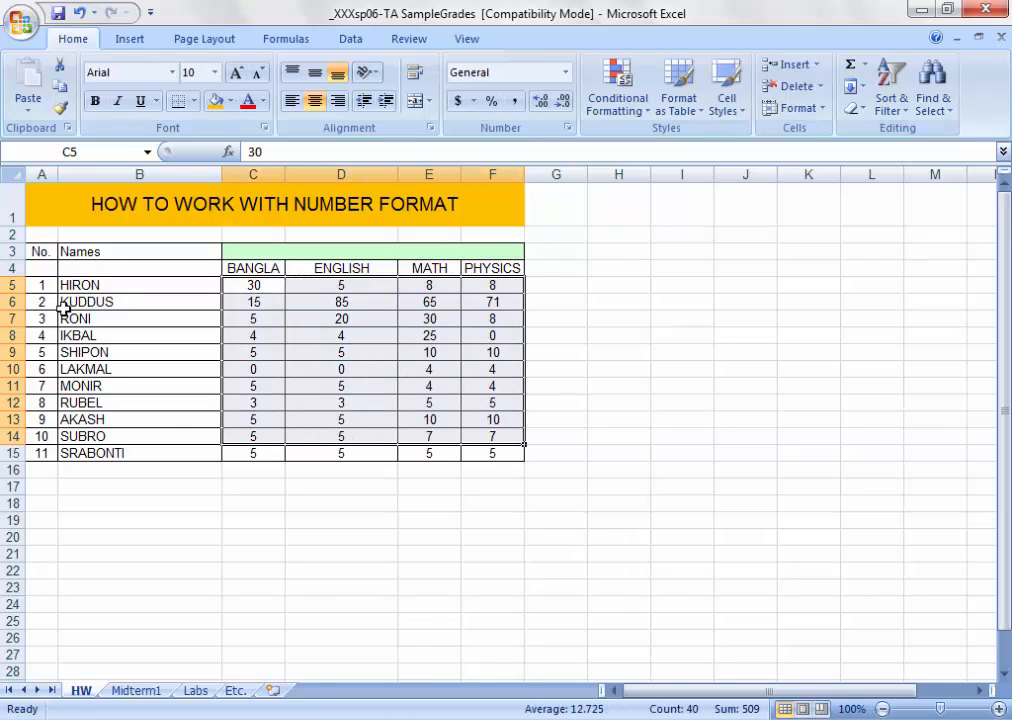
pyautogui.moveTo(66, 285); pyautogui.dragTo(150, 452)
pyautogui.click(338, 320)
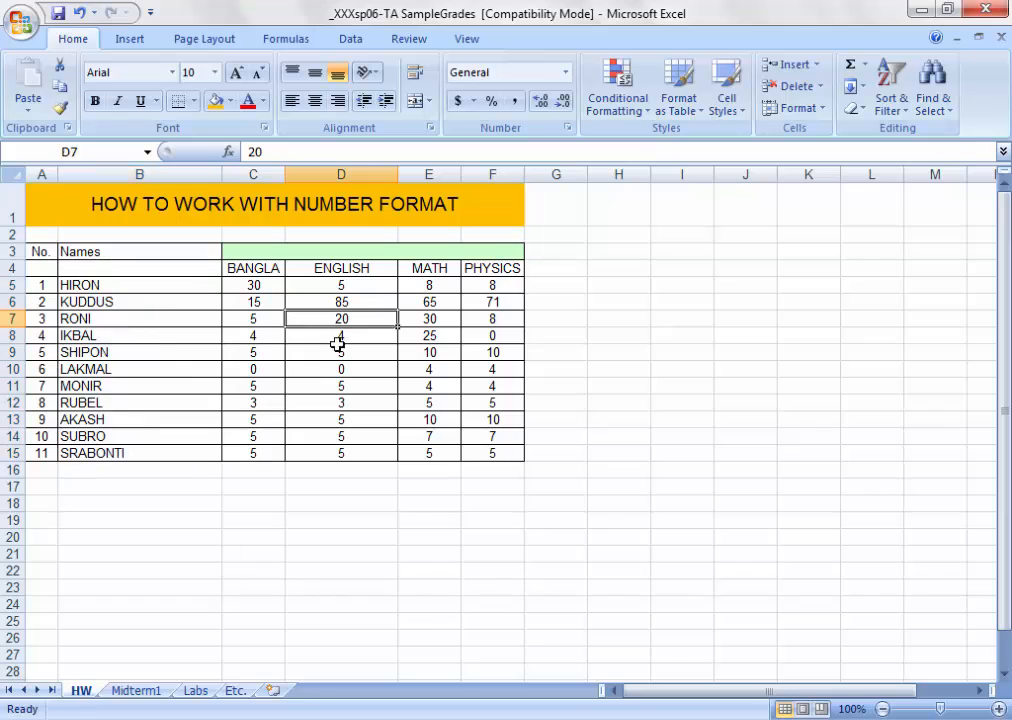
pyautogui.moveTo(338, 322); pyautogui.dragTo(434, 429)
# Look through the number formats available for the Physics mark in cell F10.
pyautogui.click(509, 365)
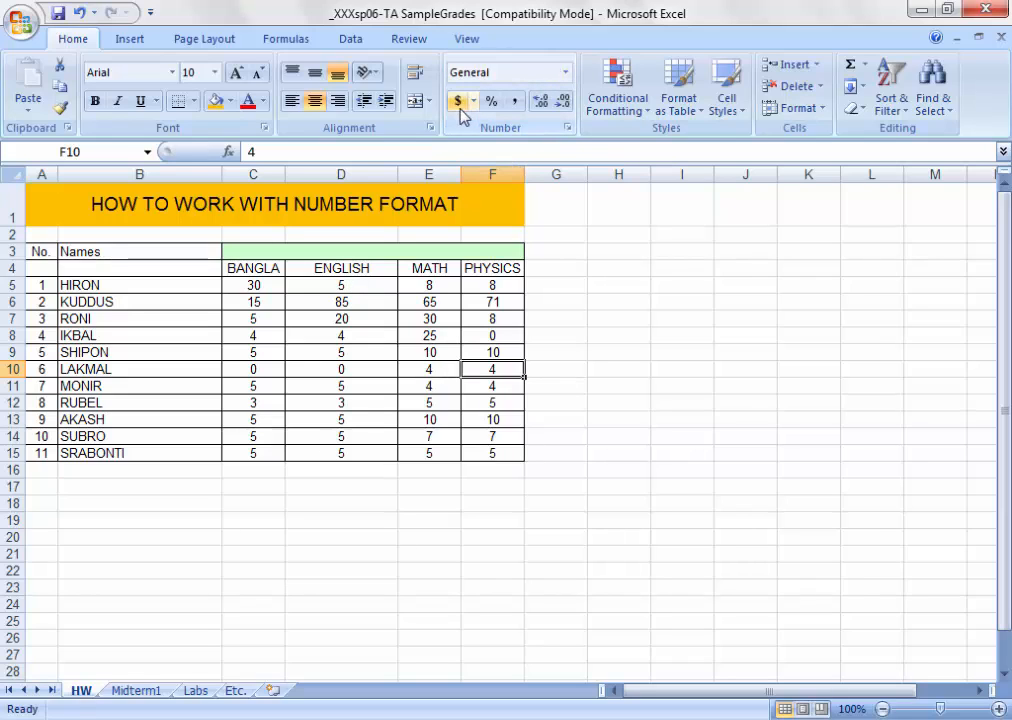
pyautogui.click(566, 75)
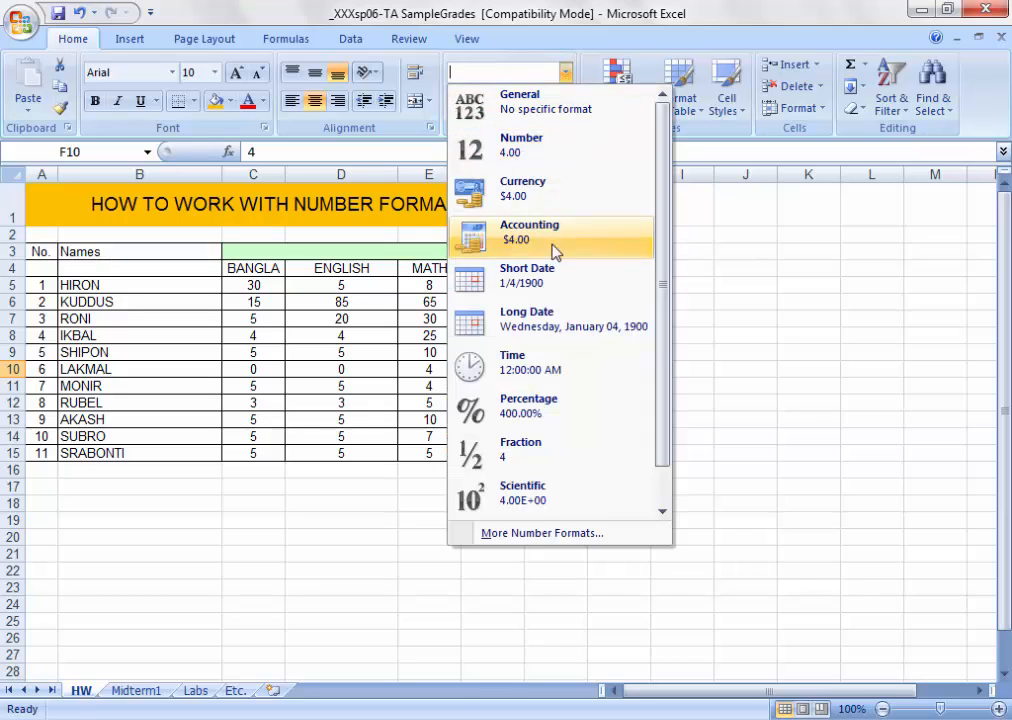
pyautogui.scroll(-1, 538, 474)
pyautogui.scroll(1, 545, 440)
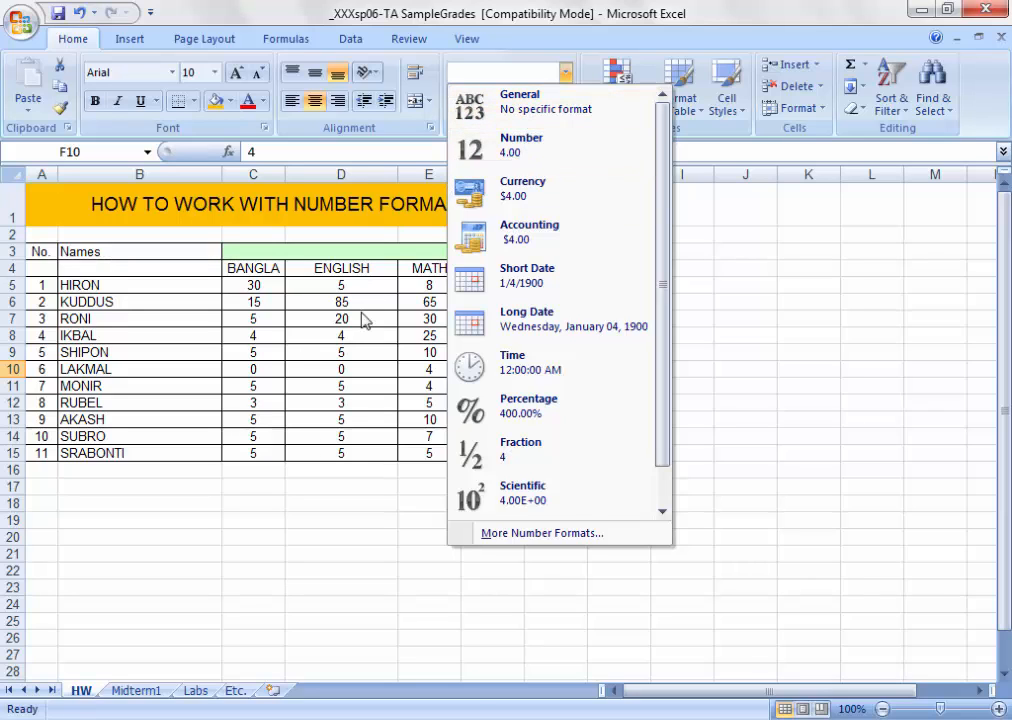
pyautogui.click(397, 294)
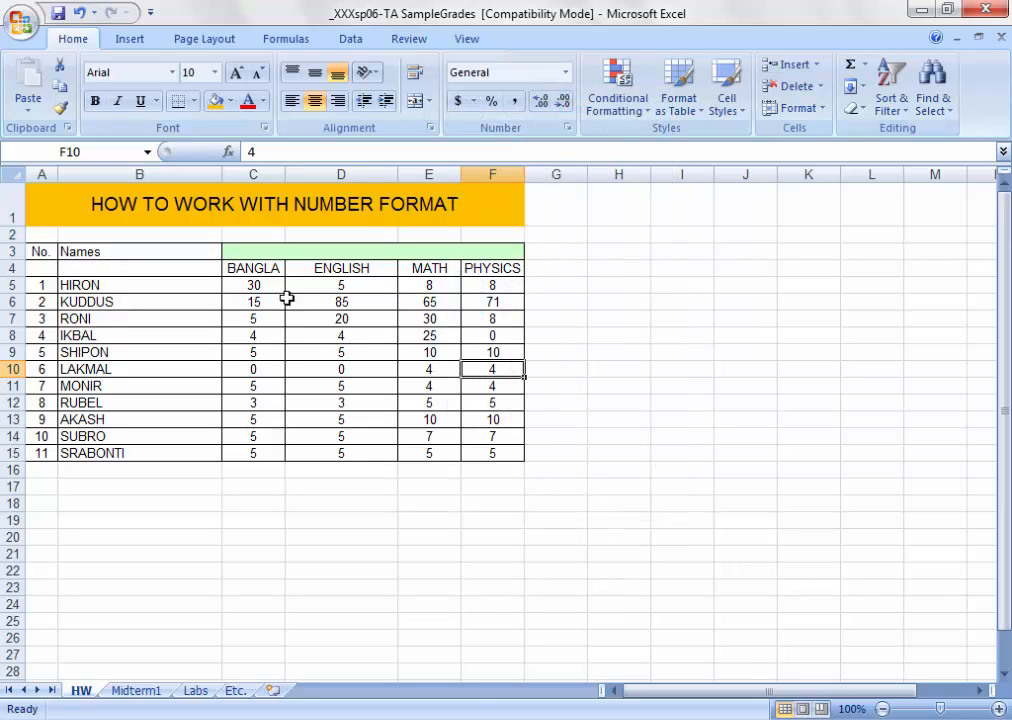
# Enter 5 in cells D17 and D18 below the table, and undo both entries.
pyautogui.moveTo(256, 285); pyautogui.dragTo(490, 452)
pyautogui.click(367, 486)
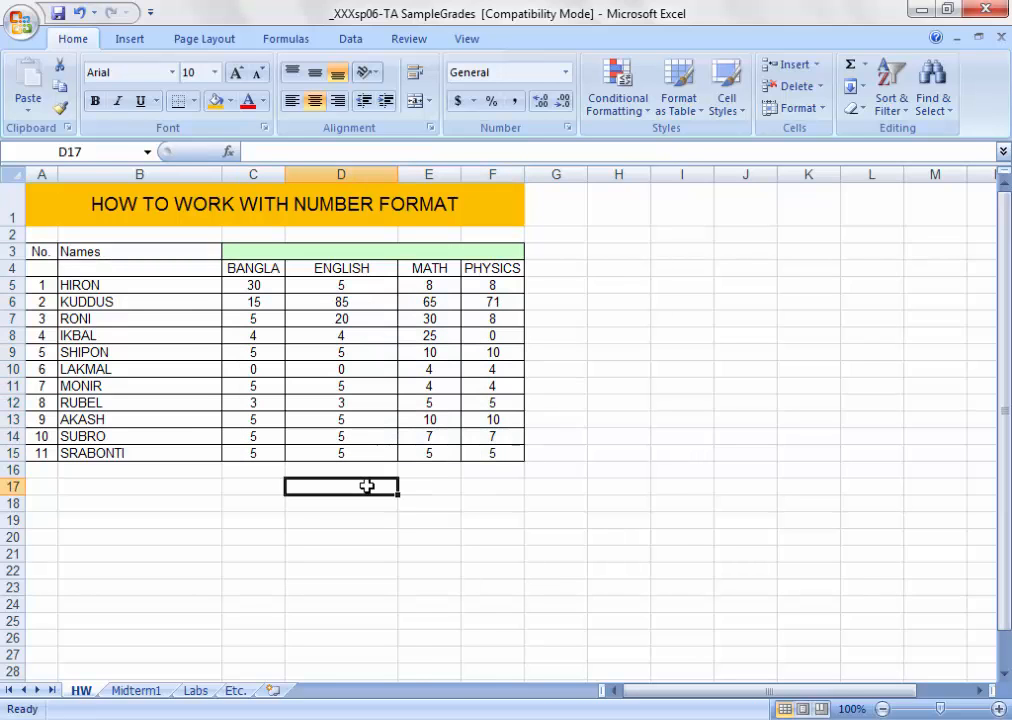
pyautogui.write('5')
pyautogui.press('Return')
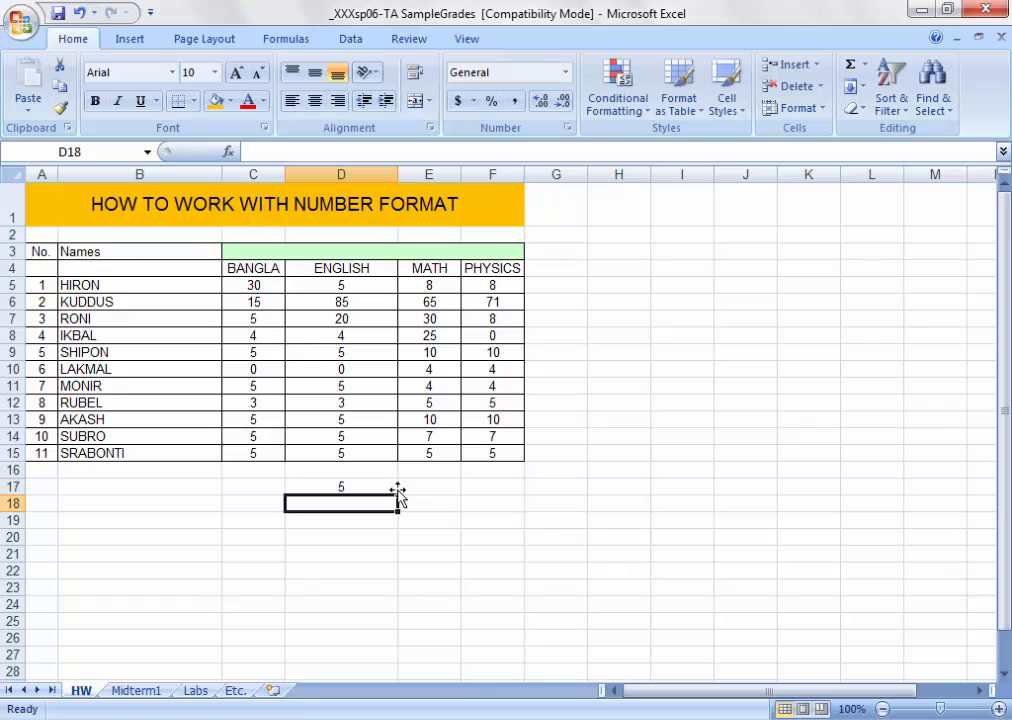
pyautogui.write('5')
pyautogui.press('Return')
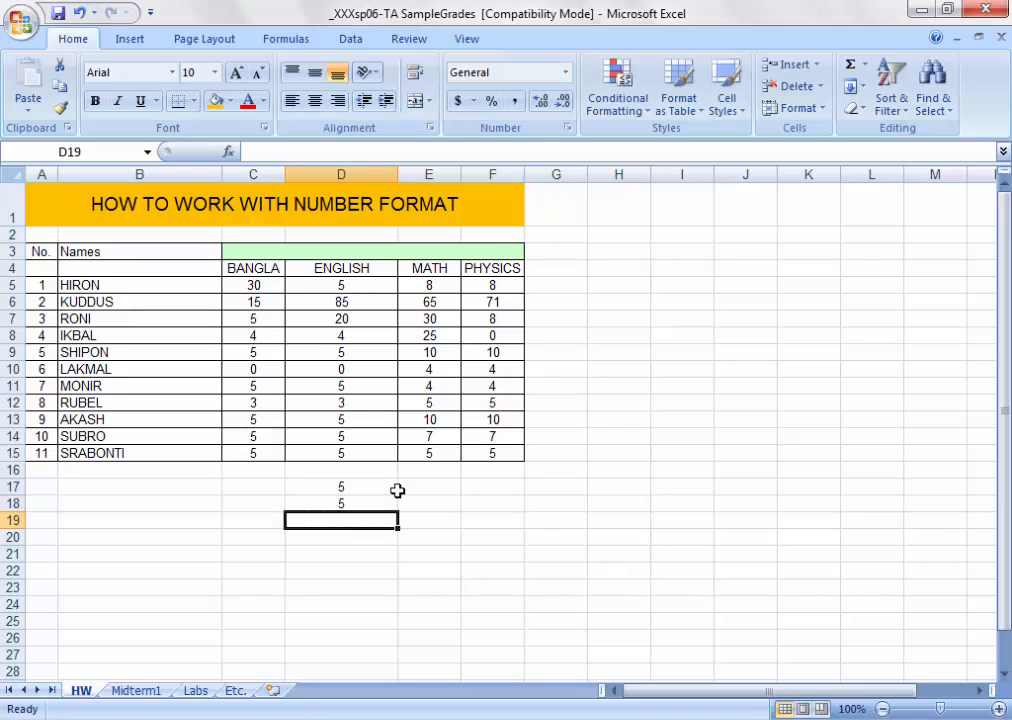
pyautogui.hotkey('ctrl', 'z')
pyautogui.click(397, 490)
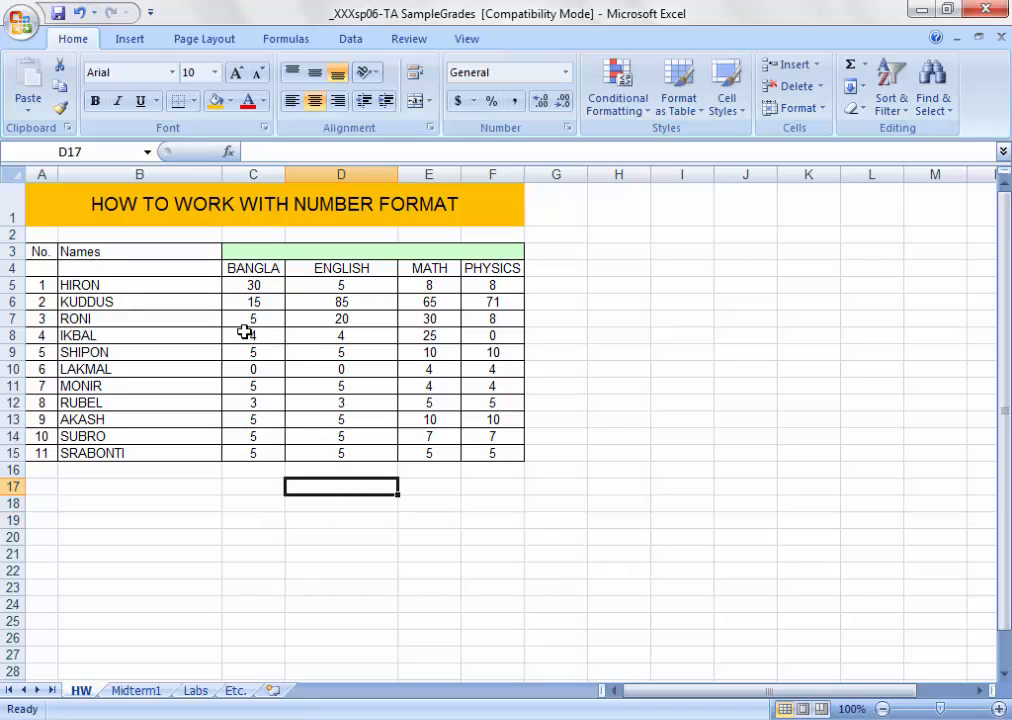
# Review the marks in C5:F15 and the number formats offered for cell F14.
pyautogui.moveTo(253, 286); pyautogui.dragTo(492, 455)
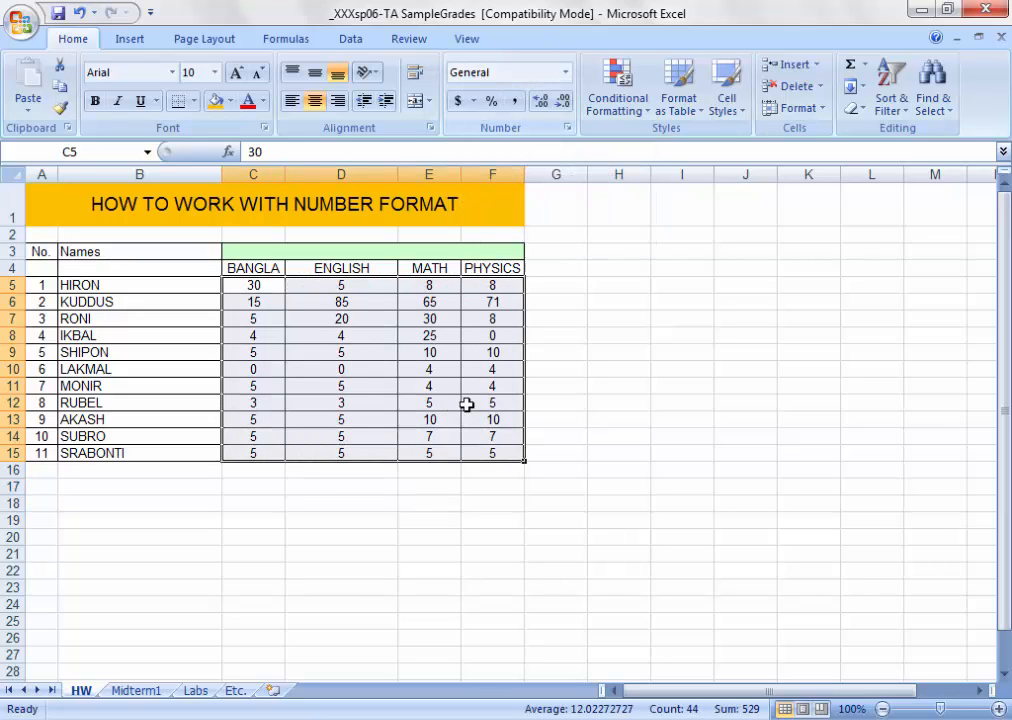
pyautogui.click(379, 403)
pyautogui.click(343, 302)
pyautogui.click(343, 352)
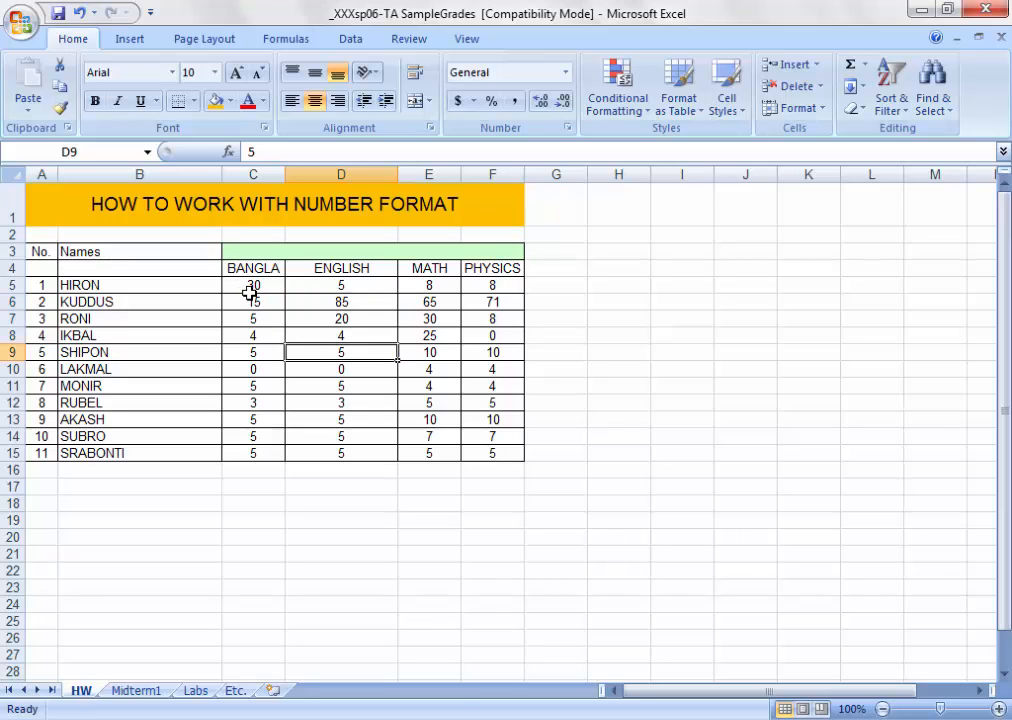
pyautogui.moveTo(250, 292); pyautogui.dragTo(495, 455)
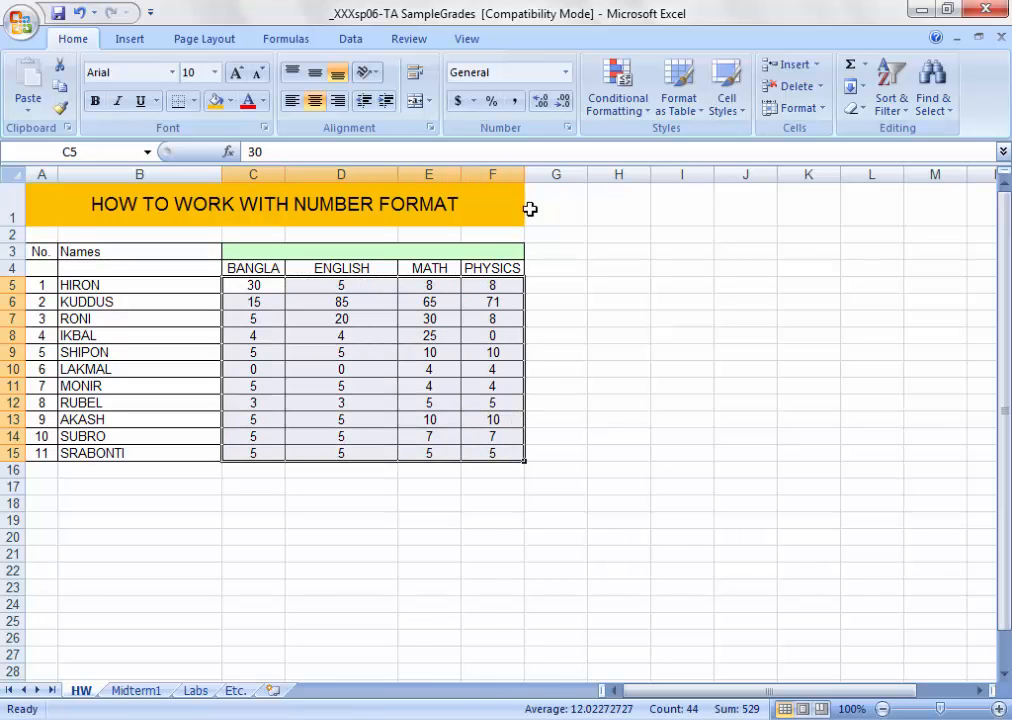
pyautogui.click(495, 433)
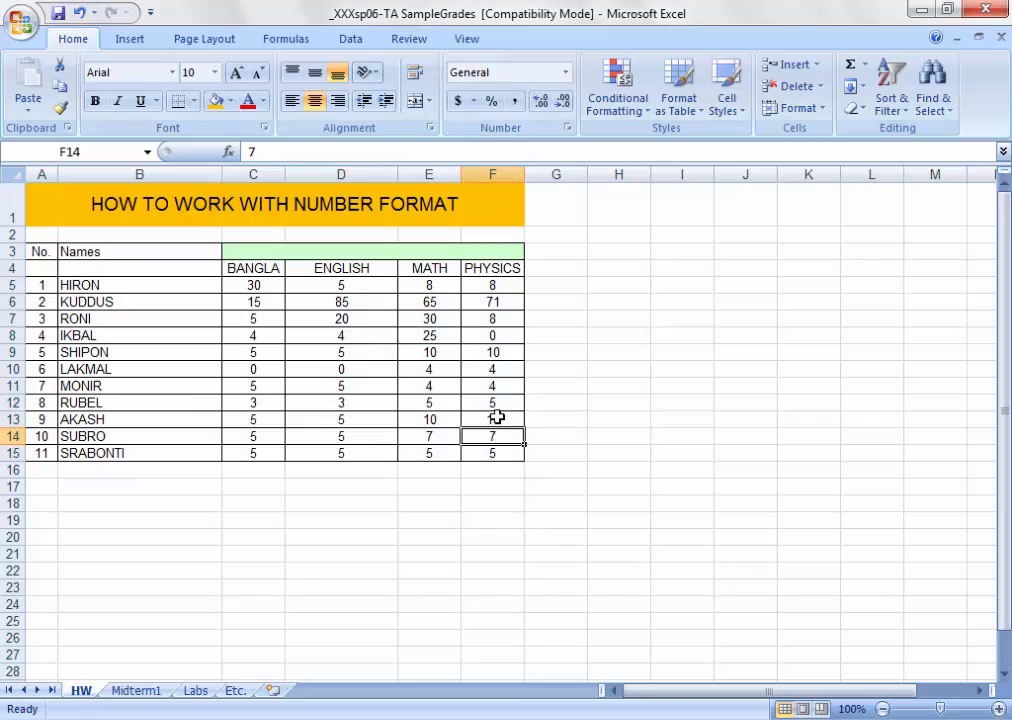
pyautogui.click(564, 76)
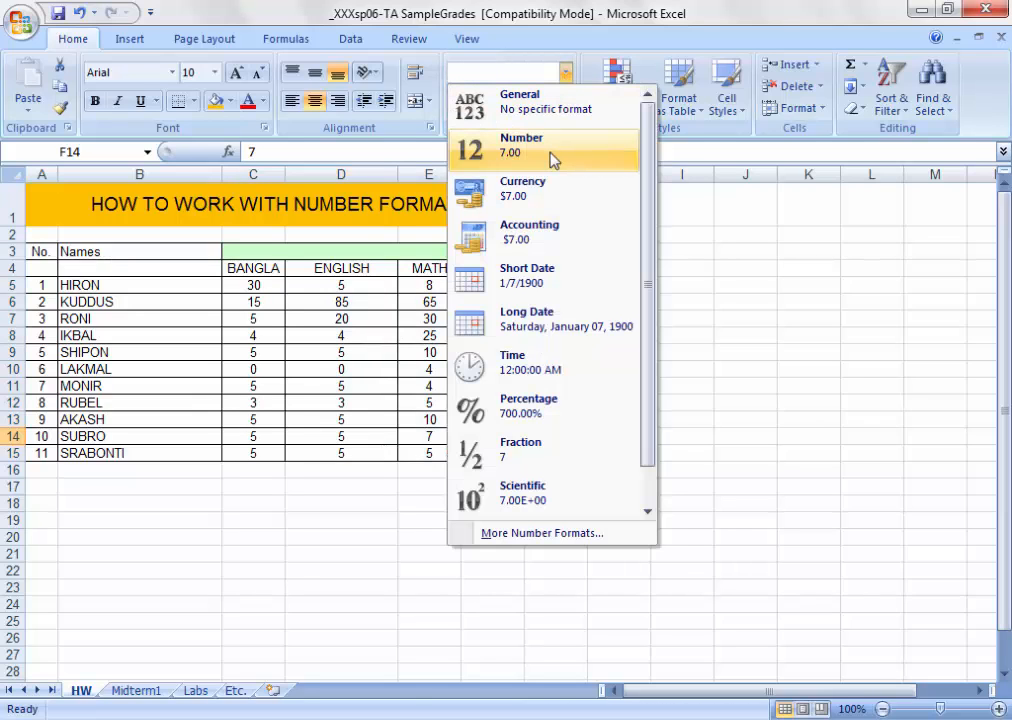
pyautogui.click(343, 322)
# Apply the Number format to the English mark in cell D7 and compare it with the cell below.
pyautogui.click(343, 320)
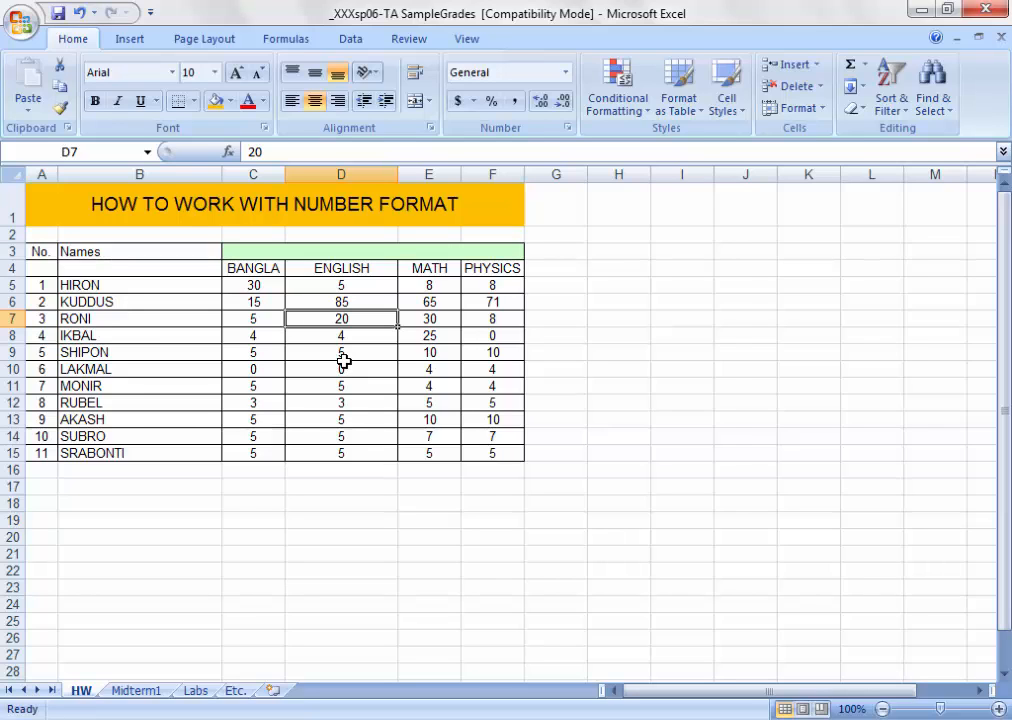
pyautogui.scroll(1, 343, 360)
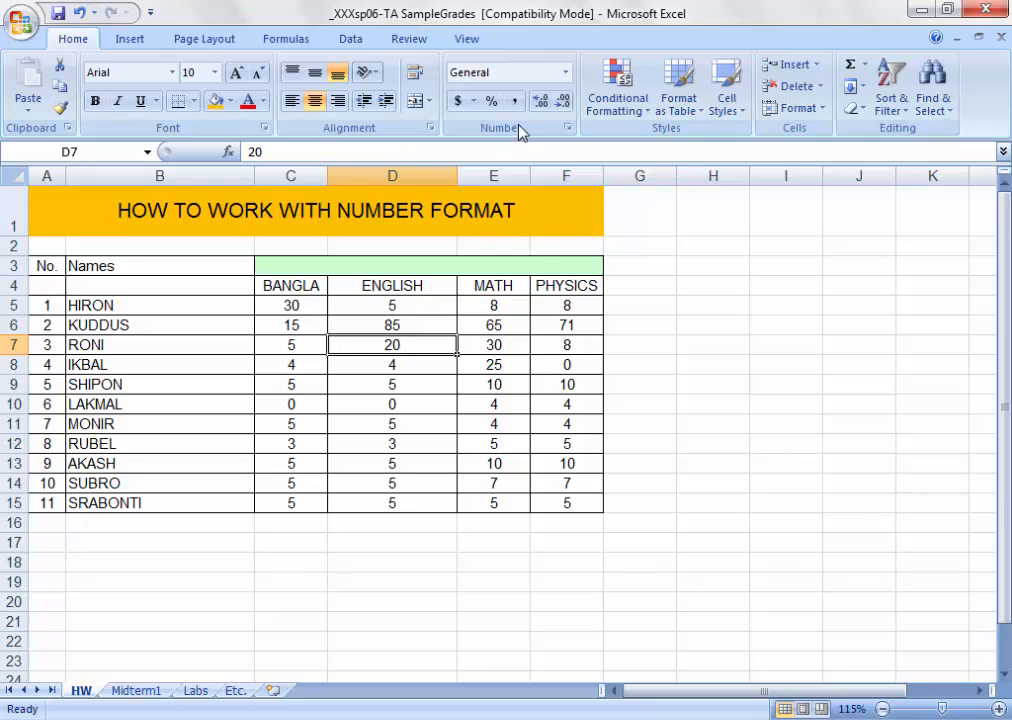
pyautogui.click(565, 72)
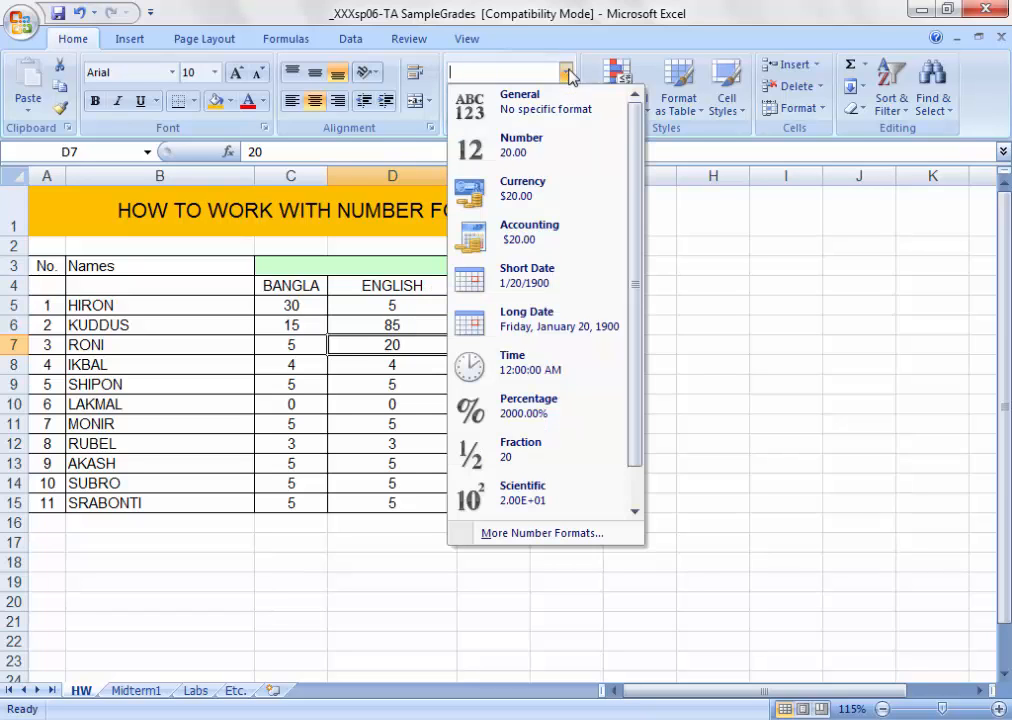
pyautogui.click(547, 160)
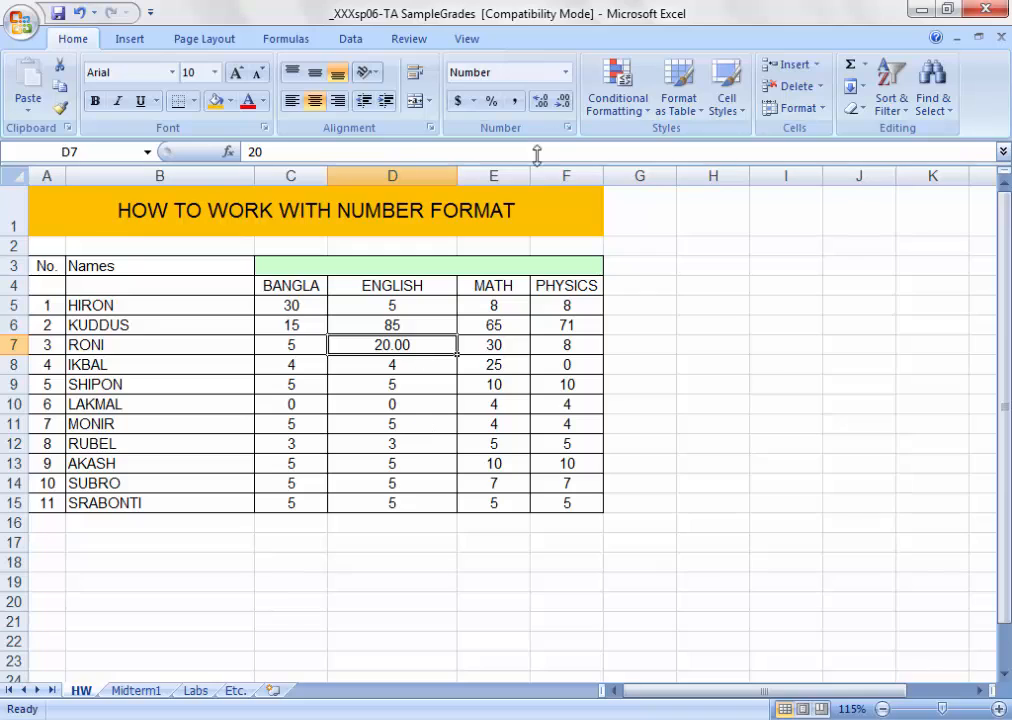
pyautogui.click(412, 364)
pyautogui.click(415, 341)
pyautogui.click(415, 362)
pyautogui.click(415, 341)
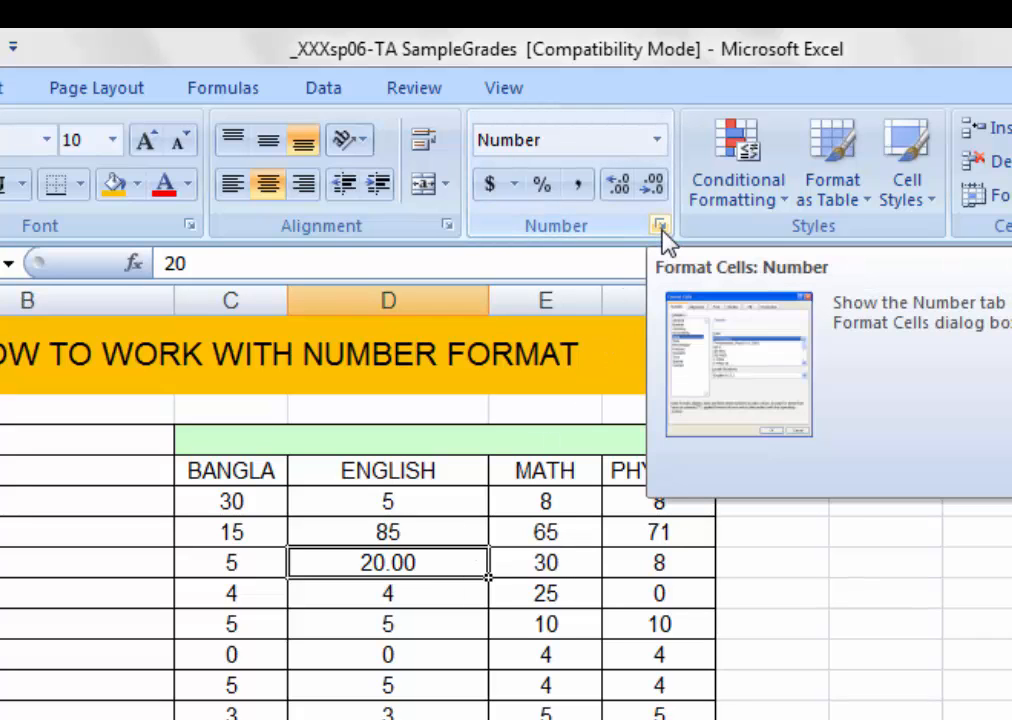
# Set cell D7's Number format to three decimal places in Format Cells.
pyautogui.click(661, 229)
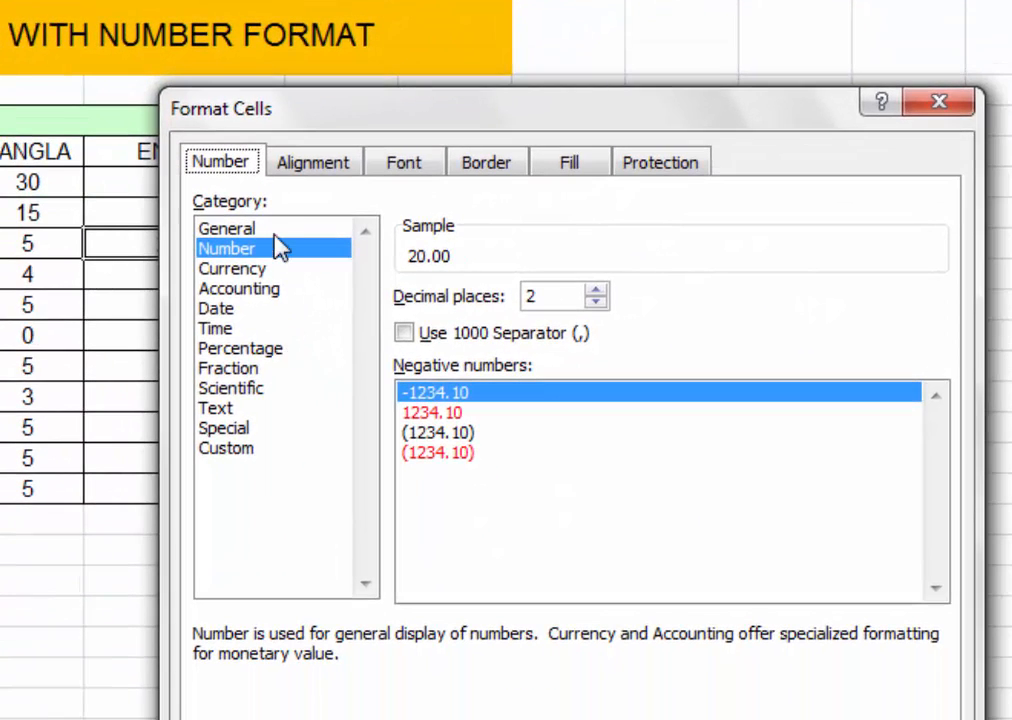
pyautogui.click(262, 252)
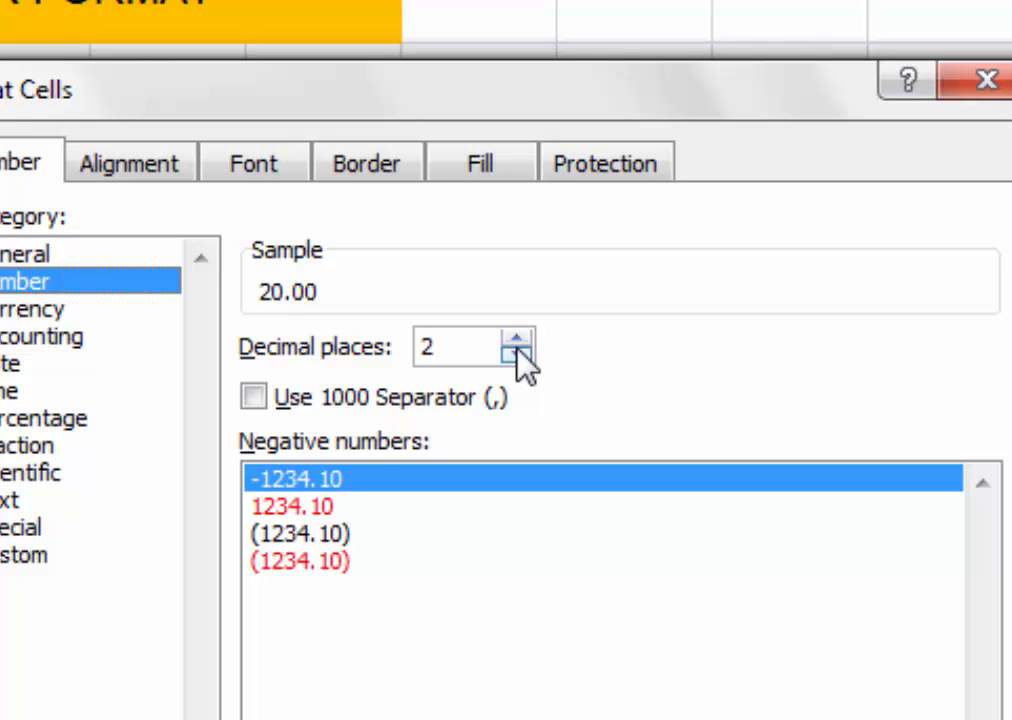
pyautogui.click(516, 355)
pyautogui.click(516, 355)
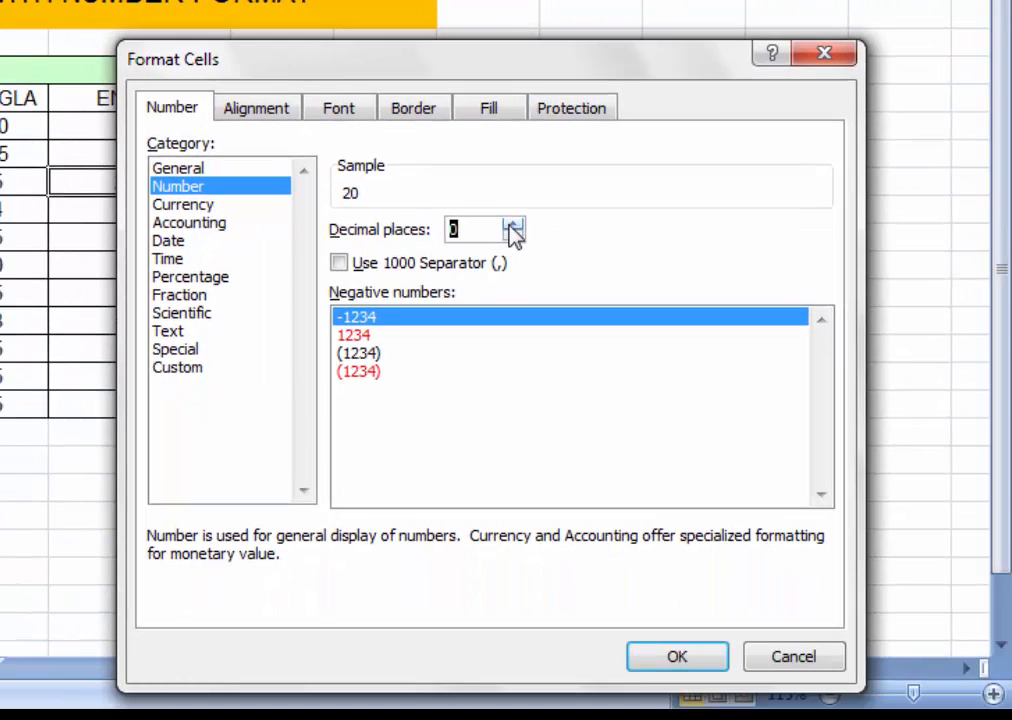
pyautogui.click(512, 225)
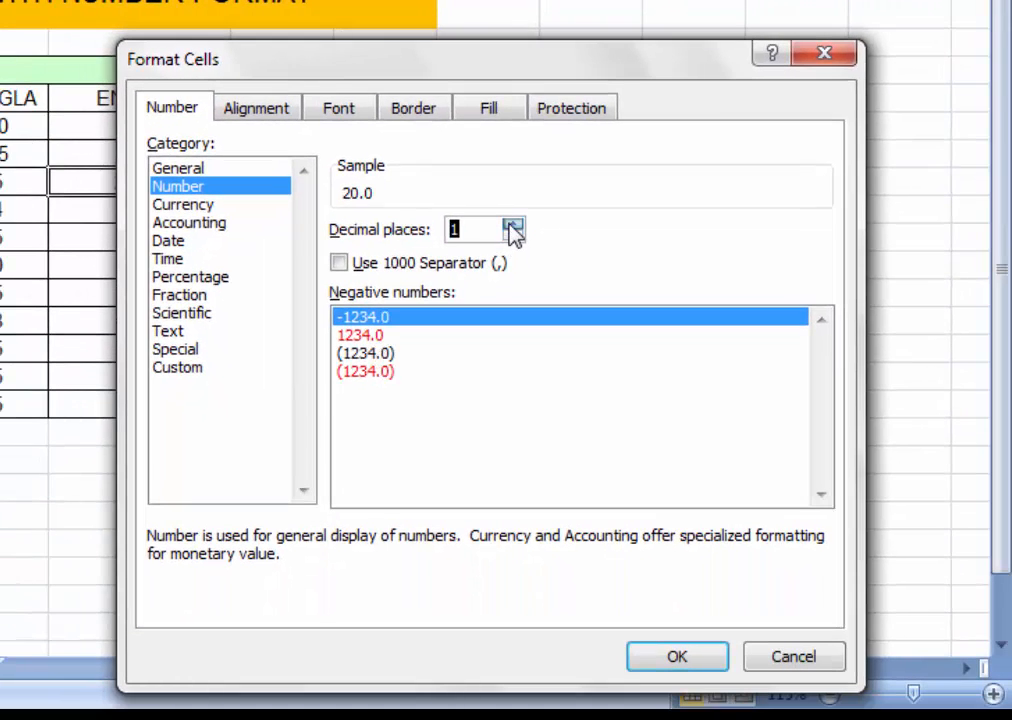
pyautogui.click(512, 225)
pyautogui.click(512, 225)
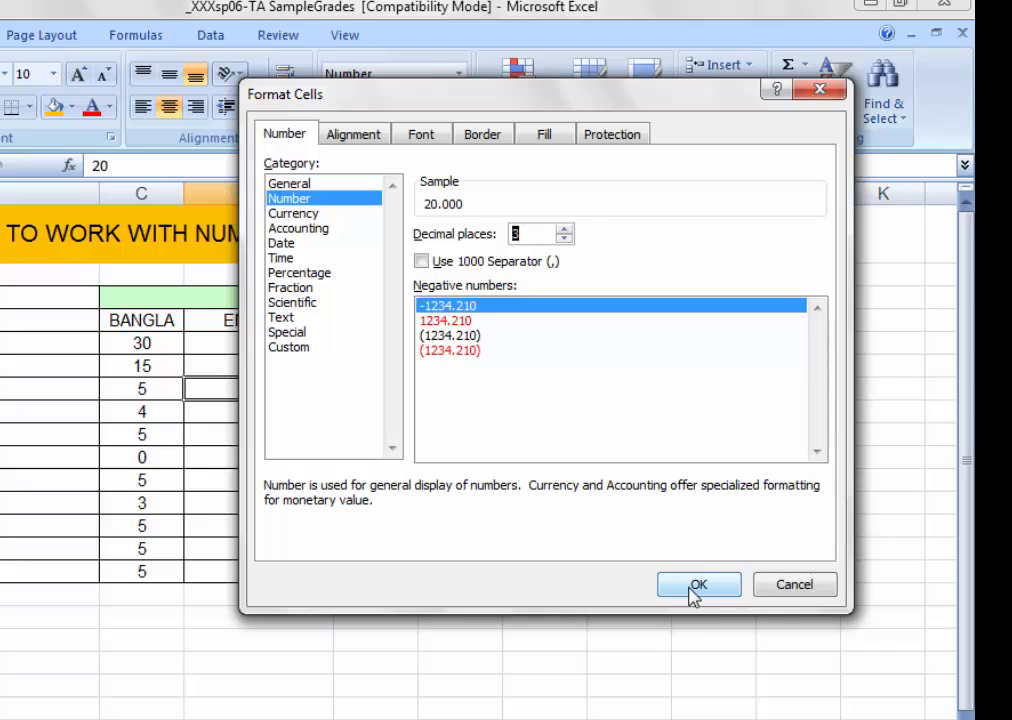
pyautogui.click(695, 588)
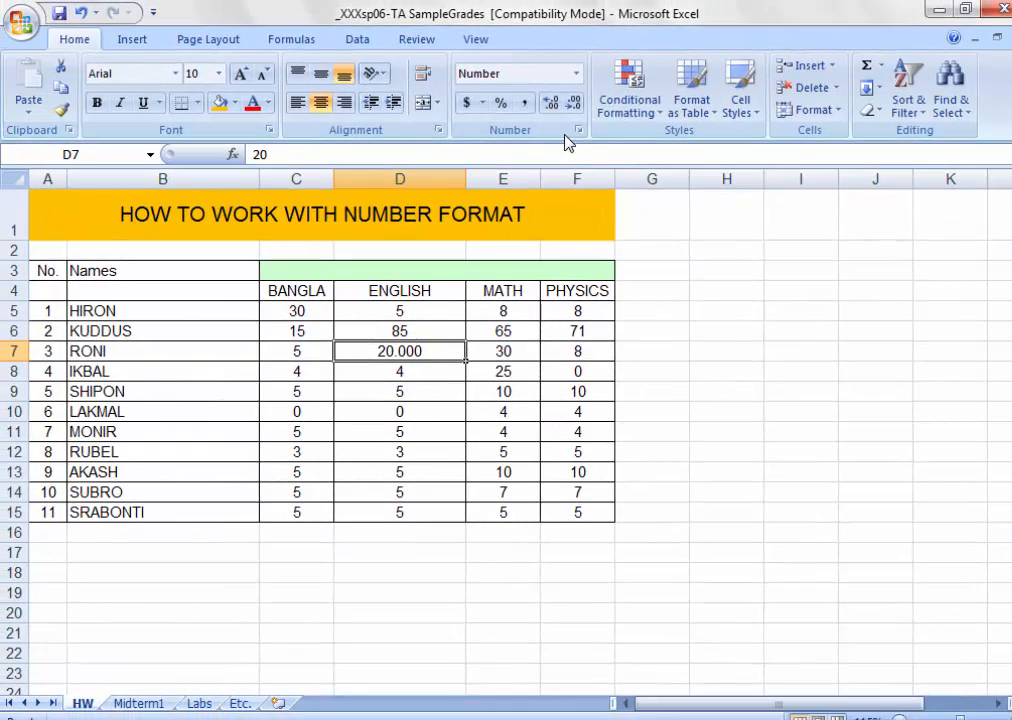
# Reduce the decimal places of cell D7's Number format to 1 in Format Cells.
pyautogui.click(577, 131)
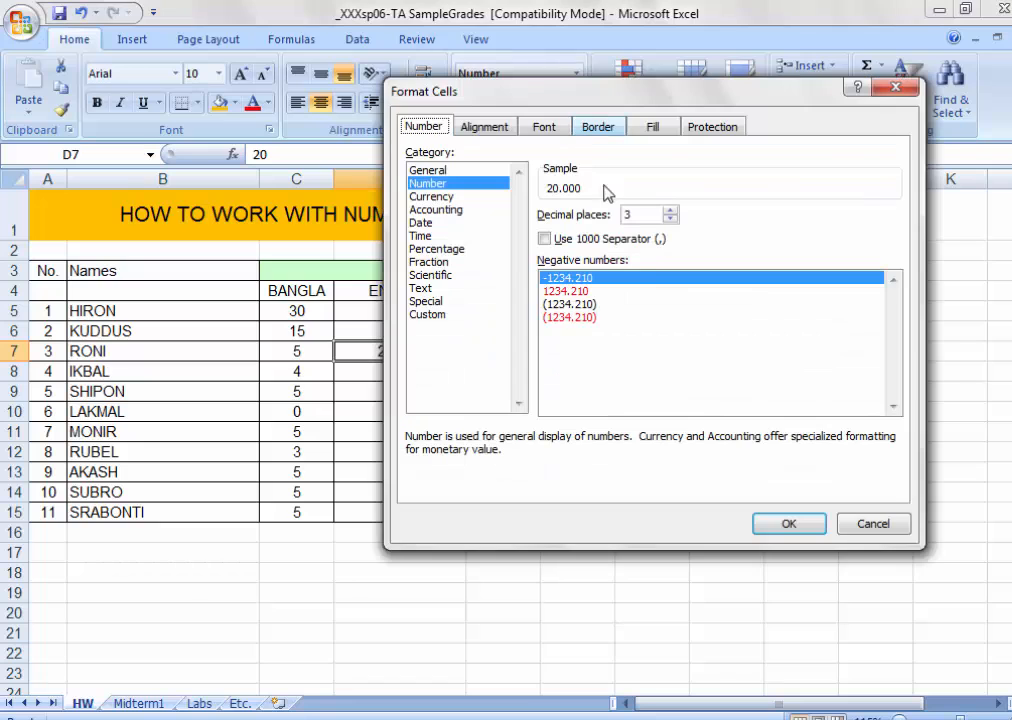
pyautogui.click(670, 220)
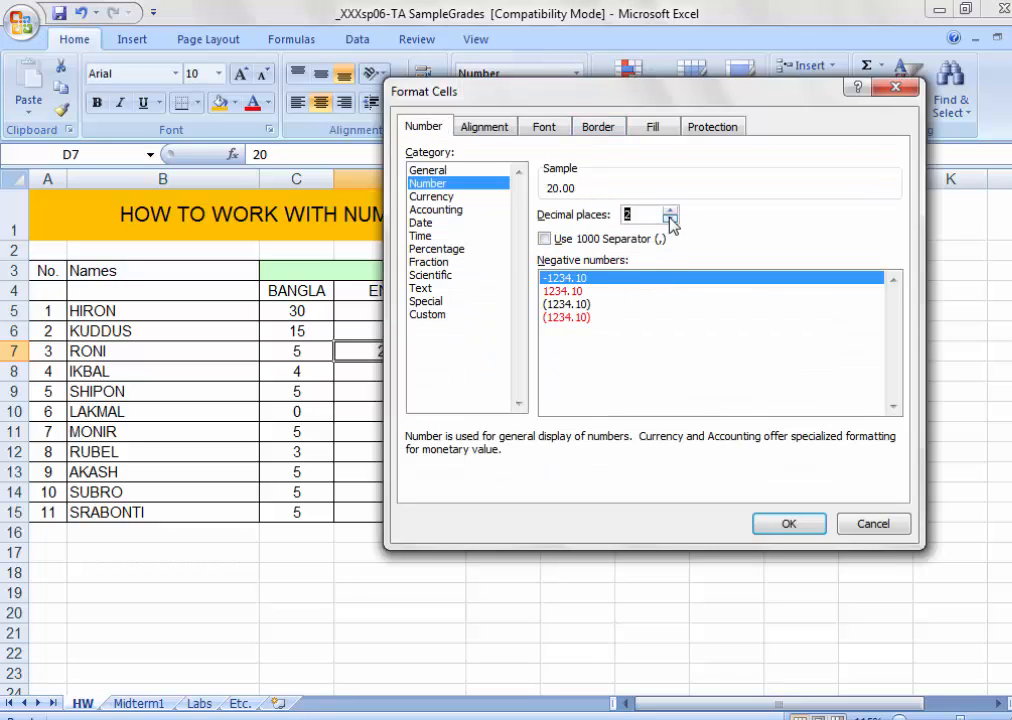
pyautogui.click(670, 220)
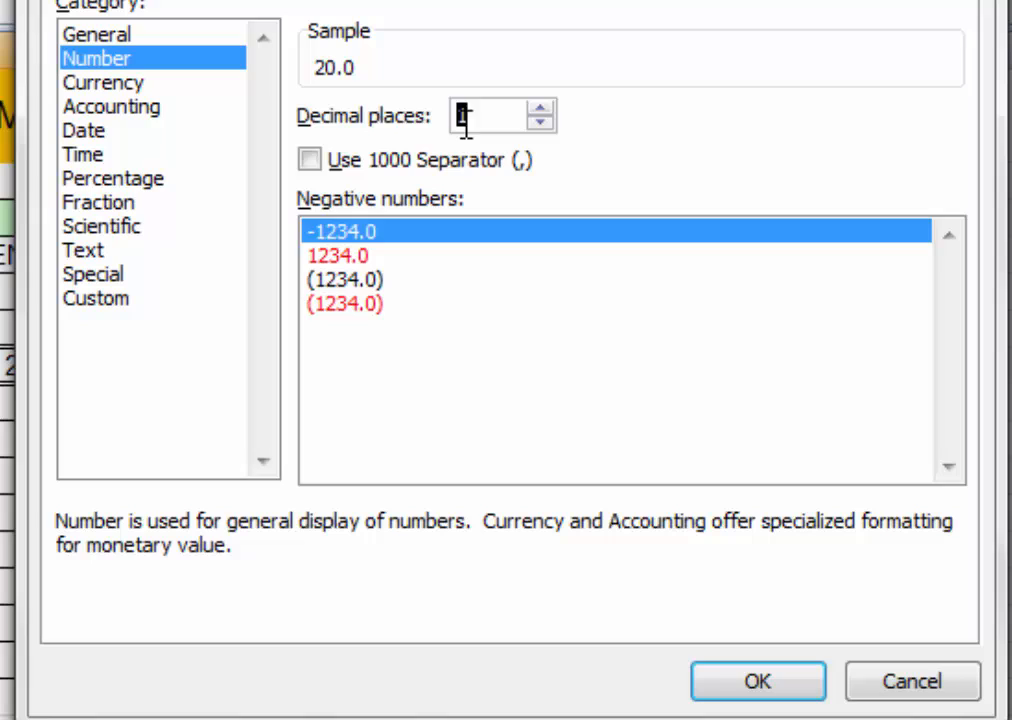
pyautogui.click(605, 188)
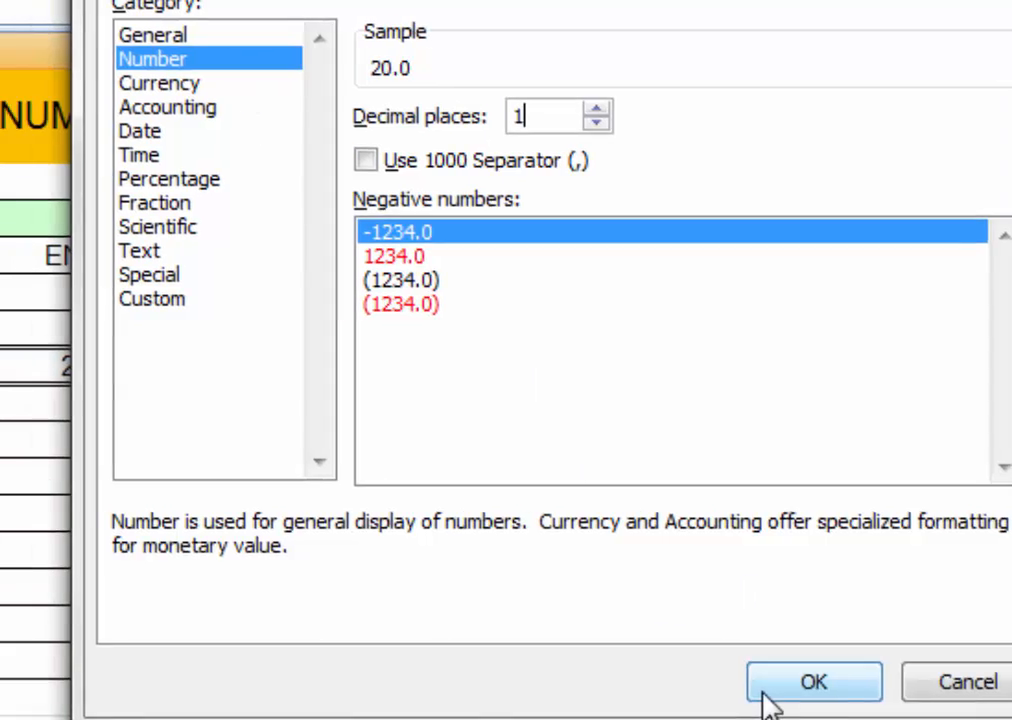
pyautogui.click(752, 688)
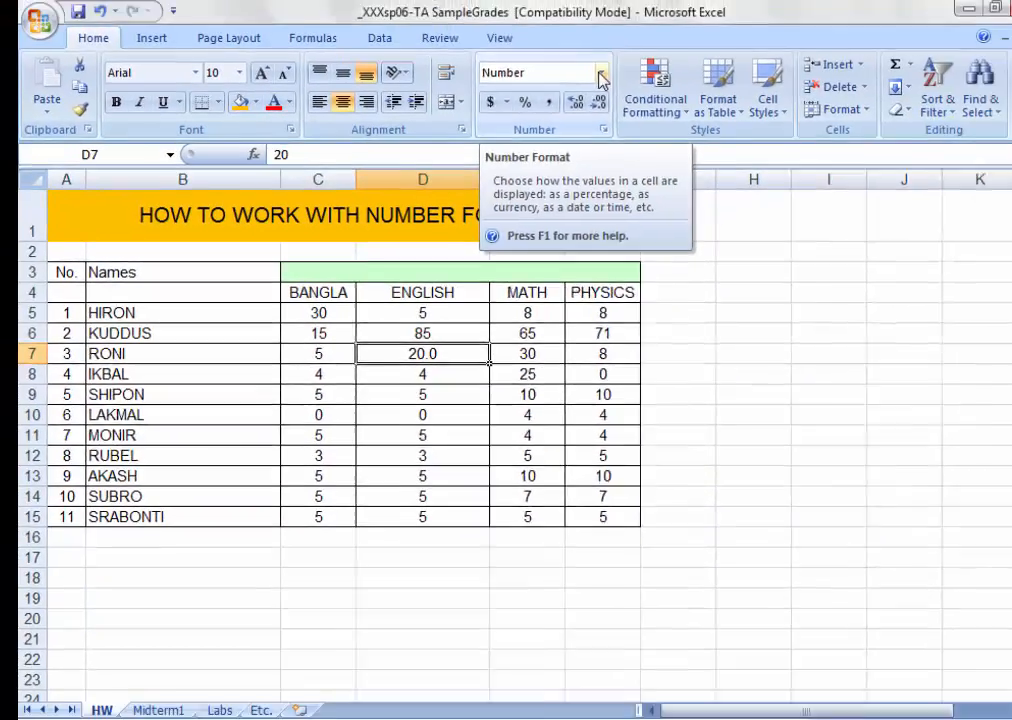
# Apply the Currency format to cell D7, and then to all the marks in C5:F15.
pyautogui.click(578, 88)
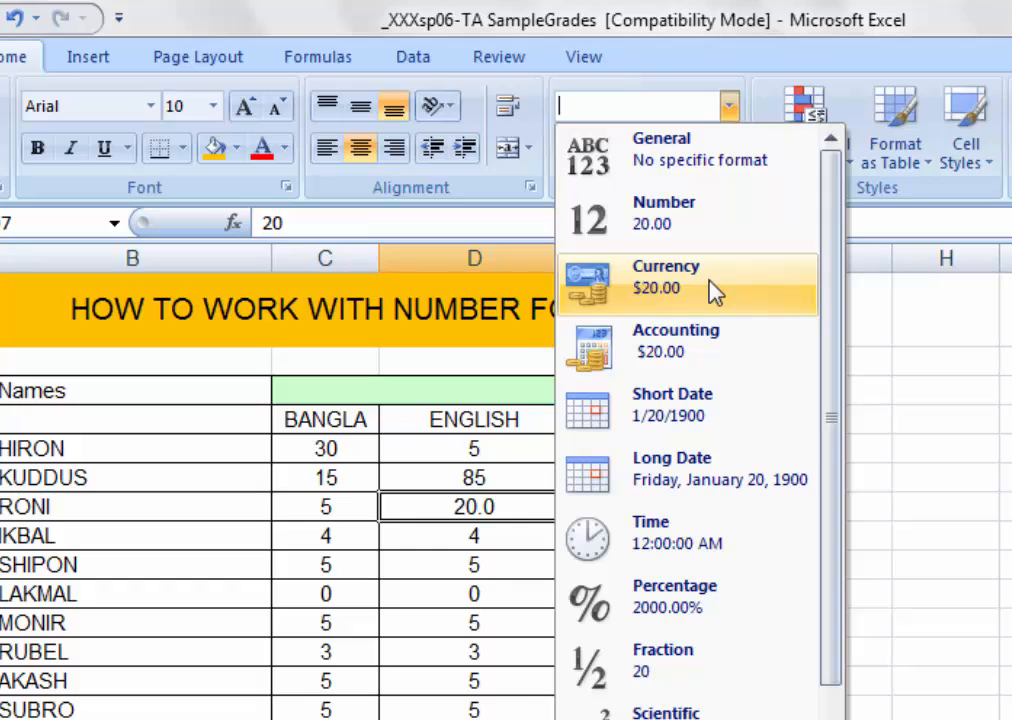
pyautogui.click(715, 289)
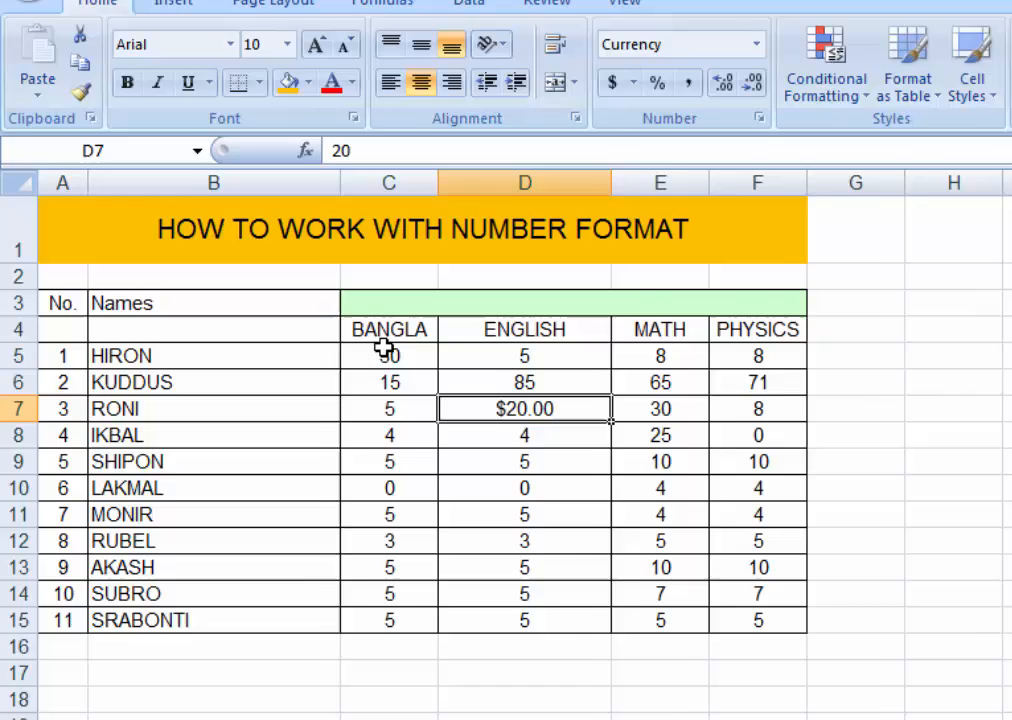
pyautogui.moveTo(384, 346); pyautogui.dragTo(737, 612)
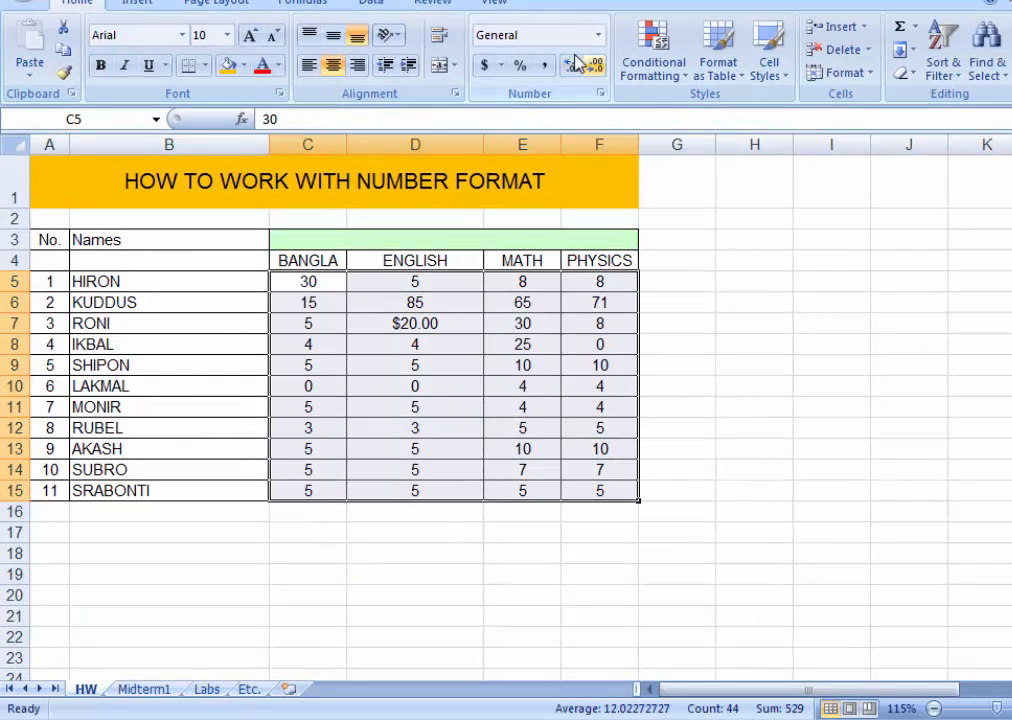
pyautogui.click(598, 36)
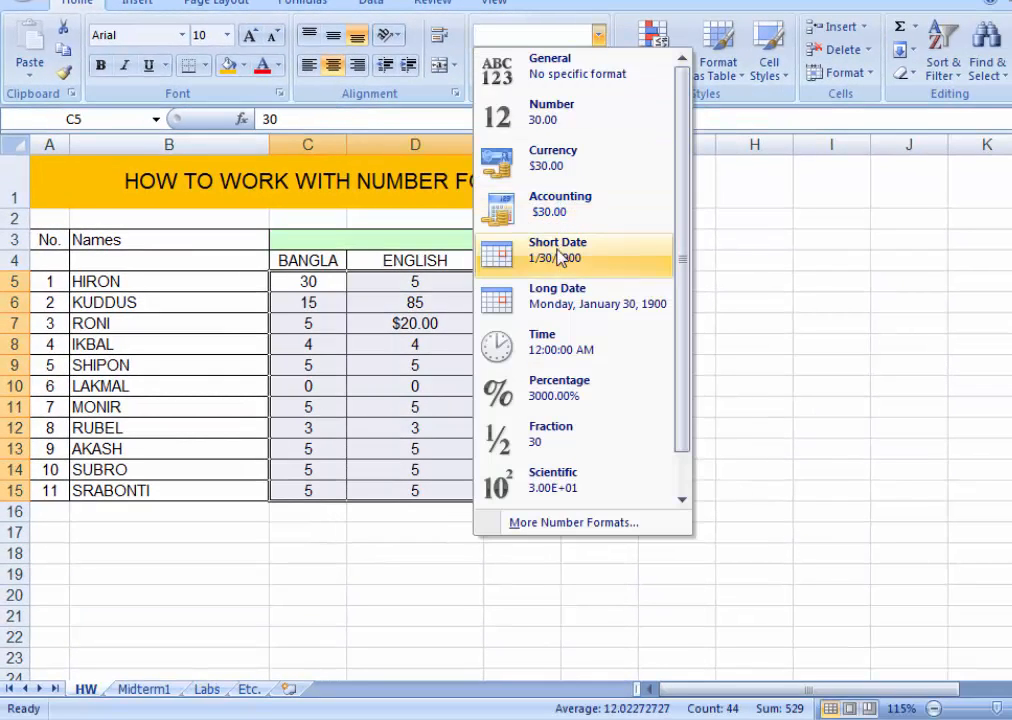
pyautogui.click(563, 160)
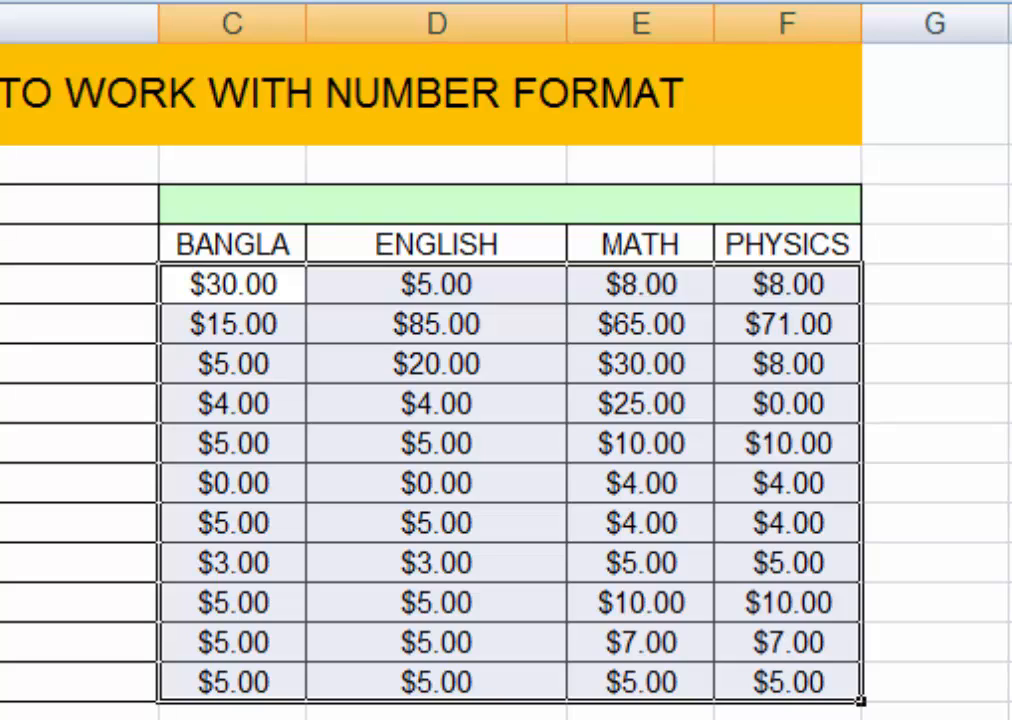
# Switch the marks in C5:F15 through the Chinese, Euro and English (United States) accounting formats in turn.
pyautogui.click(752, 1)
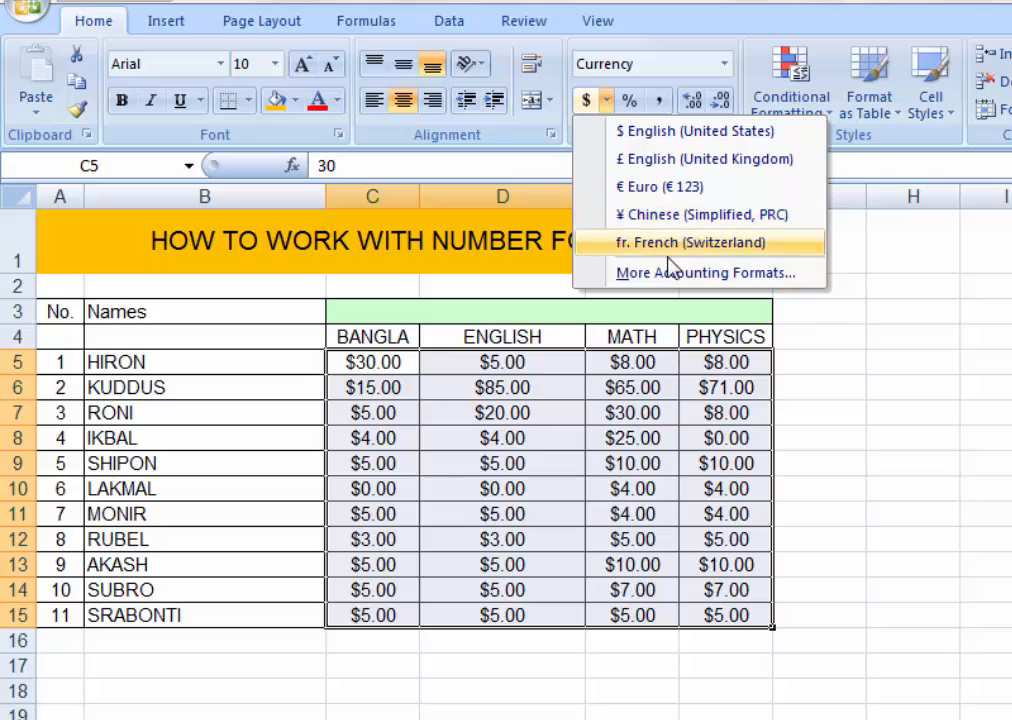
pyautogui.click(668, 222)
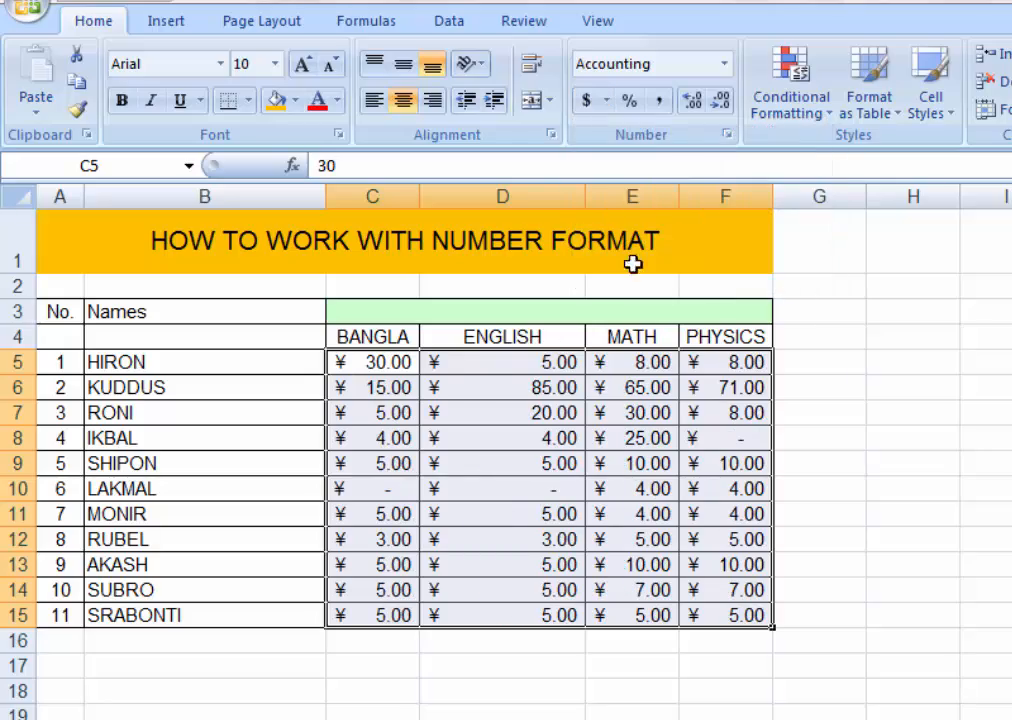
pyautogui.click(606, 100)
pyautogui.click(641, 195)
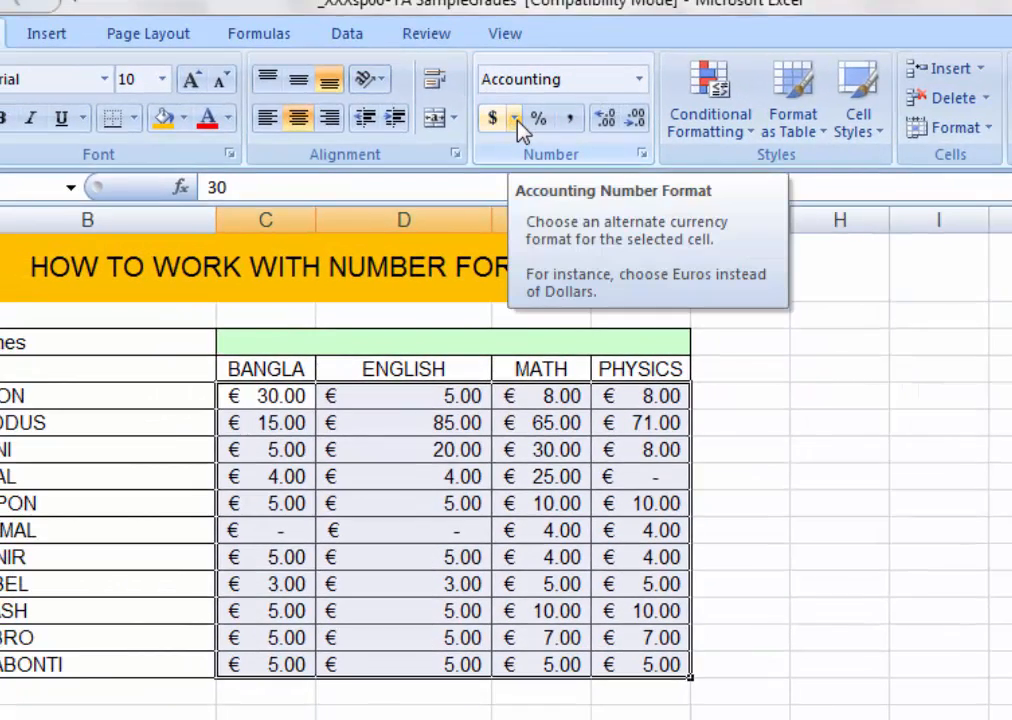
pyautogui.click(516, 119)
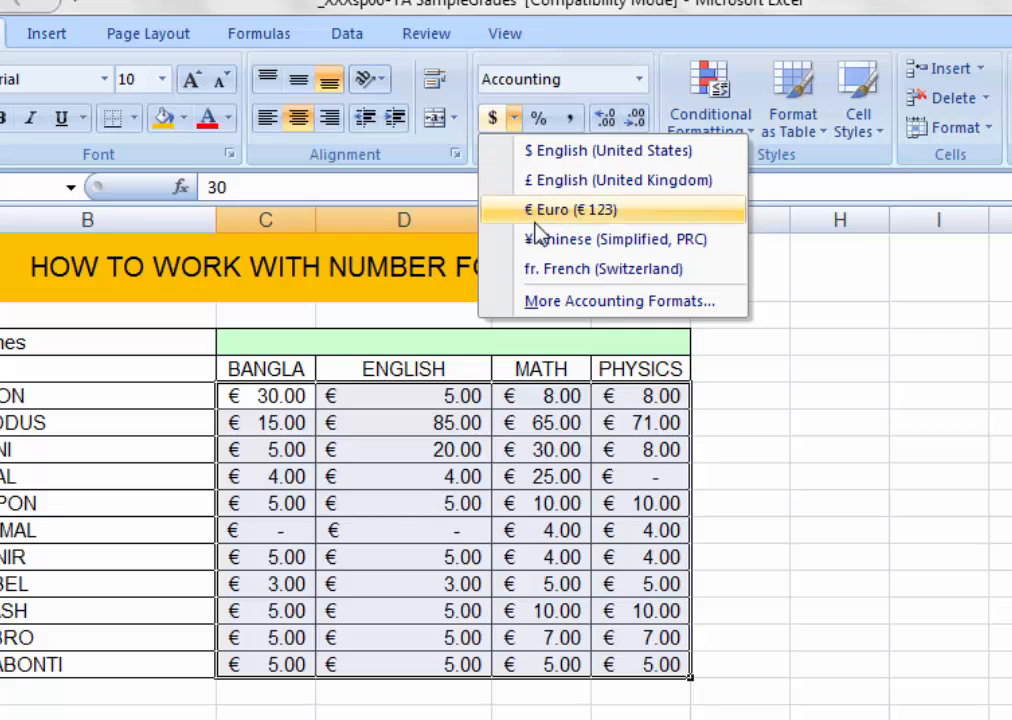
pyautogui.click(541, 151)
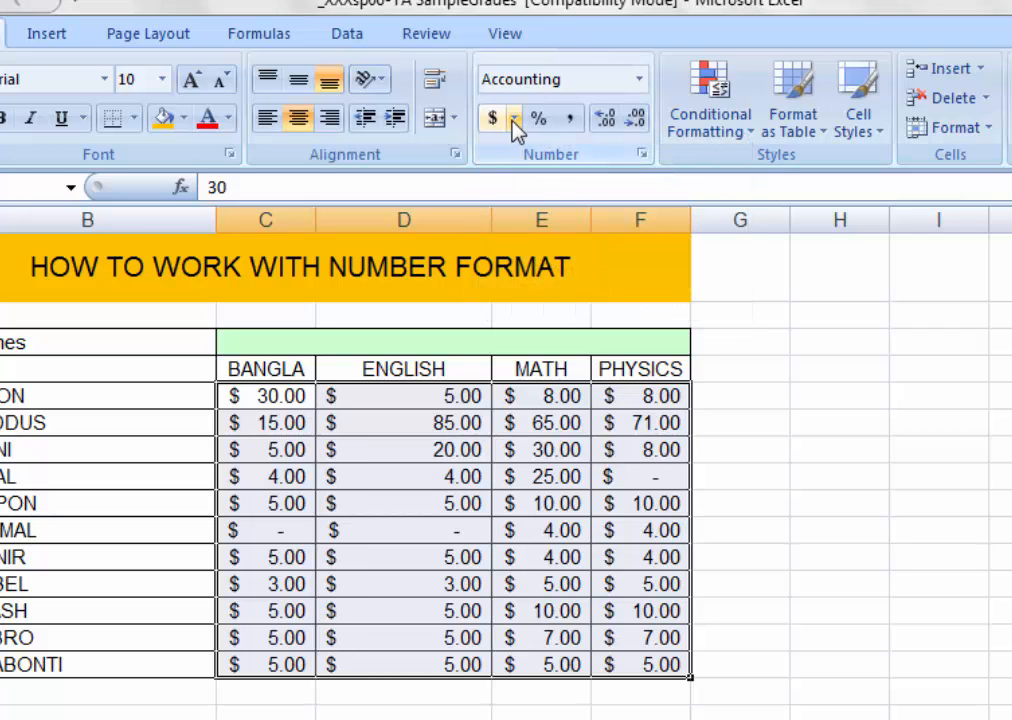
# Switch the marks in C5:F15 through the English (United Kingdom), Euro and French (Switzerland) accounting formats in turn.
pyautogui.click(516, 128)
pyautogui.click(560, 178)
pyautogui.click(516, 128)
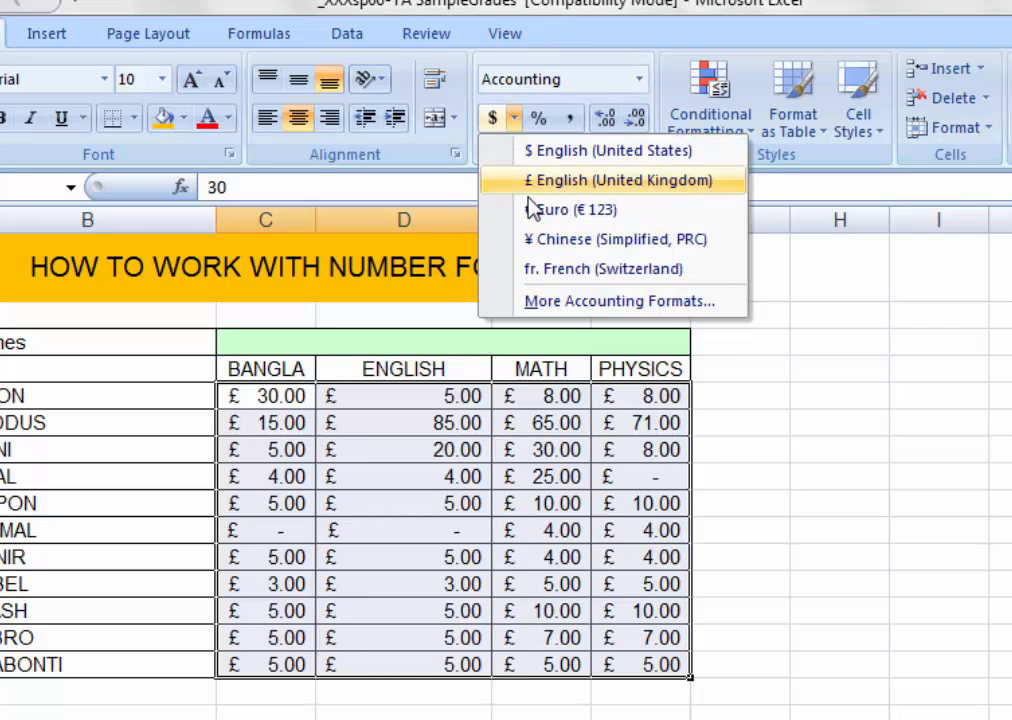
pyautogui.click(540, 209)
pyautogui.click(516, 119)
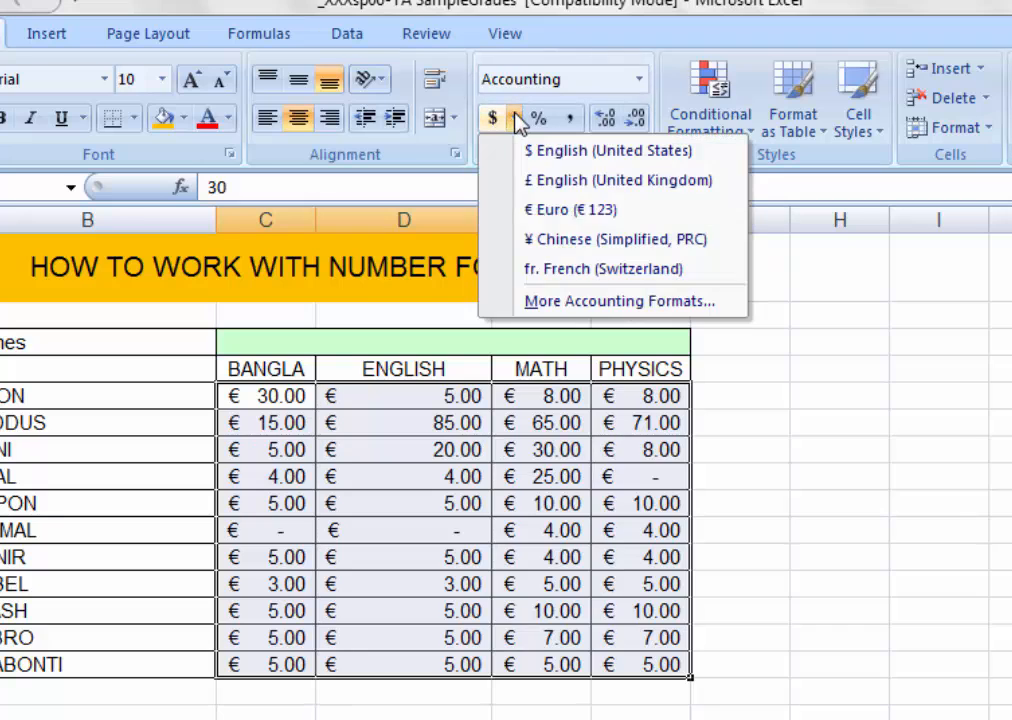
pyautogui.click(545, 268)
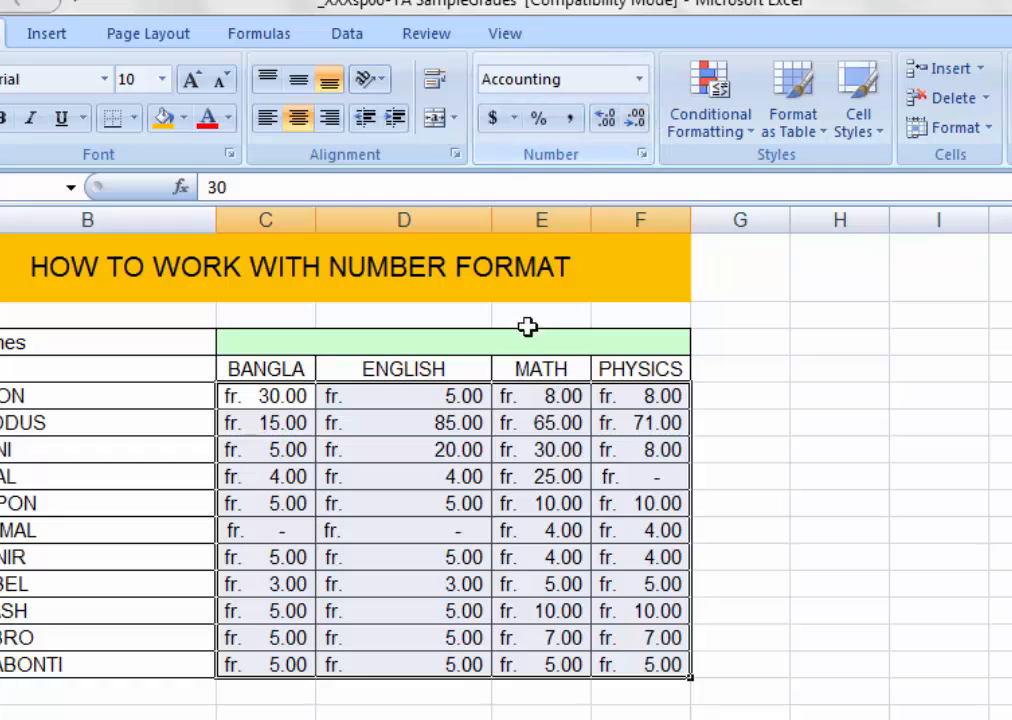
pyautogui.click(463, 478)
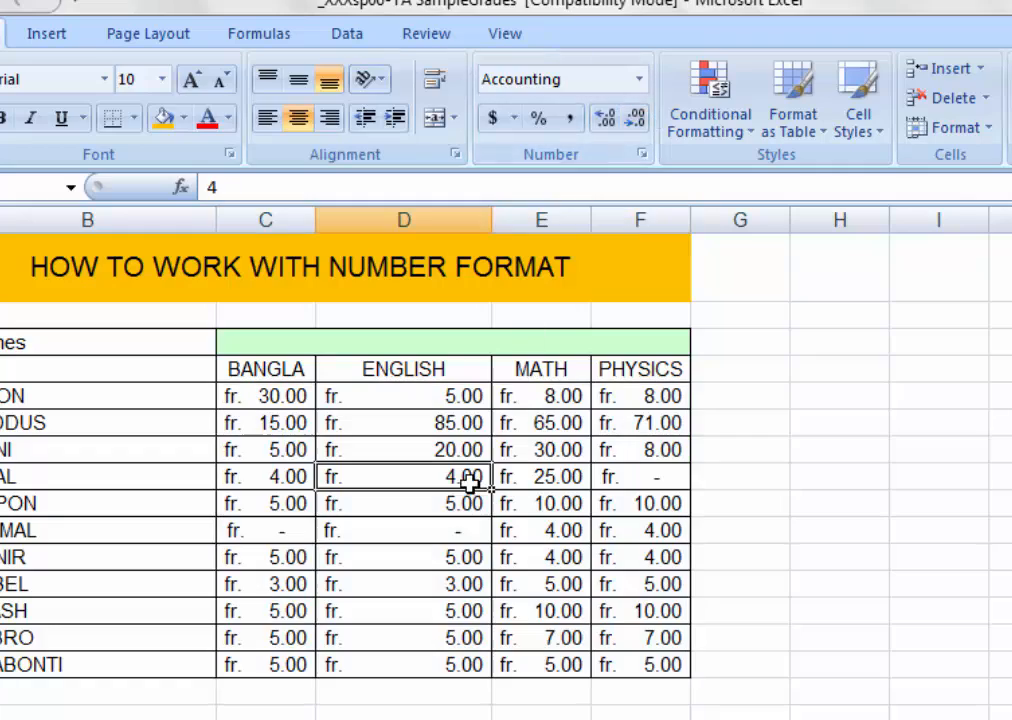
# Reset the marks in C5:F14 and the last row C15:F15 to the General format.
pyautogui.click(639, 80)
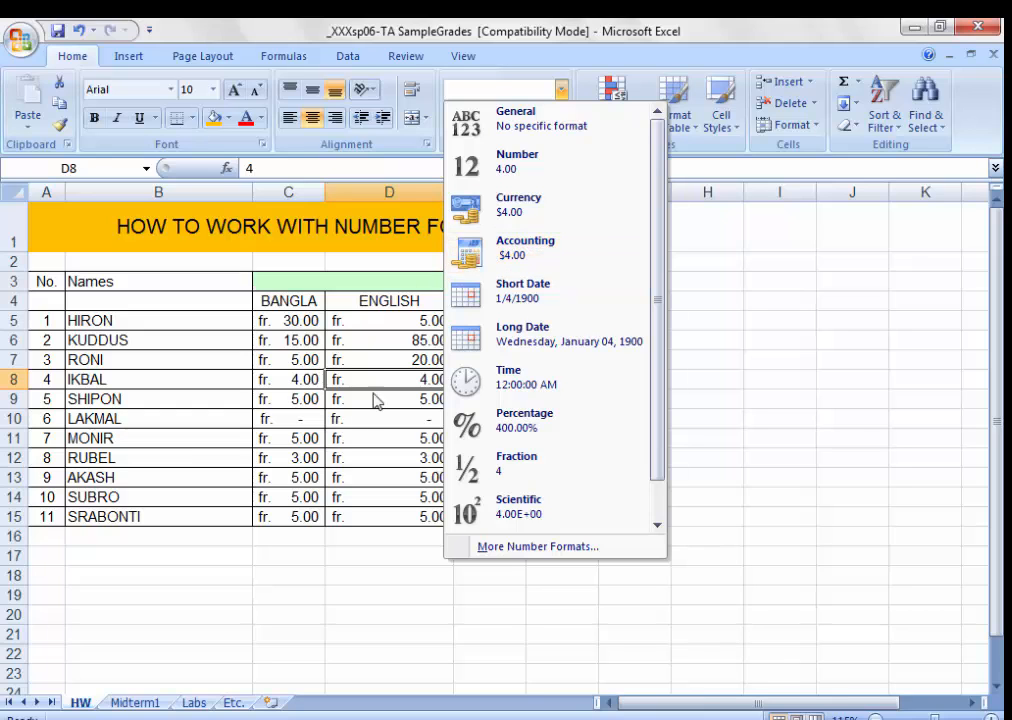
pyautogui.click(389, 362)
pyautogui.moveTo(285, 320); pyautogui.dragTo(552, 490)
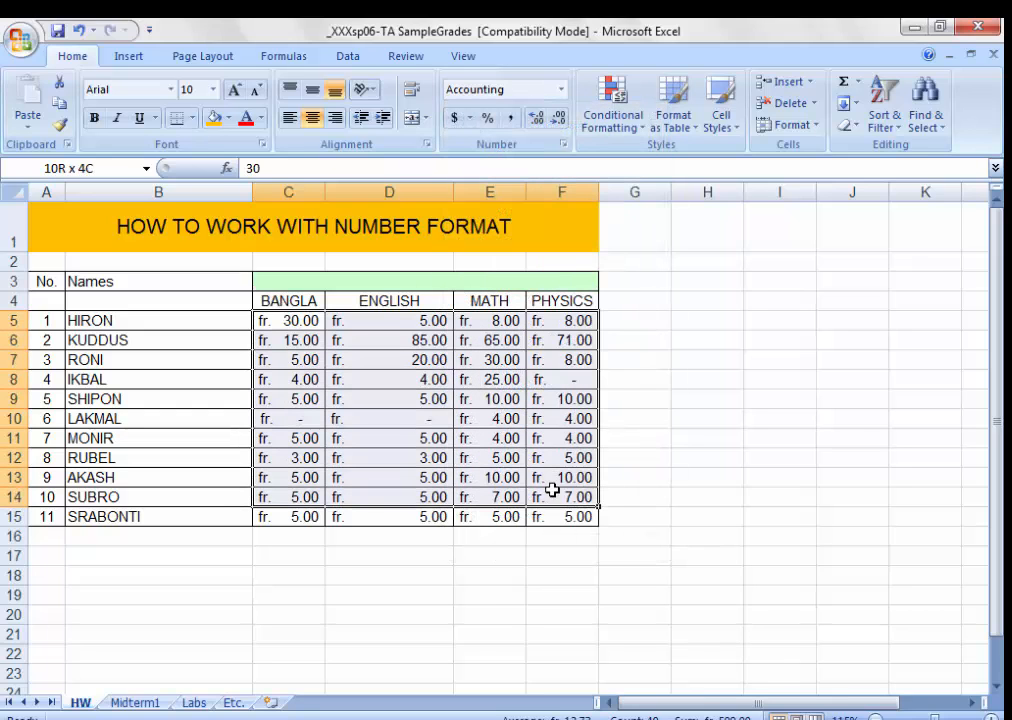
pyautogui.click(563, 89)
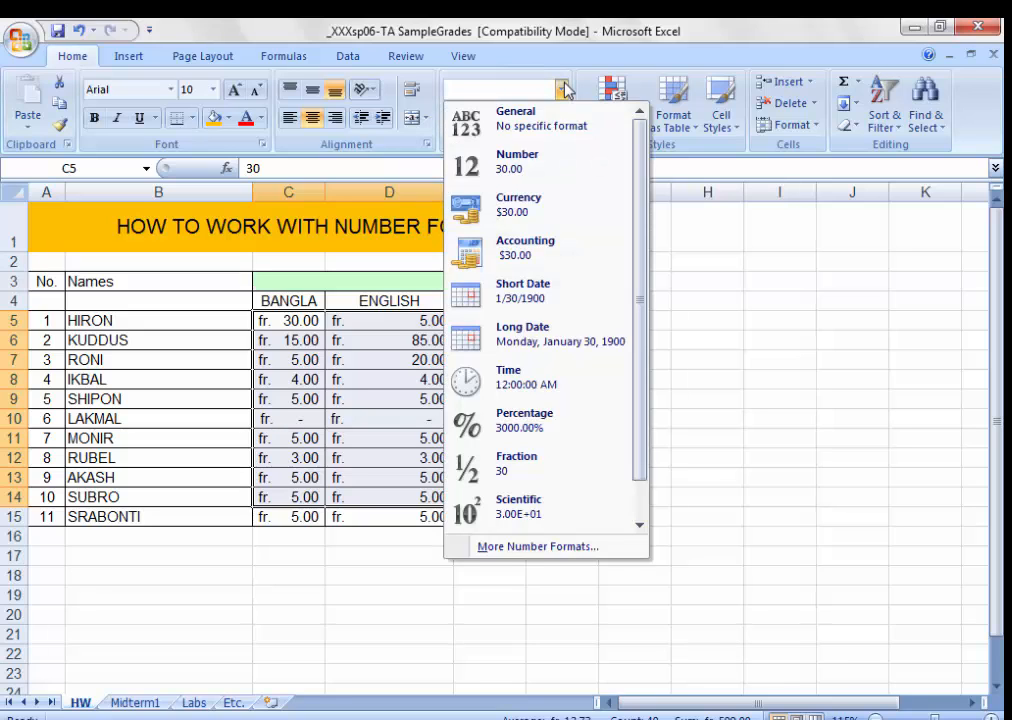
pyautogui.click(540, 120)
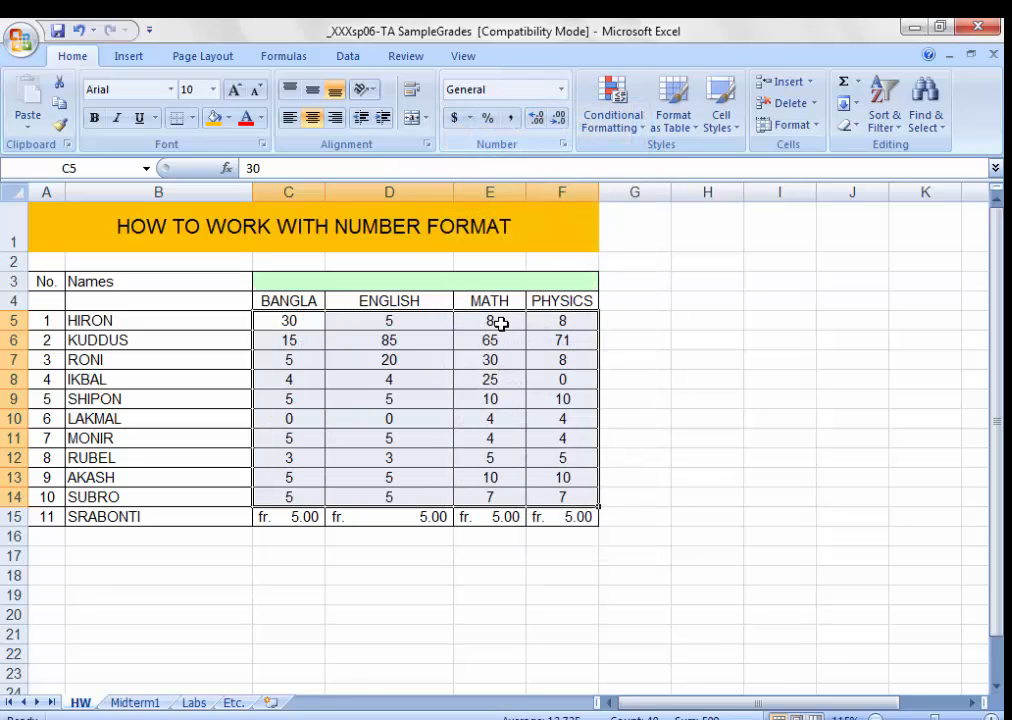
pyautogui.moveTo(289, 517); pyautogui.dragTo(566, 517)
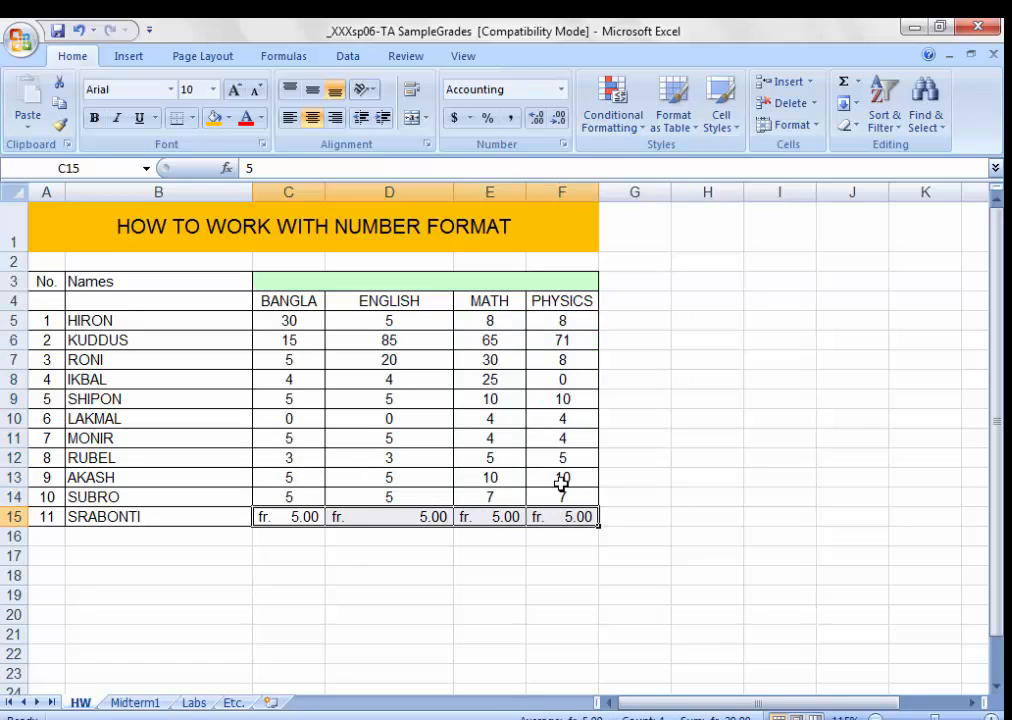
pyautogui.click(561, 89)
pyautogui.click(488, 116)
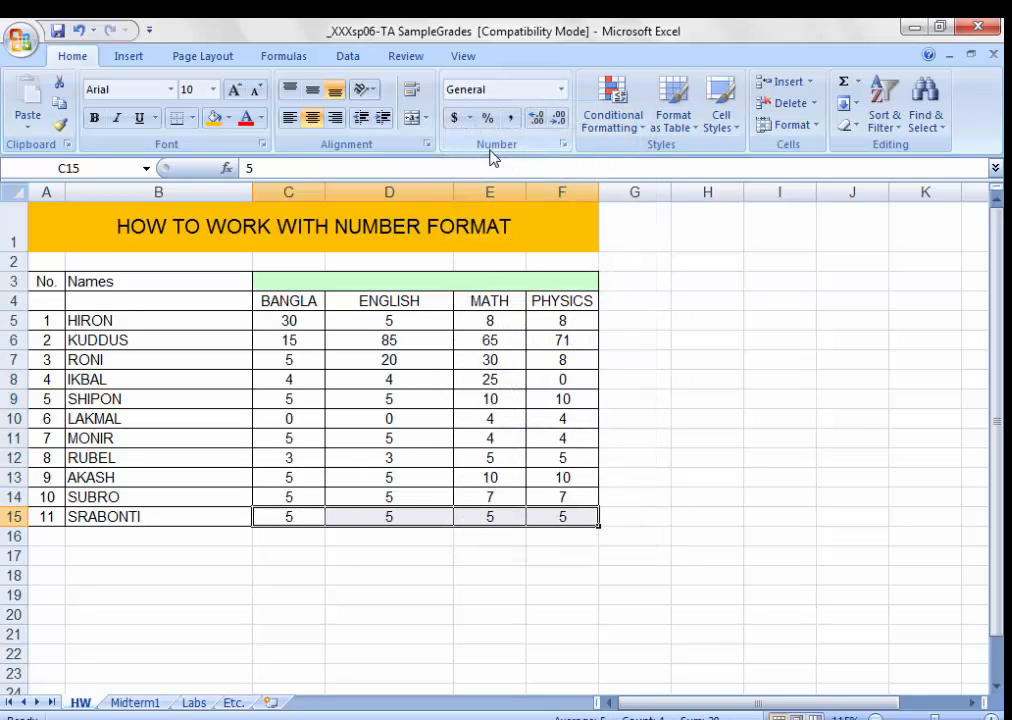
pyautogui.click(489, 426)
pyautogui.click(290, 320)
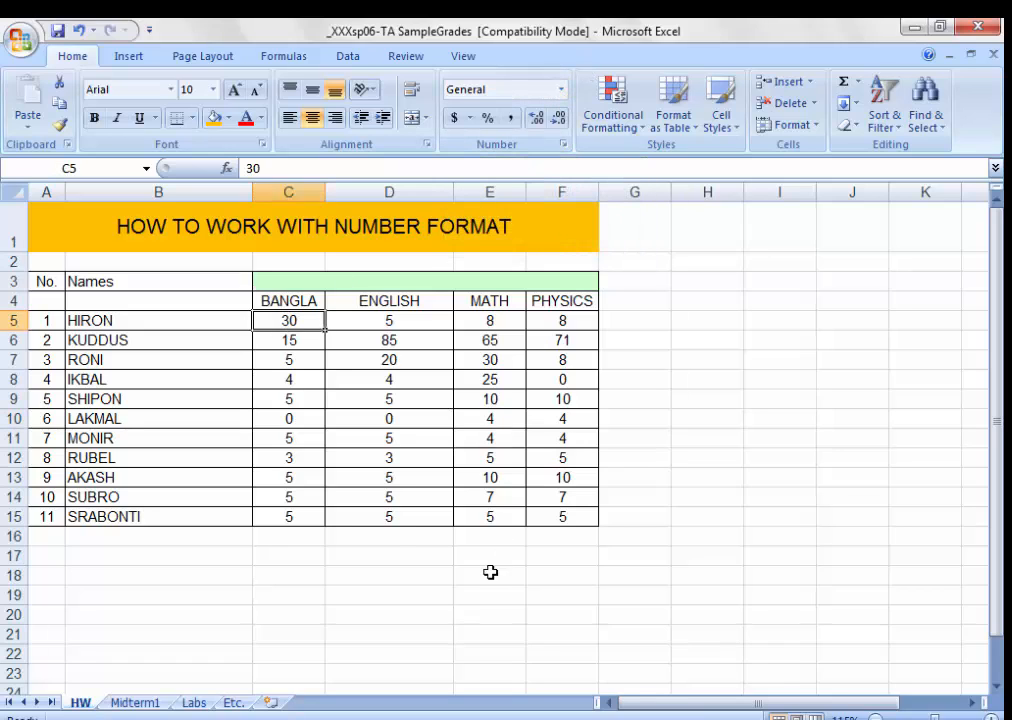
# Enter the date 1/1/2017 in cell D17 below the grade table.
pyautogui.click(397, 558)
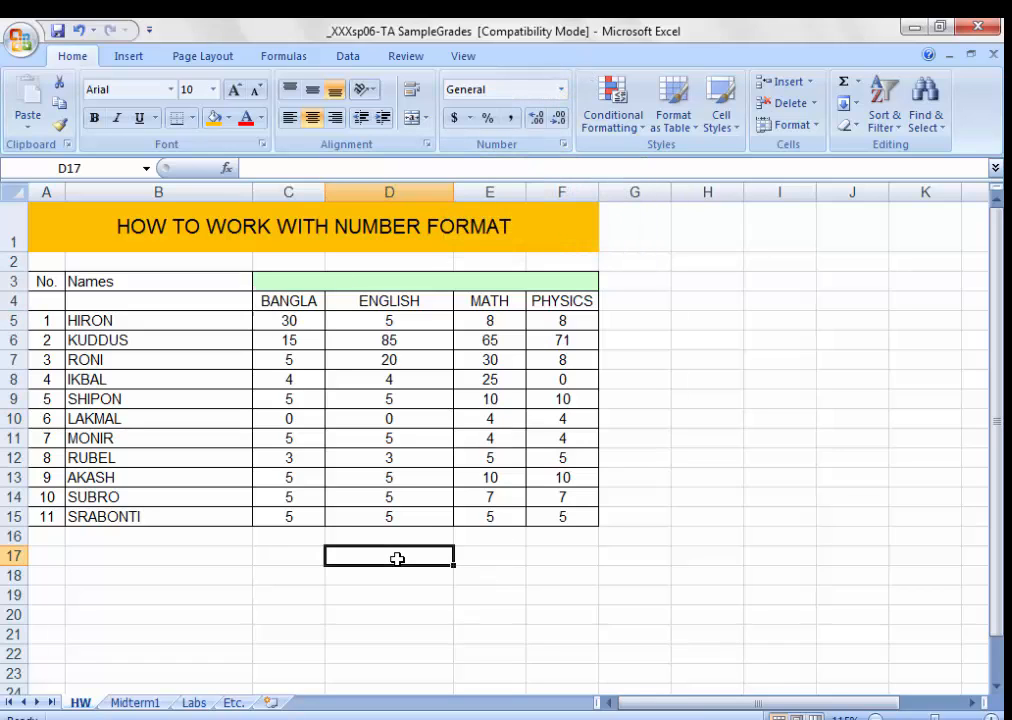
pyautogui.click(561, 91)
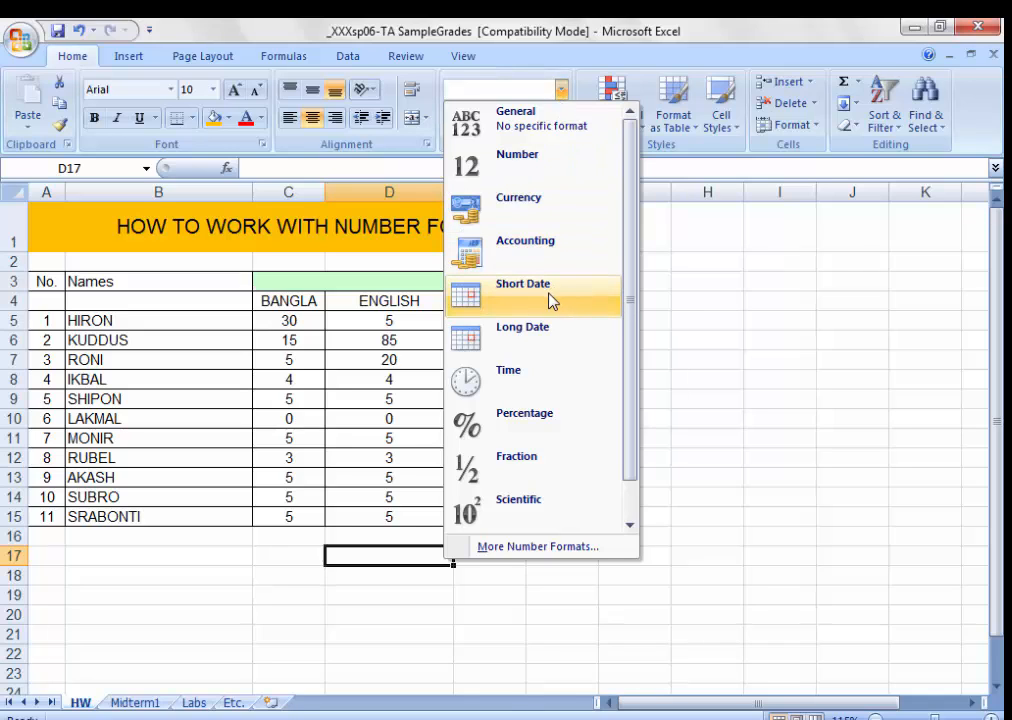
pyautogui.click(386, 562)
pyautogui.write('1')
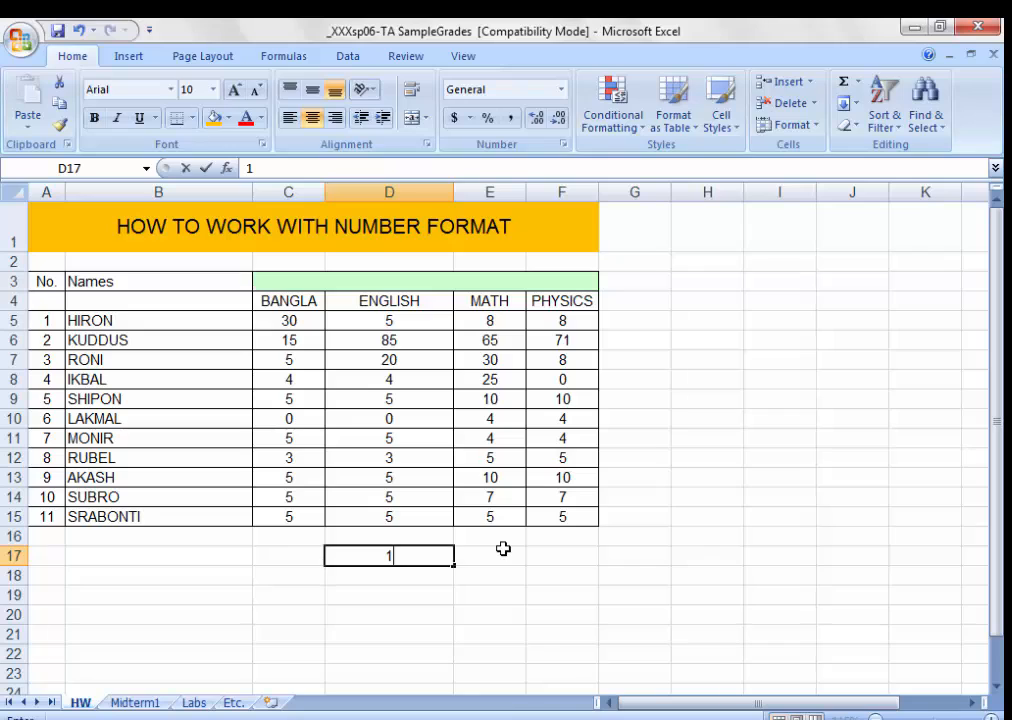
pyautogui.write('/1/2')
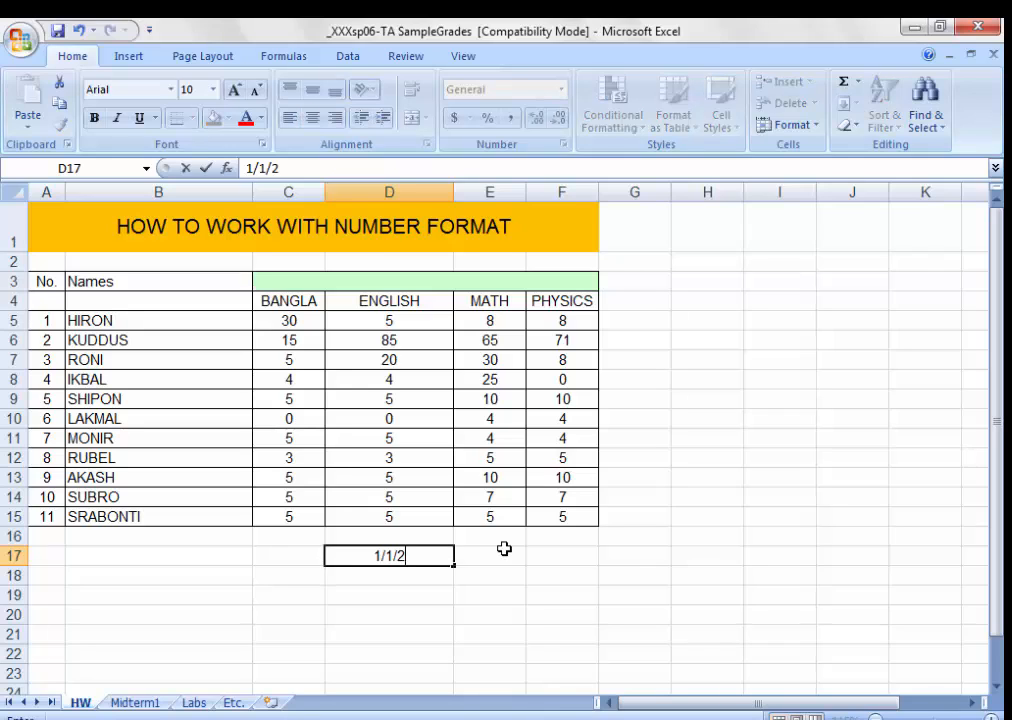
pyautogui.write('017')
pyautogui.press('Return')
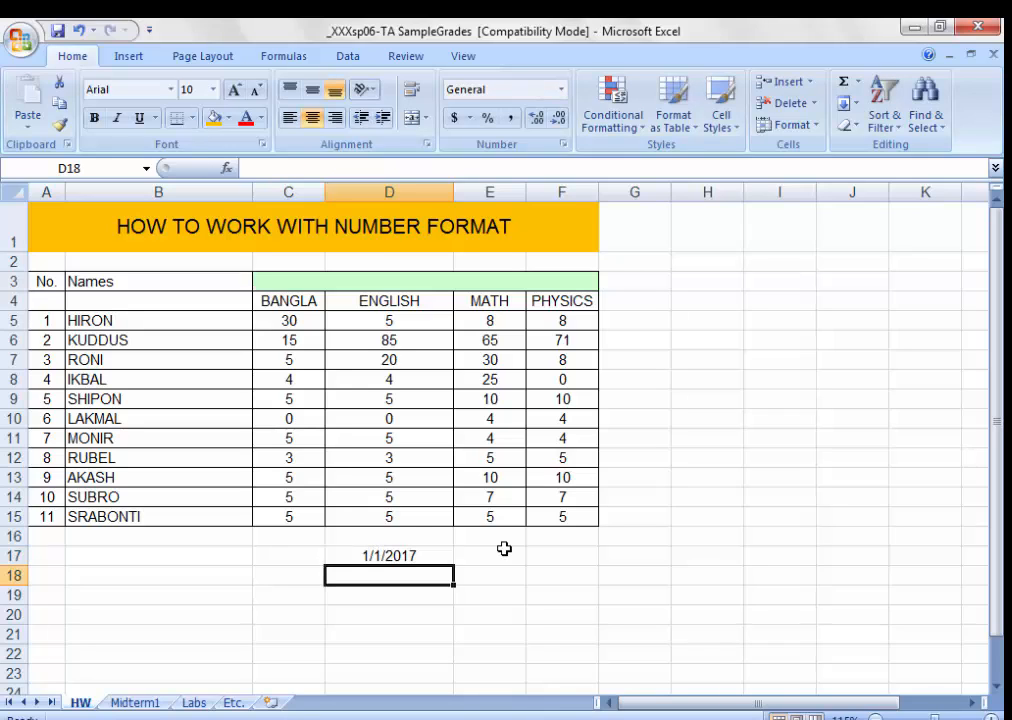
# Apply the Short Date format to the date in cell D17.
pyautogui.click(376, 560)
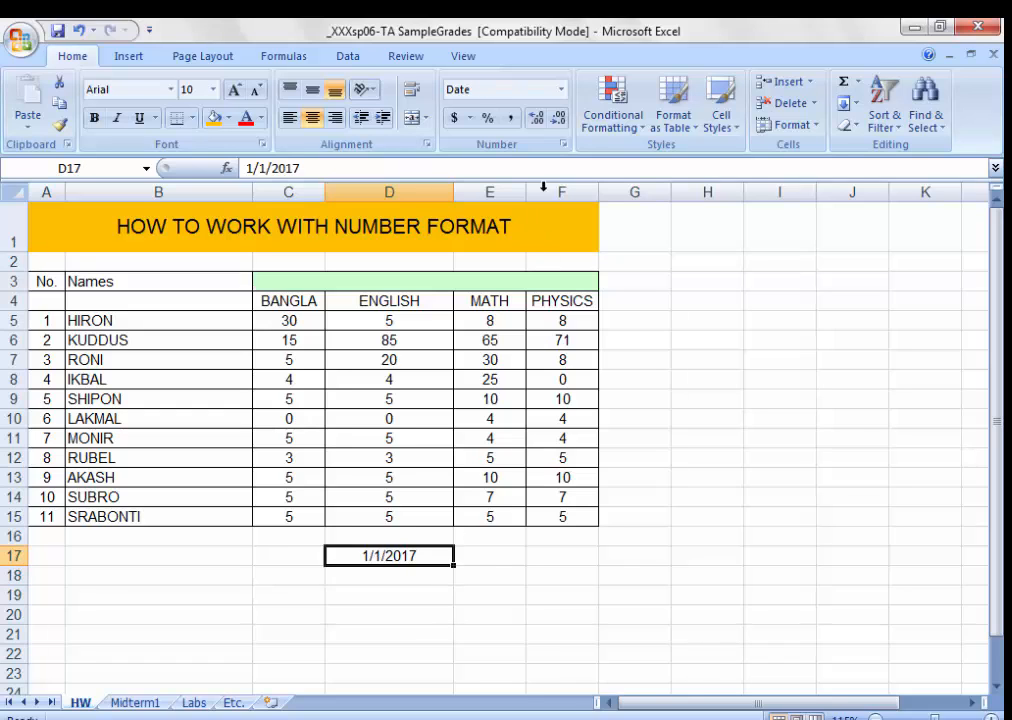
pyautogui.click(563, 90)
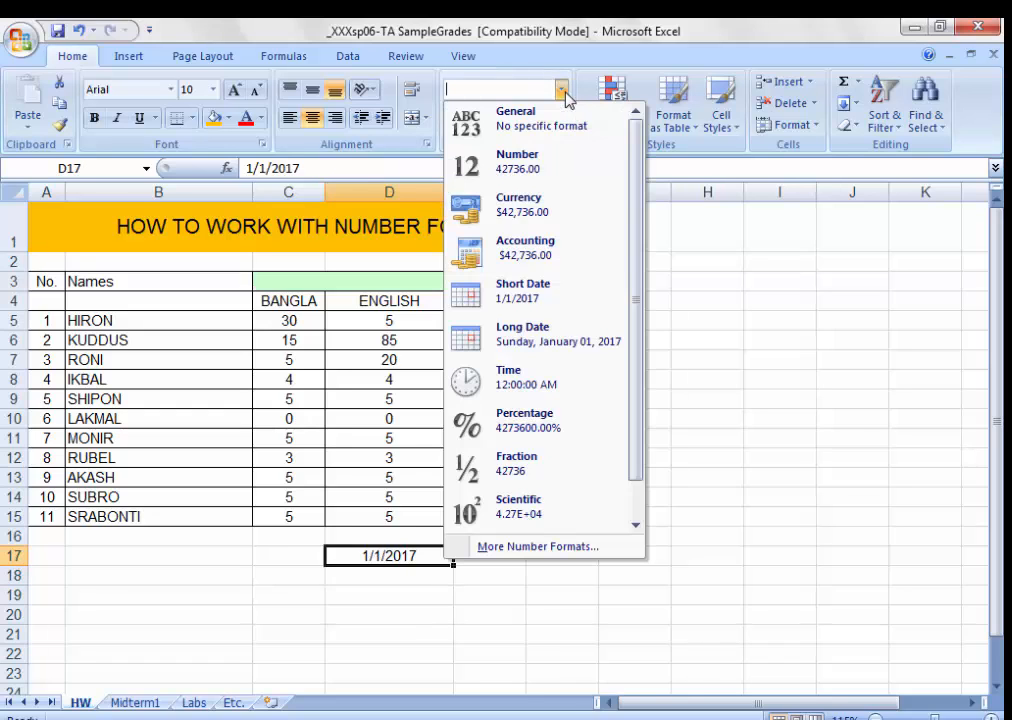
pyautogui.click(560, 294)
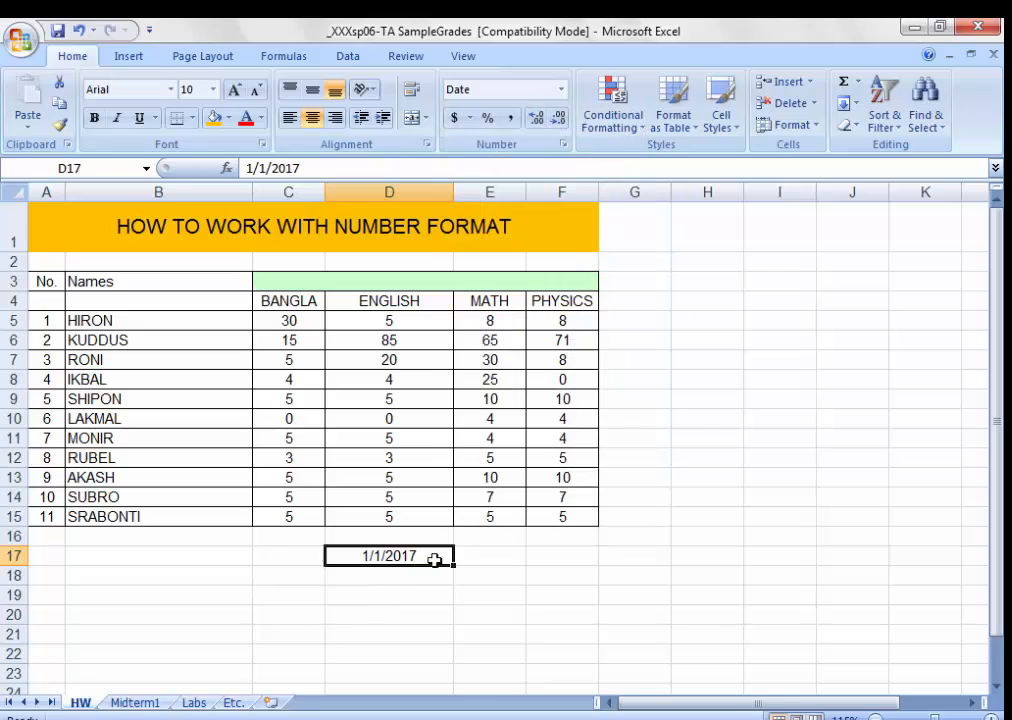
# Set cell D17's date type to 3/14 in Format Cells, keeping the dialog clear of the cell.
pyautogui.click(564, 145)
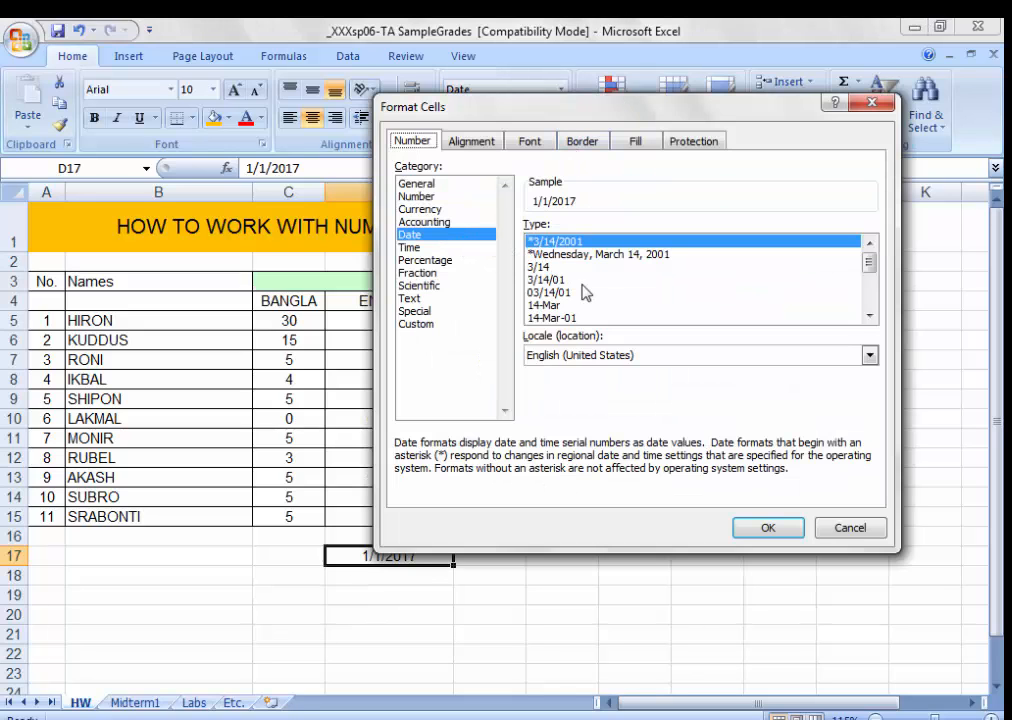
pyautogui.moveTo(510, 111); pyautogui.dragTo(497, 54)
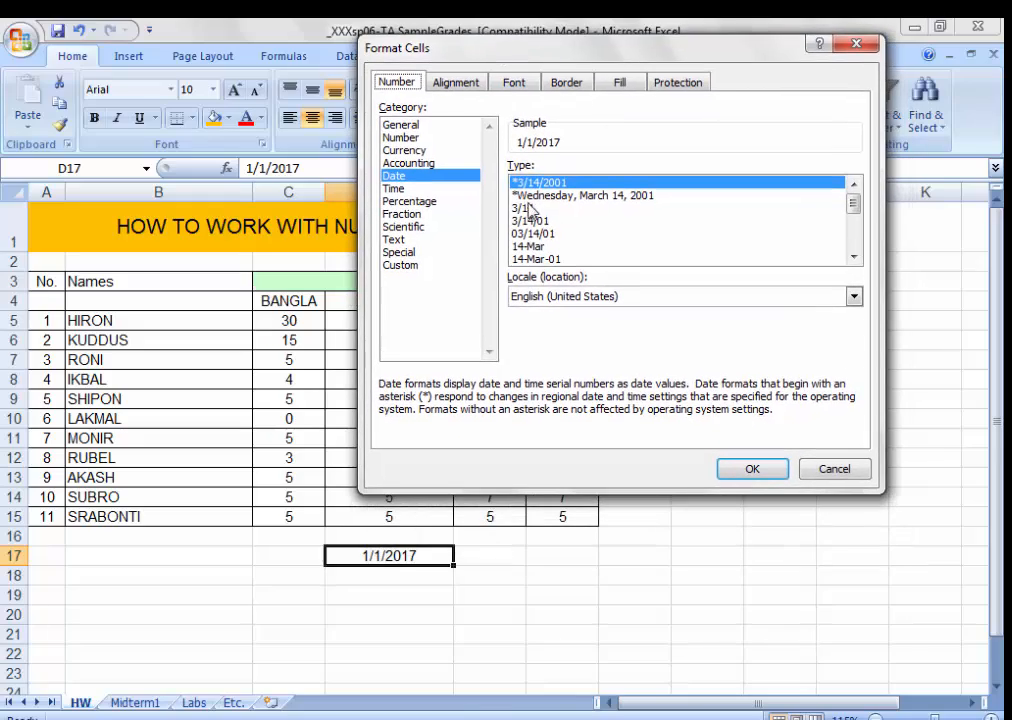
pyautogui.click(524, 208)
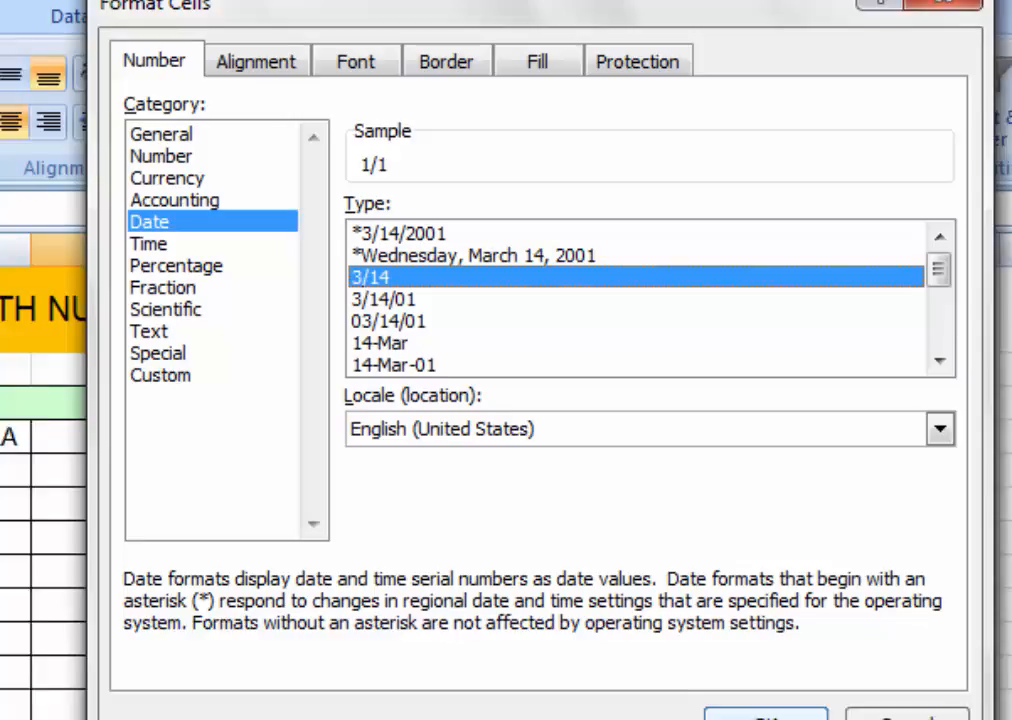
pyautogui.click(746, 469)
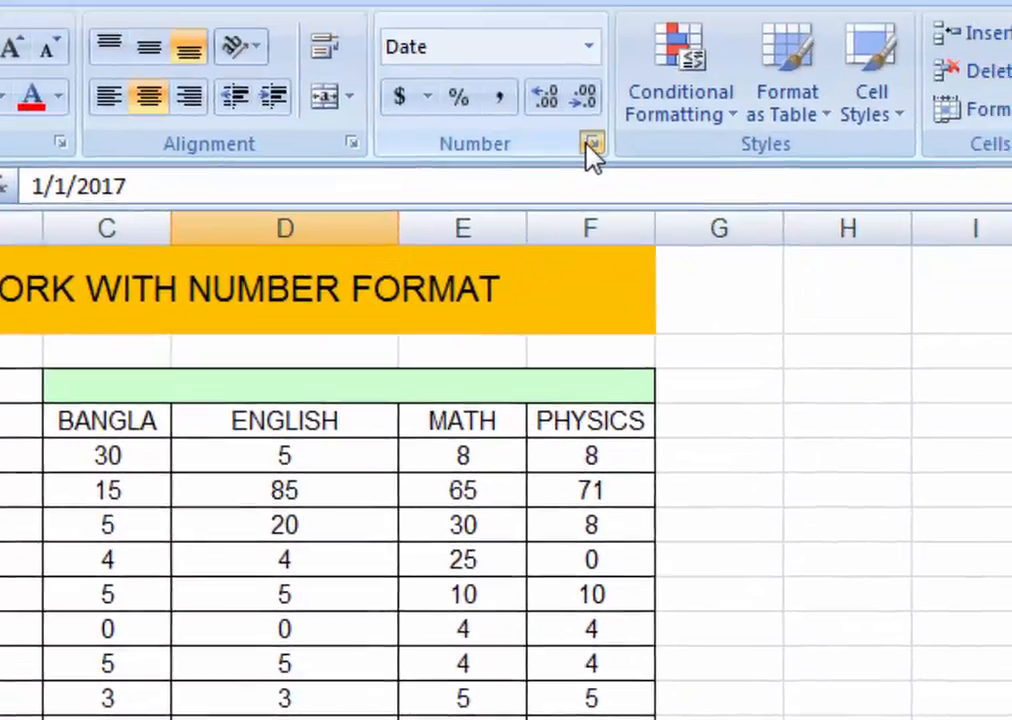
# Apply the date type 14-Mar to cell D17 in Format Cells, followed by the type 14-Mar-01.
pyautogui.click(591, 145)
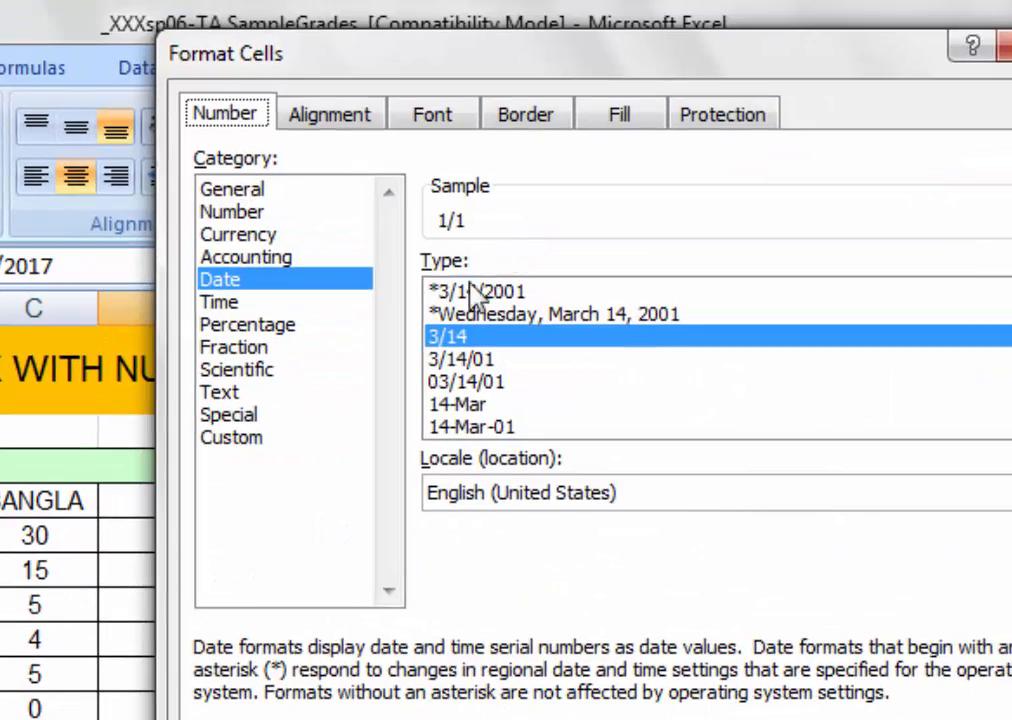
pyautogui.click(468, 404)
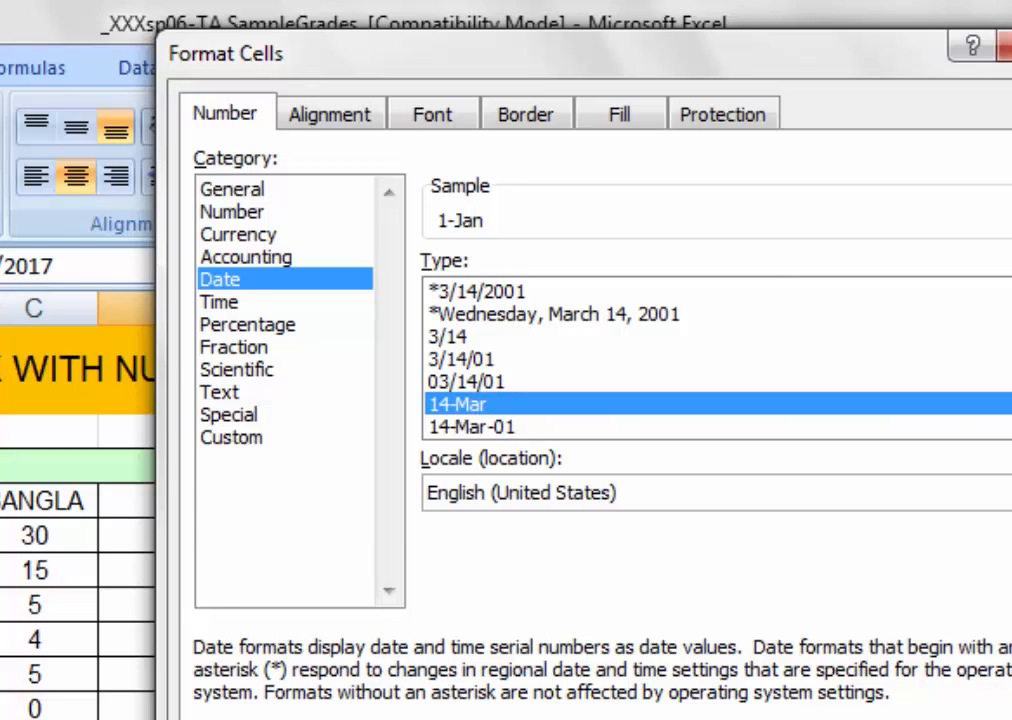
pyautogui.press('Return')
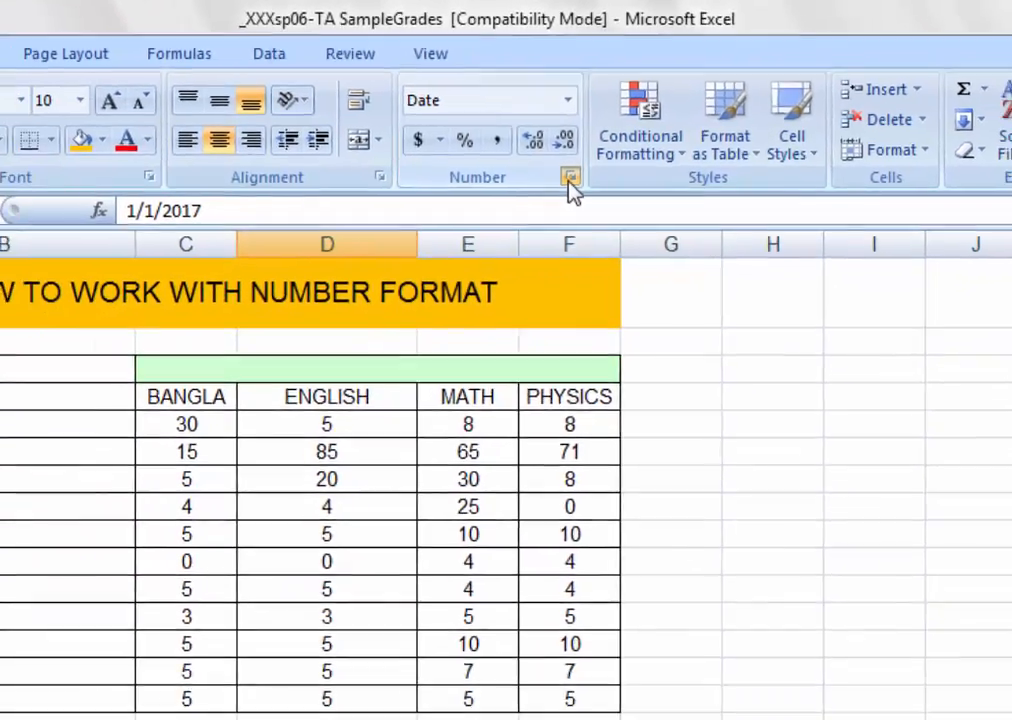
pyautogui.click(570, 186)
pyautogui.click(590, 261)
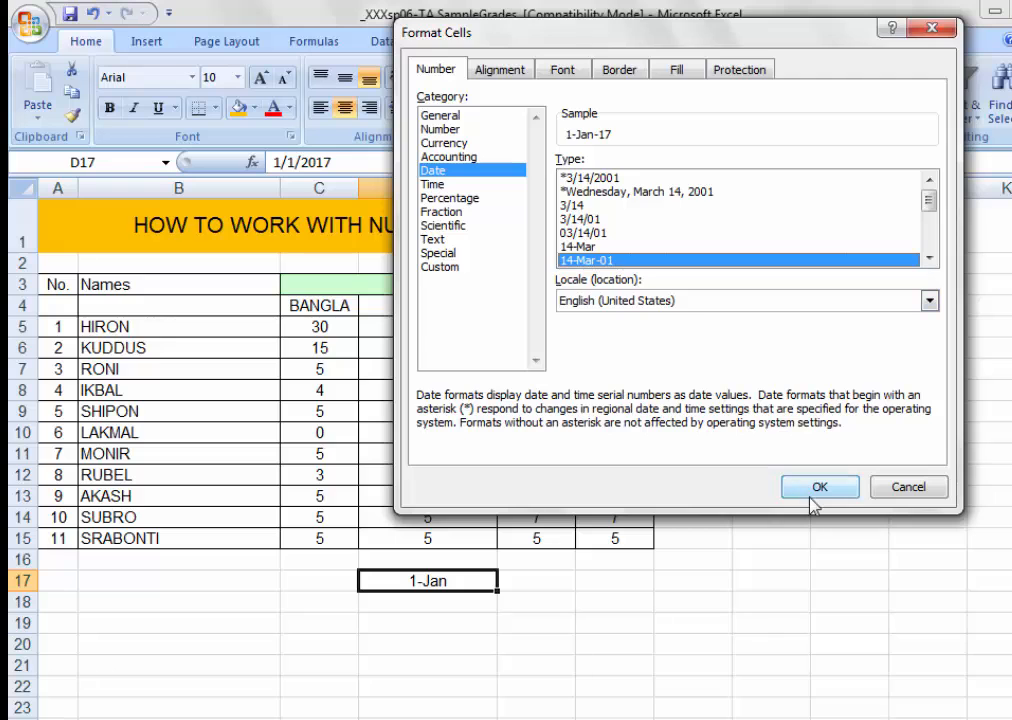
pyautogui.click(815, 492)
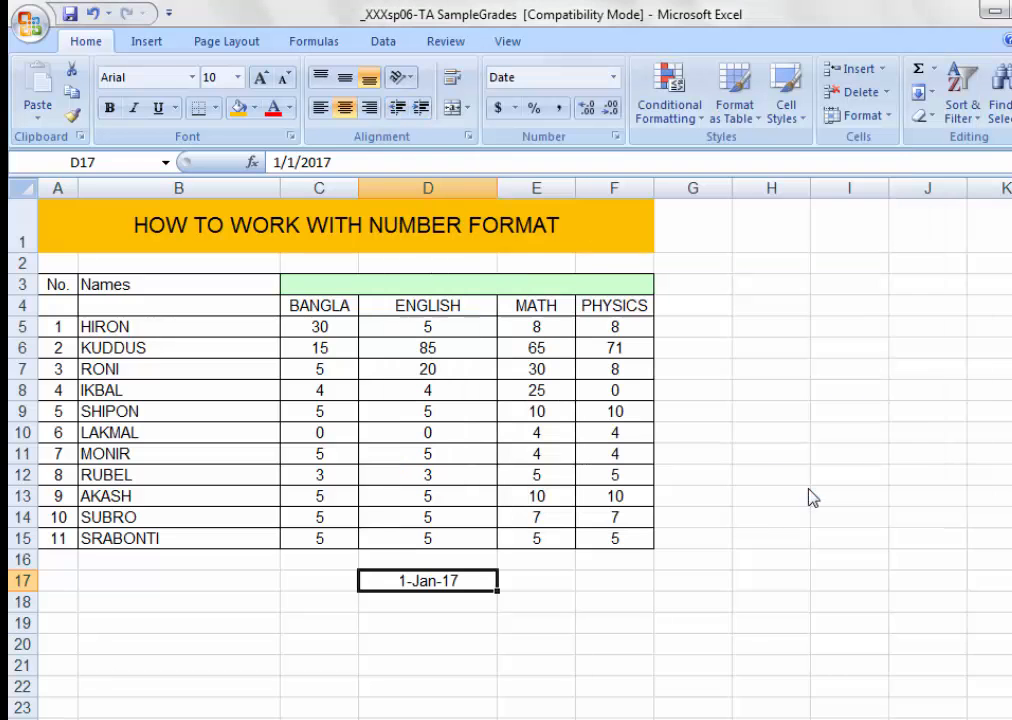
# Set the date type of cell D17 to Mar-01 in Format Cells so it shows only month and year.
pyautogui.click(616, 137)
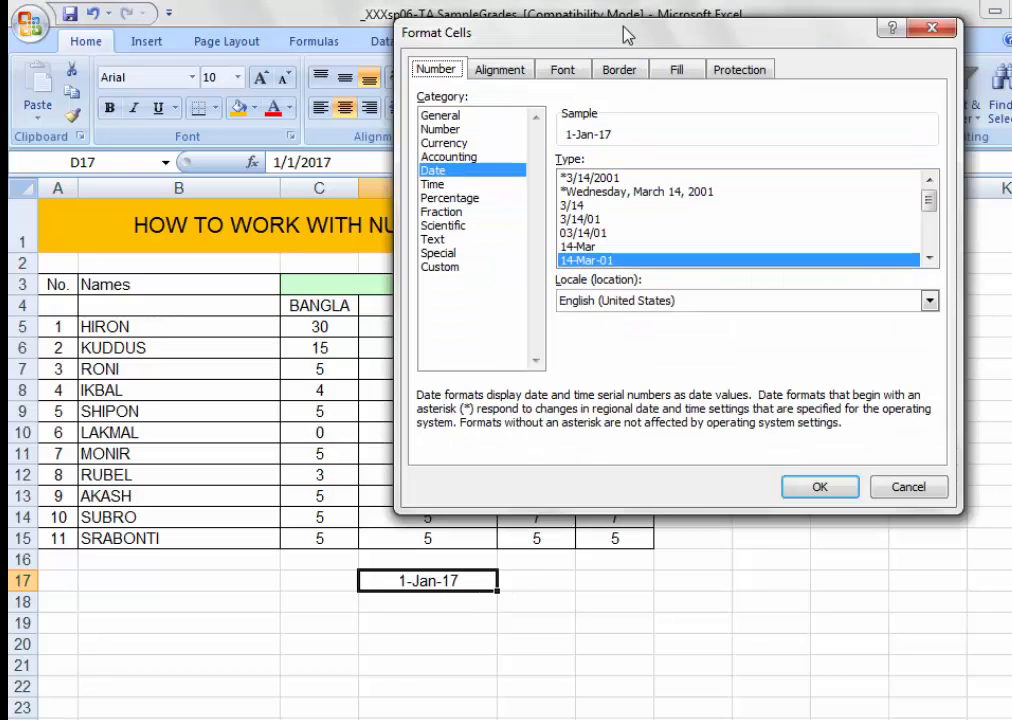
pyautogui.moveTo(625, 35); pyautogui.dragTo(545, 214)
pyautogui.click(404, 338)
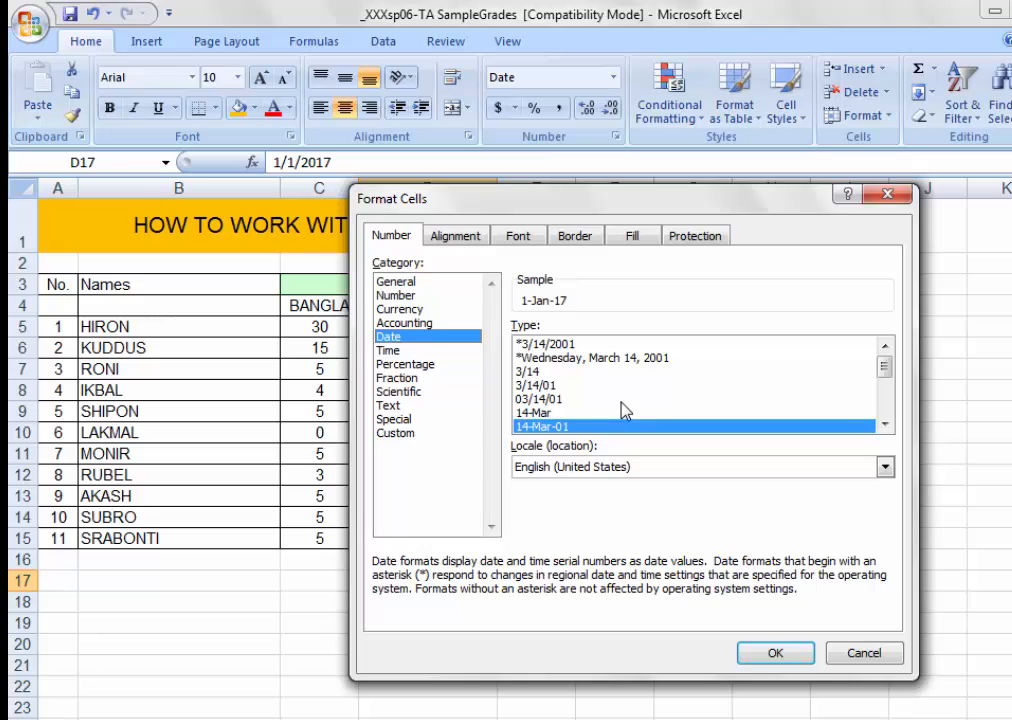
pyautogui.moveTo(880, 373); pyautogui.dragTo(885, 396)
pyautogui.click(532, 371)
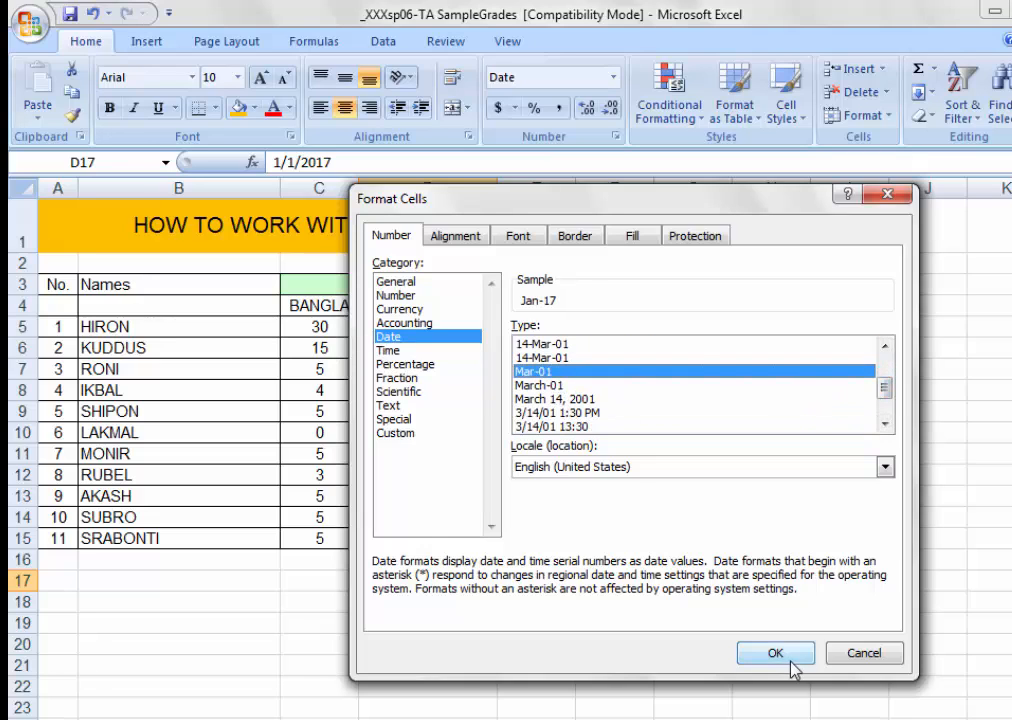
pyautogui.click(785, 657)
pyautogui.click(427, 620)
# Apply the Long Date format to cell D17 and widen column D to fit the full date.
pyautogui.click(425, 583)
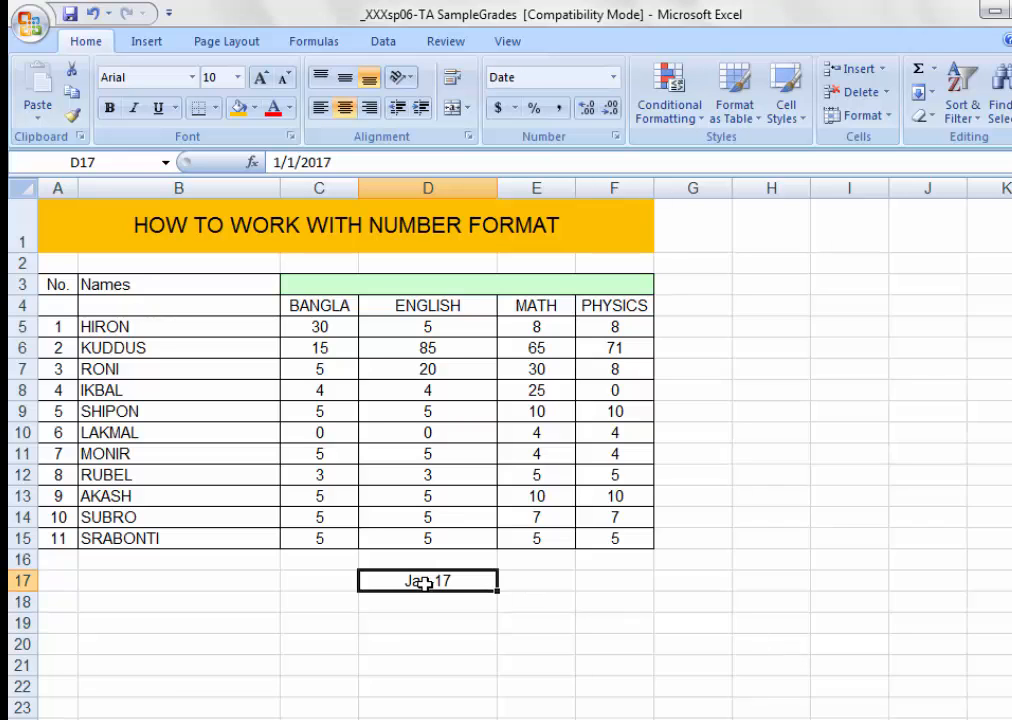
pyautogui.click(613, 78)
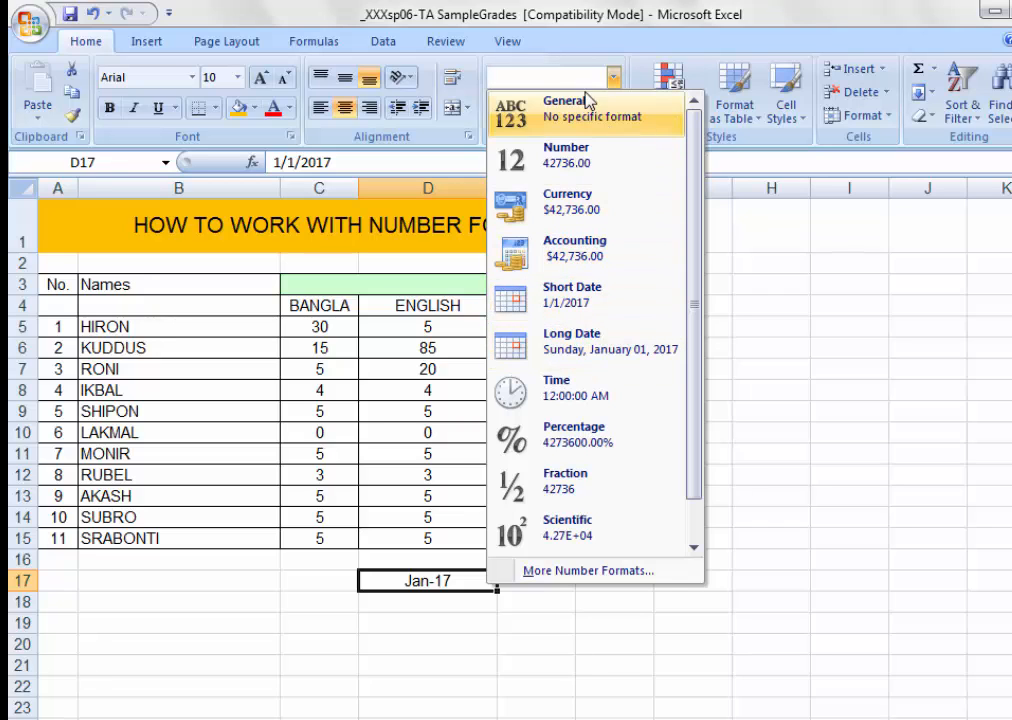
pyautogui.click(577, 345)
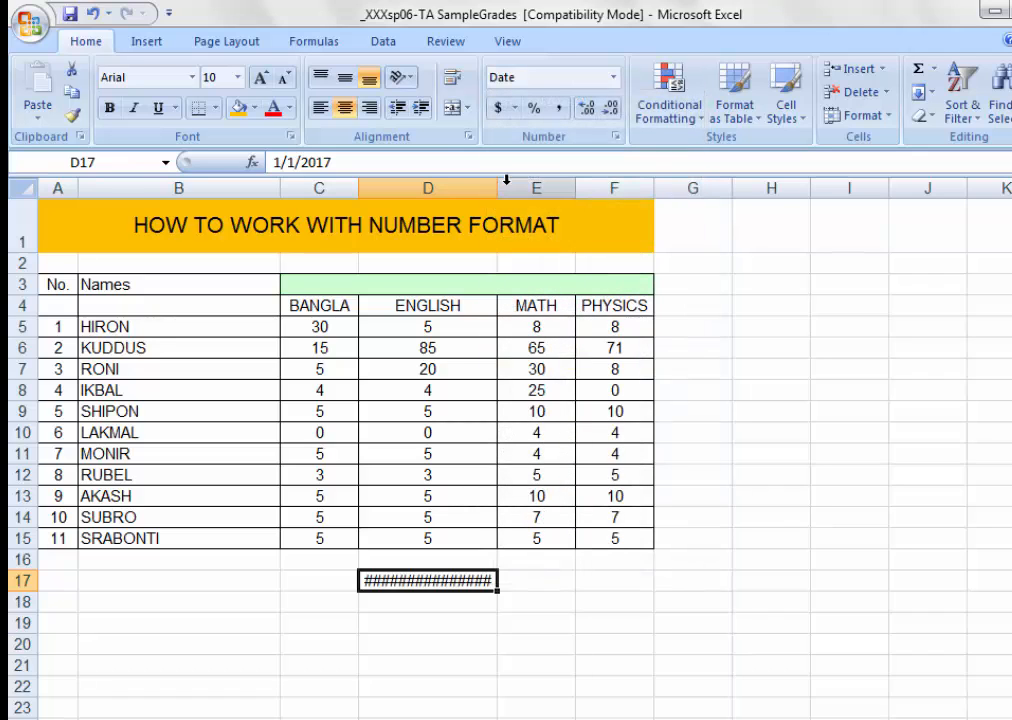
pyautogui.moveTo(501, 187); pyautogui.dragTo(566, 188)
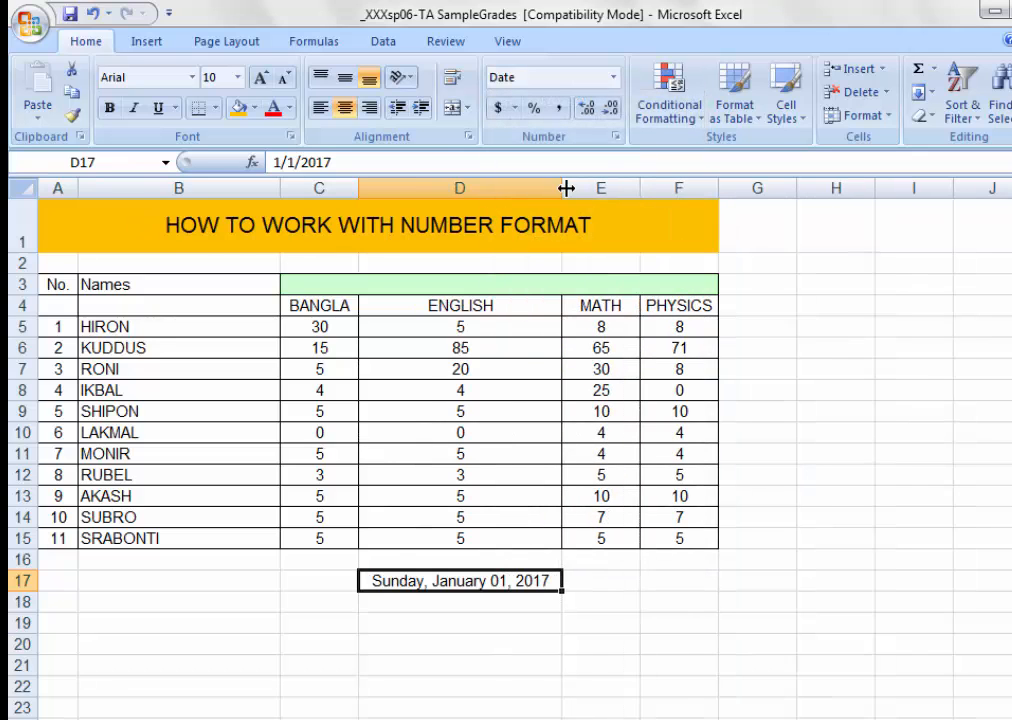
pyautogui.click(439, 621)
pyautogui.click(409, 594)
pyautogui.click(411, 585)
pyautogui.click(613, 78)
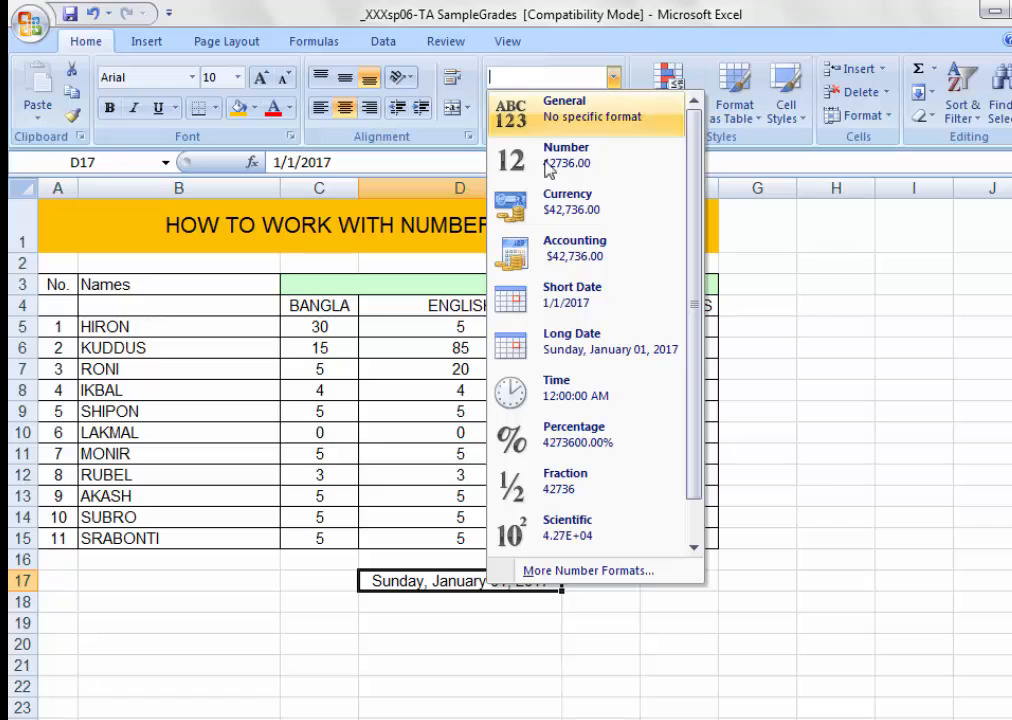
# Enter the time as 1.00PM in cell D19 below the date.
pyautogui.click(422, 622)
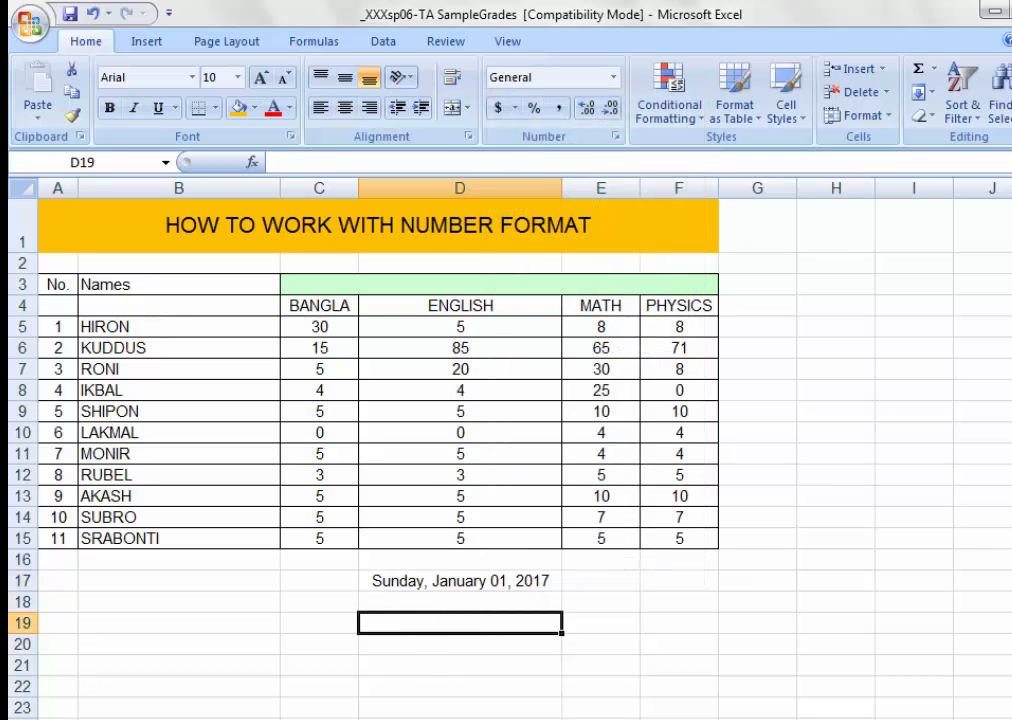
pyautogui.write('1.00')
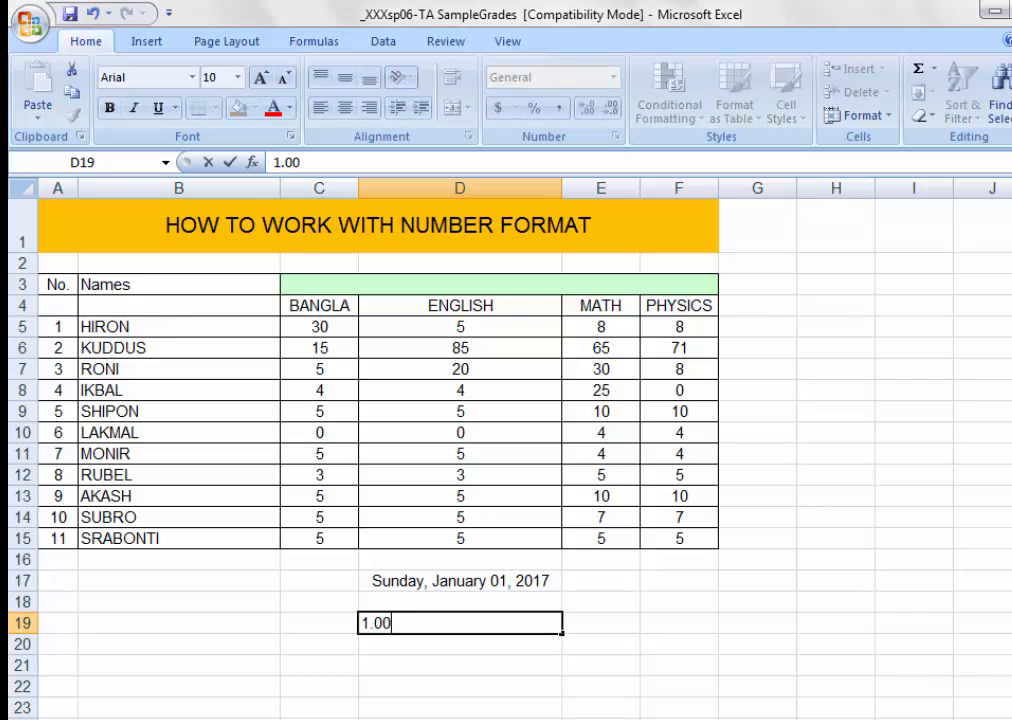
pyautogui.write('PM')
pyautogui.press('Return')
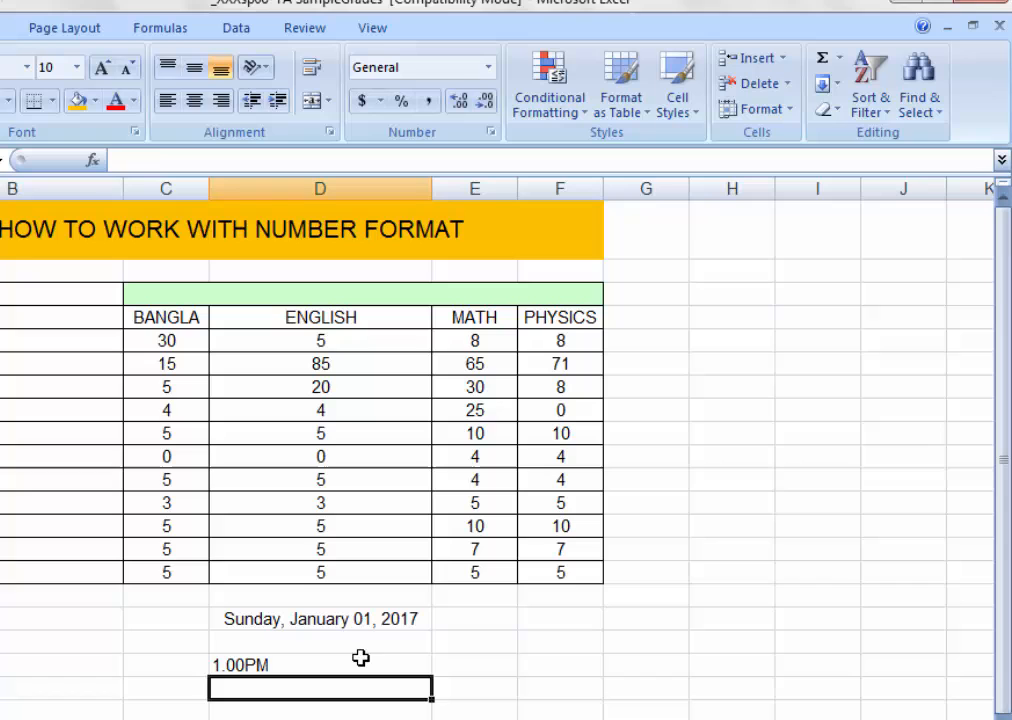
# Apply the Time format to cell D19 and choose the 13:30:55 time type in Format Cells.
pyautogui.click(361, 658)
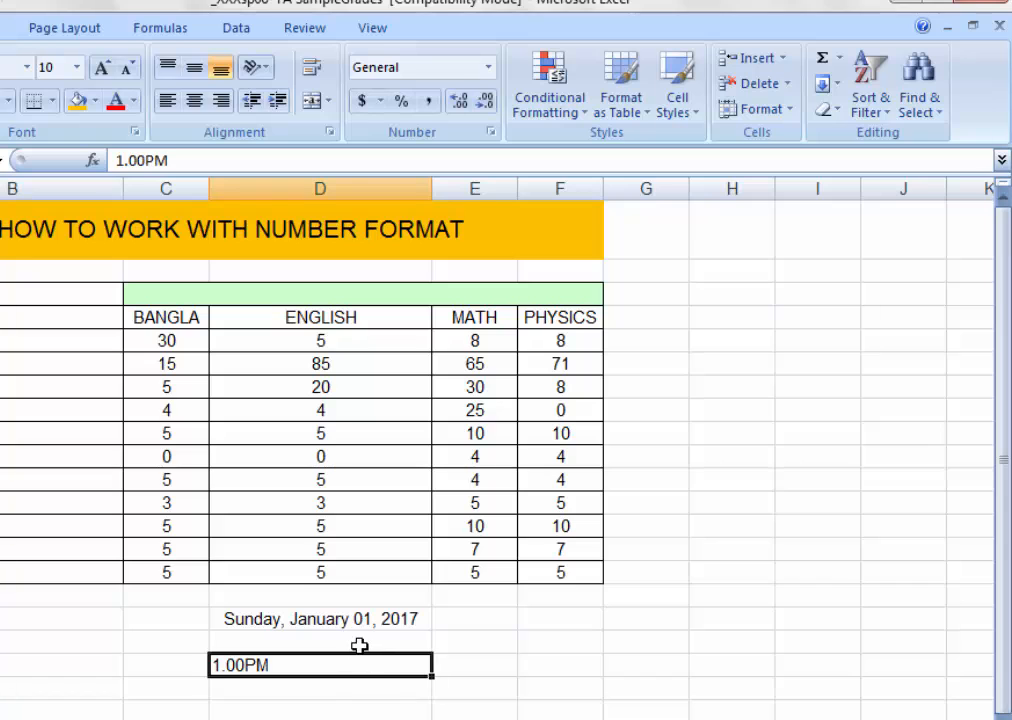
pyautogui.click(489, 68)
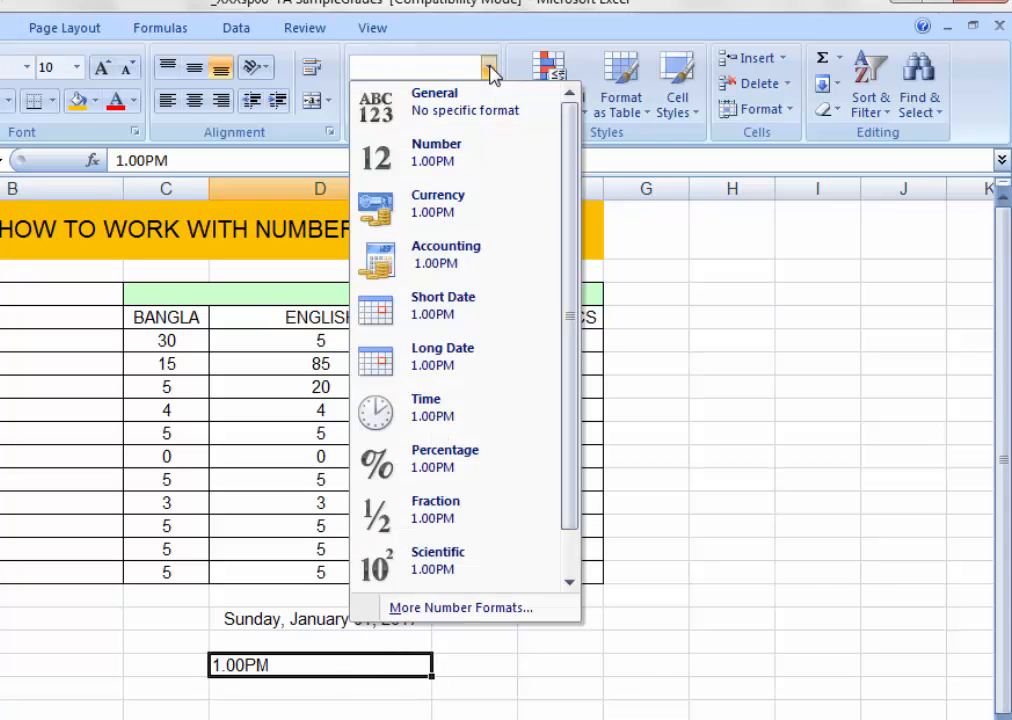
pyautogui.click(497, 437)
pyautogui.click(490, 132)
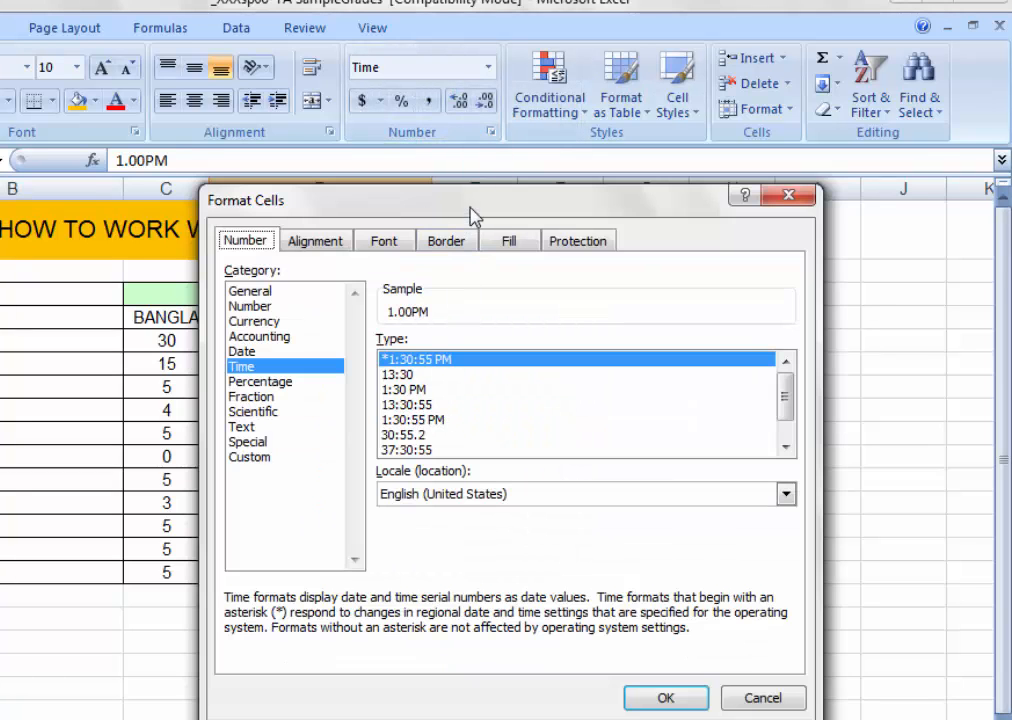
pyautogui.moveTo(476, 207); pyautogui.dragTo(583, 160)
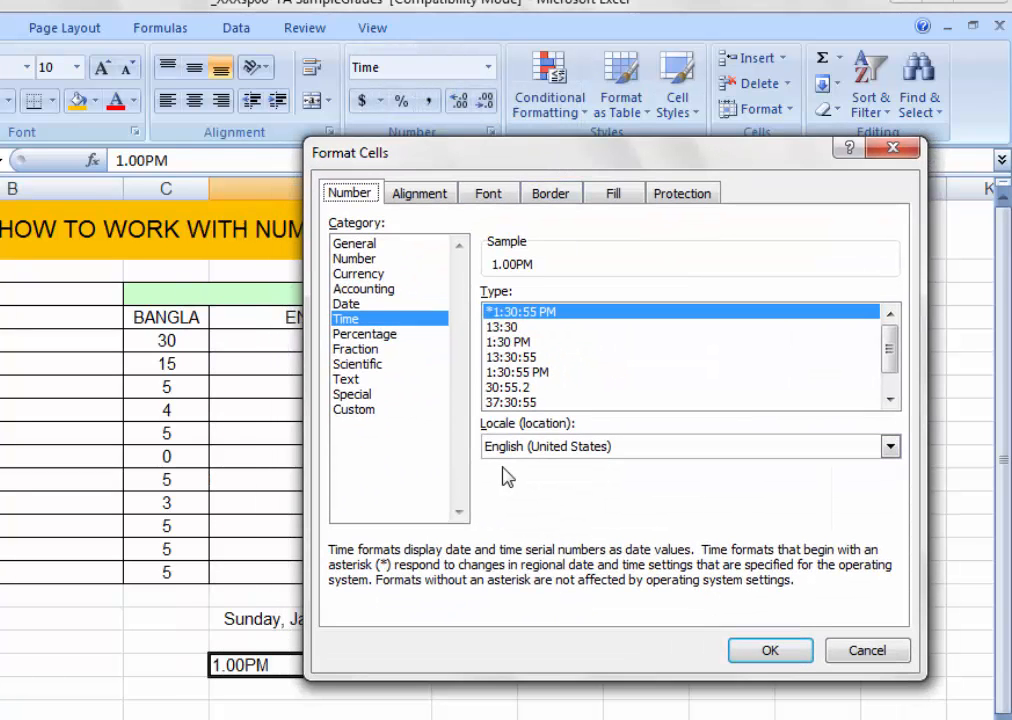
pyautogui.click(524, 357)
pyautogui.click(765, 651)
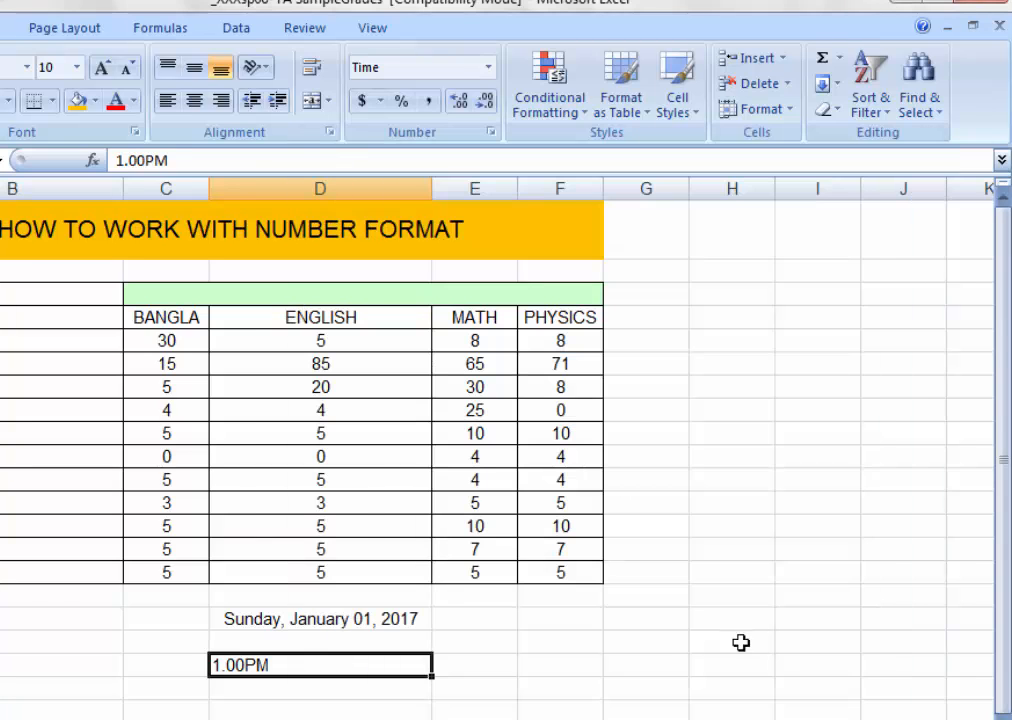
# Change the time type of cell D19 to 1:30 PM in Format Cells.
pyautogui.click(490, 131)
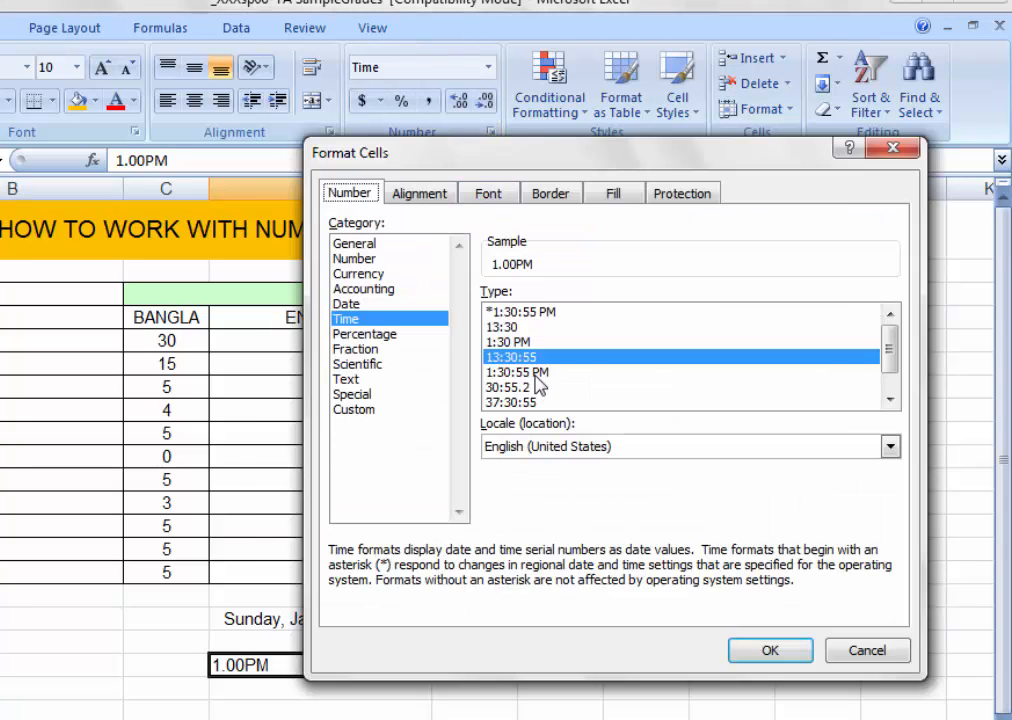
pyautogui.click(522, 342)
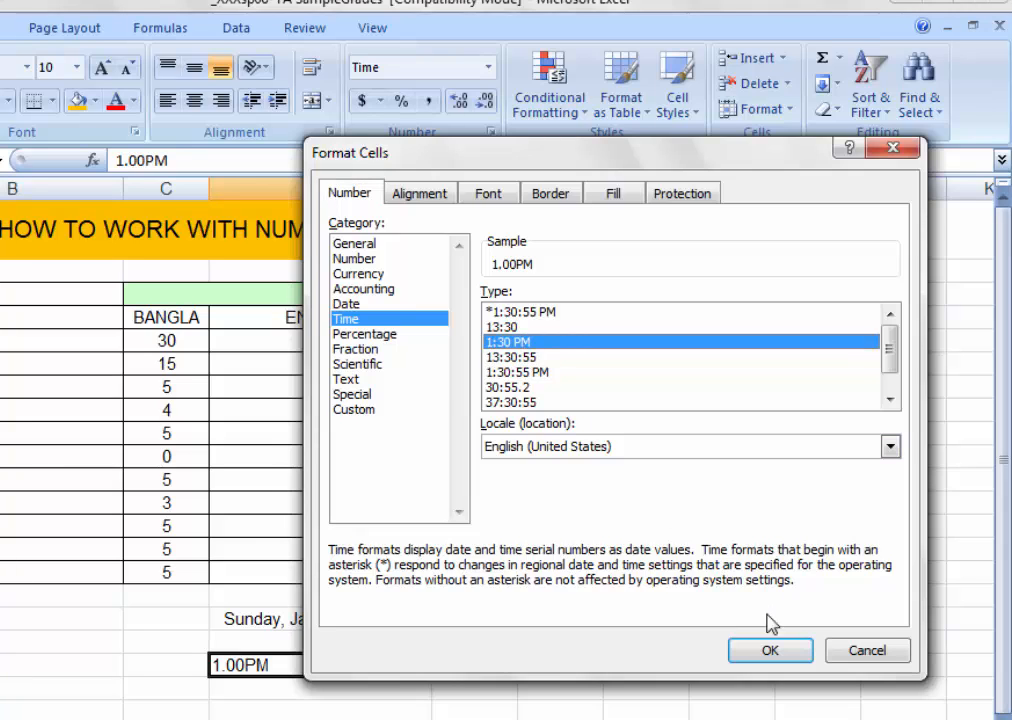
pyautogui.click(770, 651)
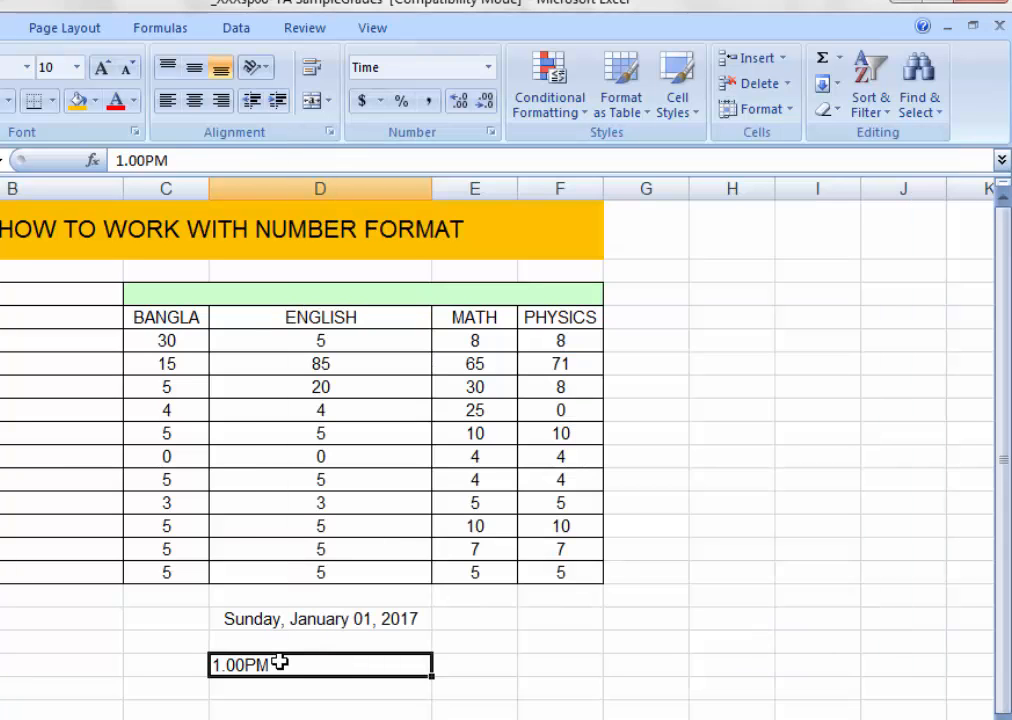
# Clear cell D19 and enter the time 1:30 PM with a colon in its place.
pyautogui.press('Delete')
pyautogui.write('1')
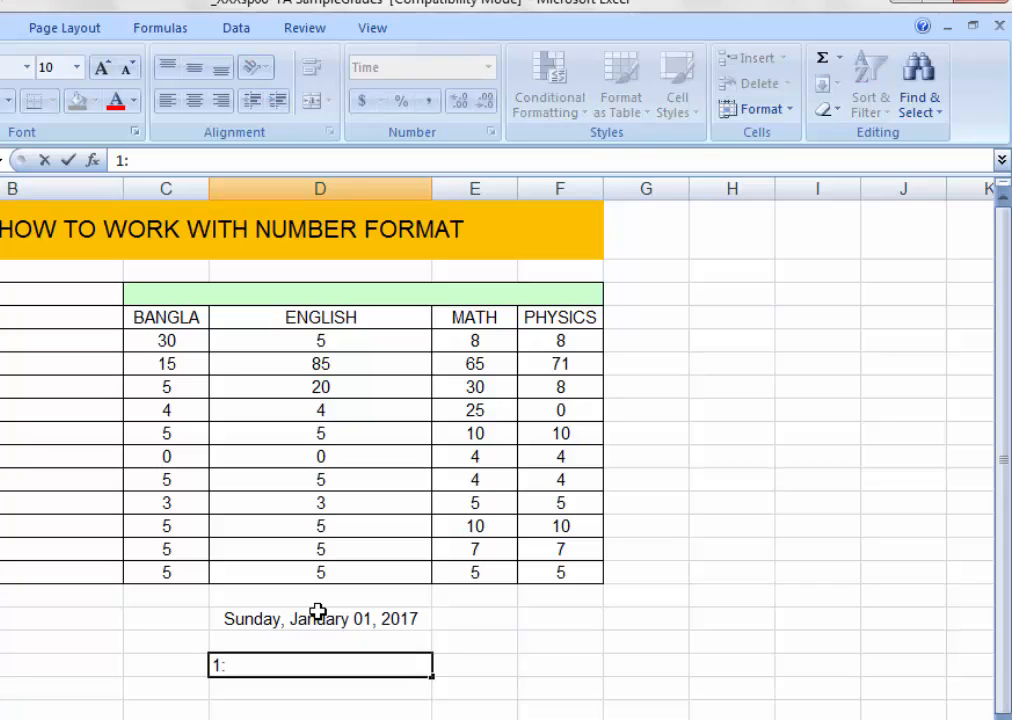
pyautogui.write(':30 PM')
pyautogui.press('Return')
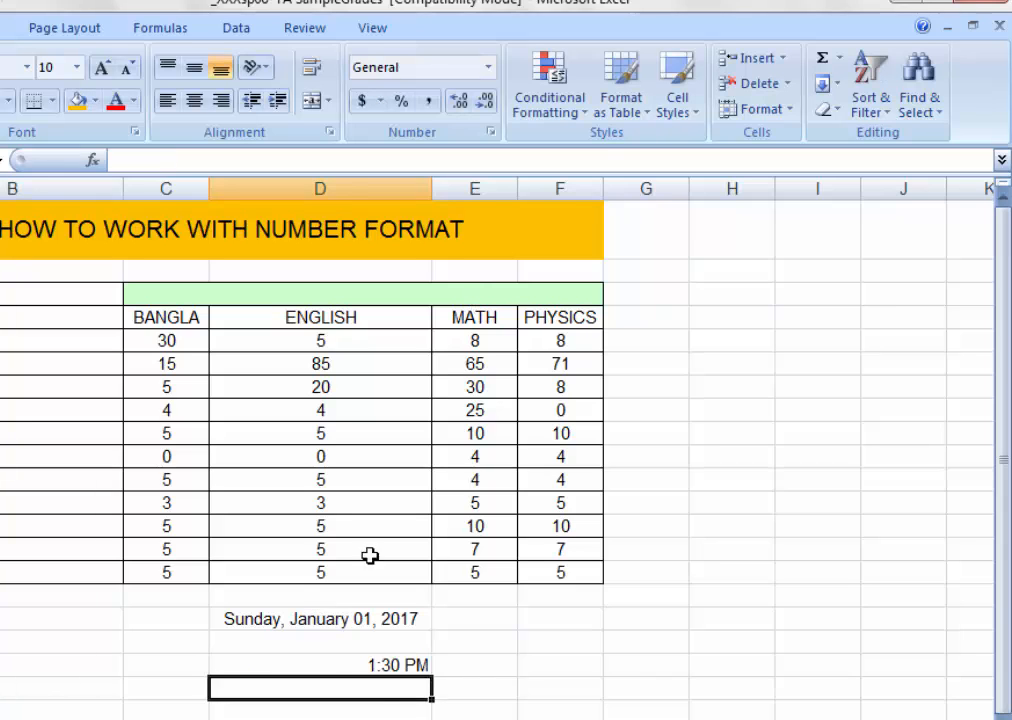
# Set the time type of cell D19 to *1:30:55 PM so the seconds are included.
pyautogui.click(372, 665)
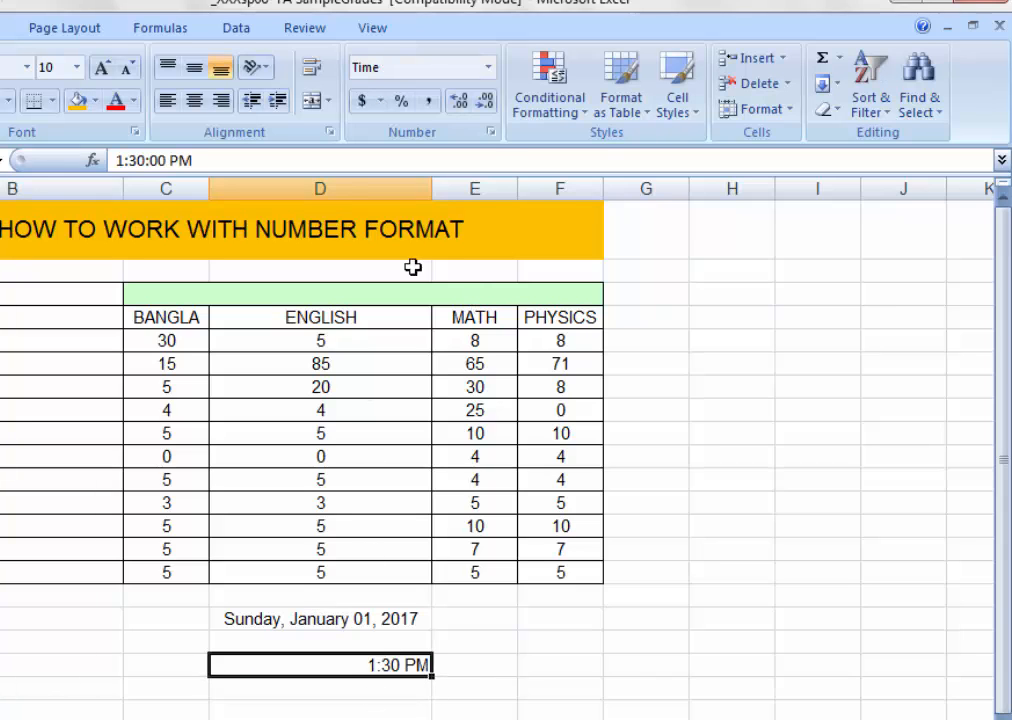
pyautogui.click(490, 132)
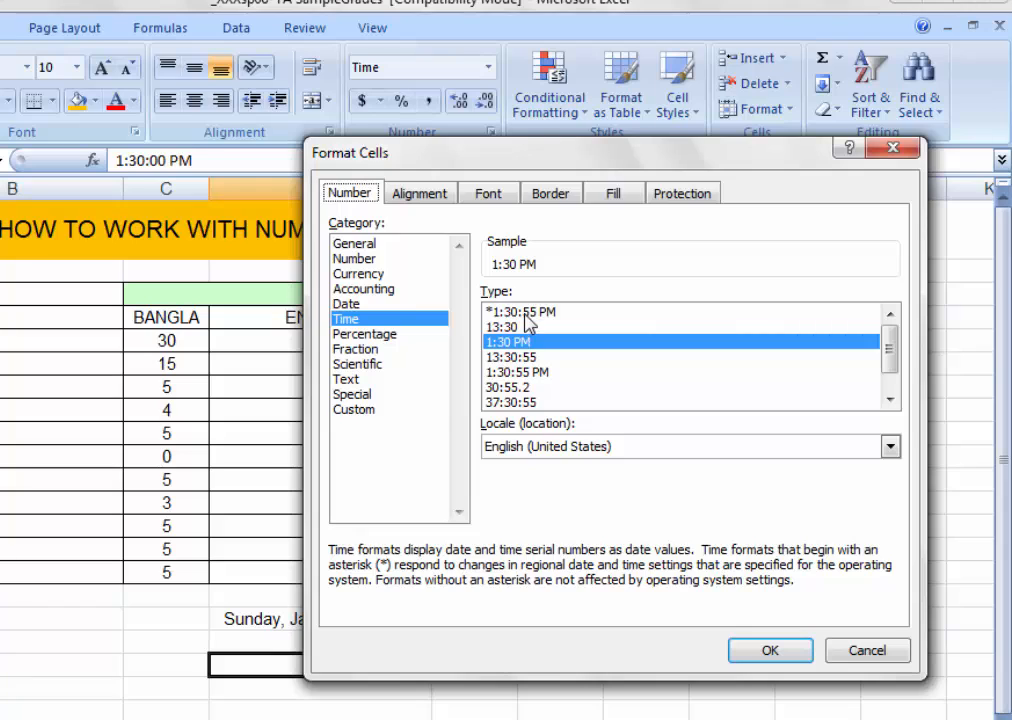
pyautogui.click(524, 313)
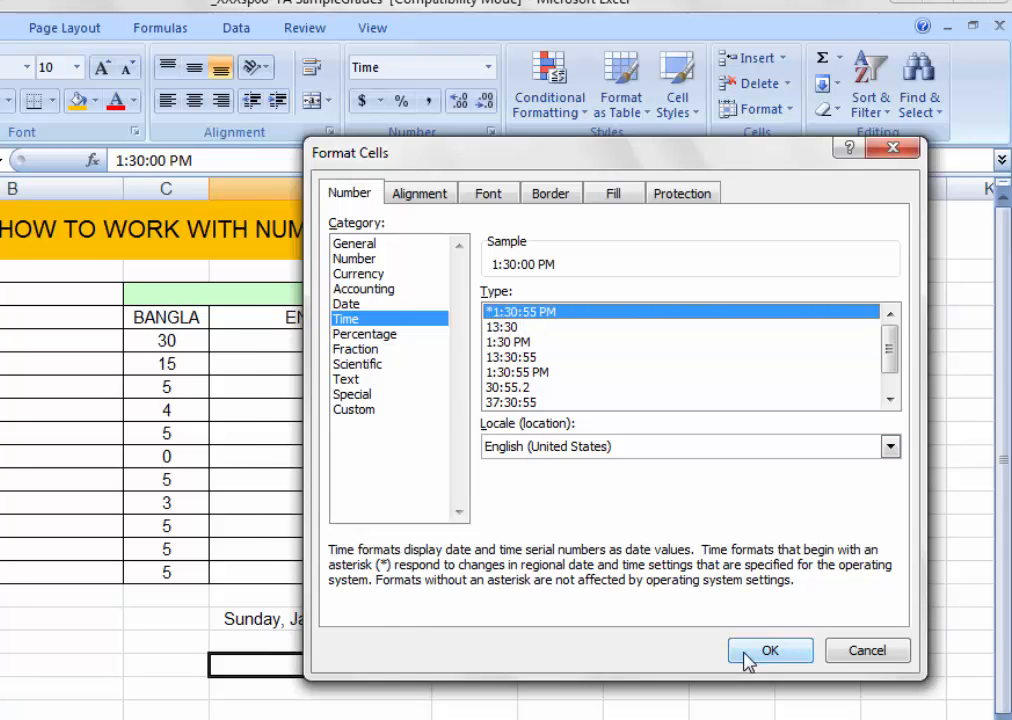
pyautogui.click(740, 654)
pyautogui.click(368, 718)
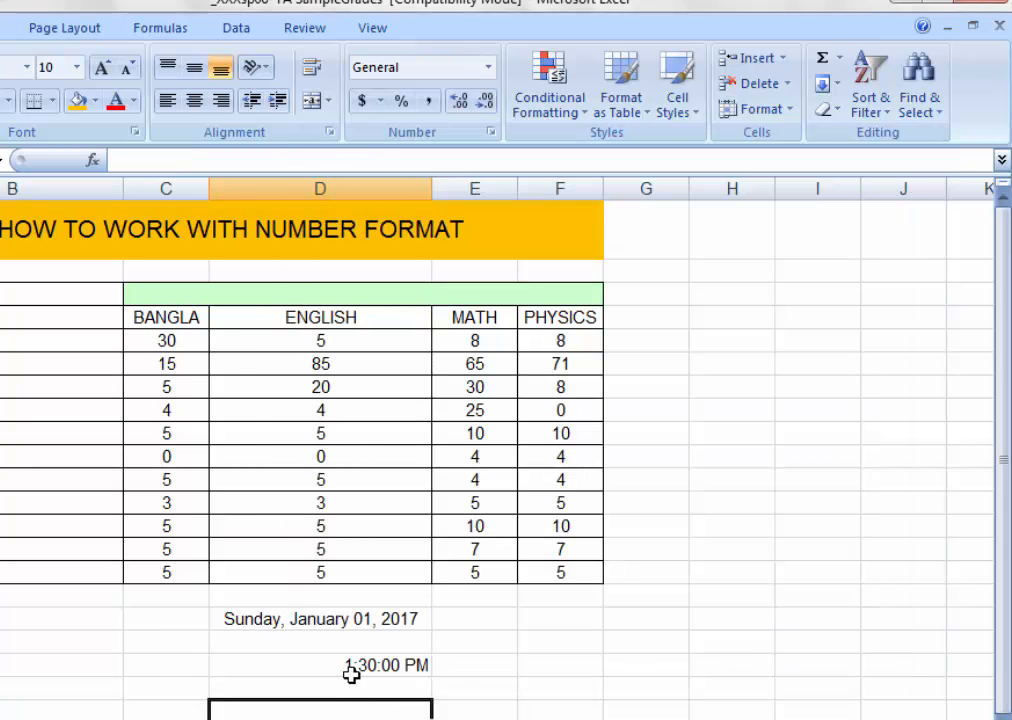
# Switch the time type of cell D19 back to 1:30 PM, without seconds.
pyautogui.click(405, 666)
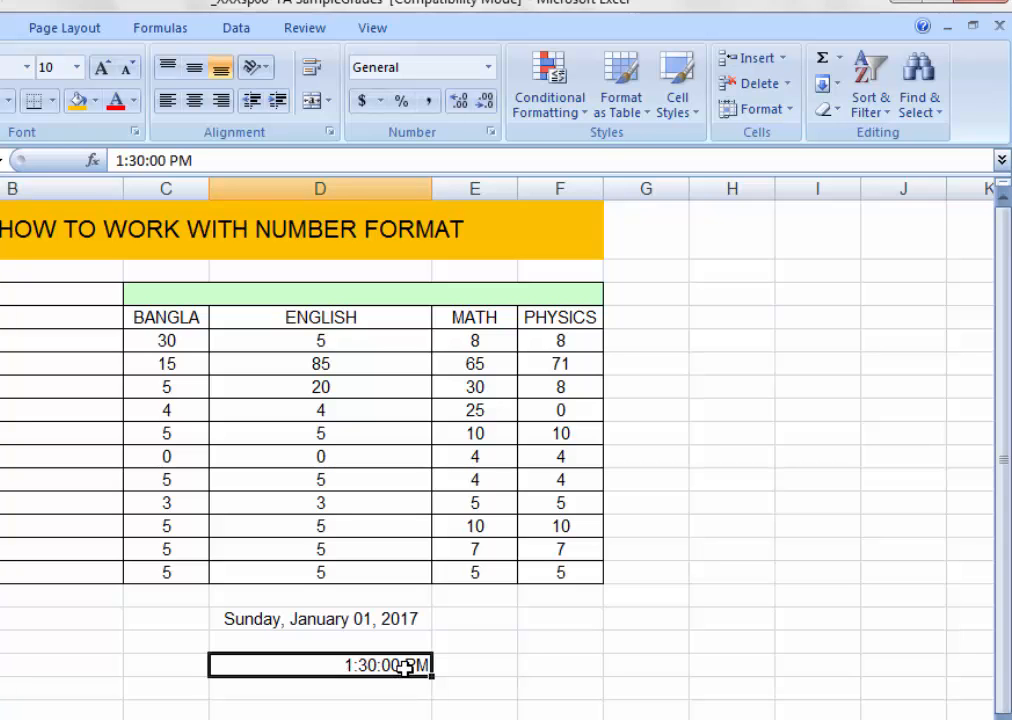
pyautogui.click(490, 131)
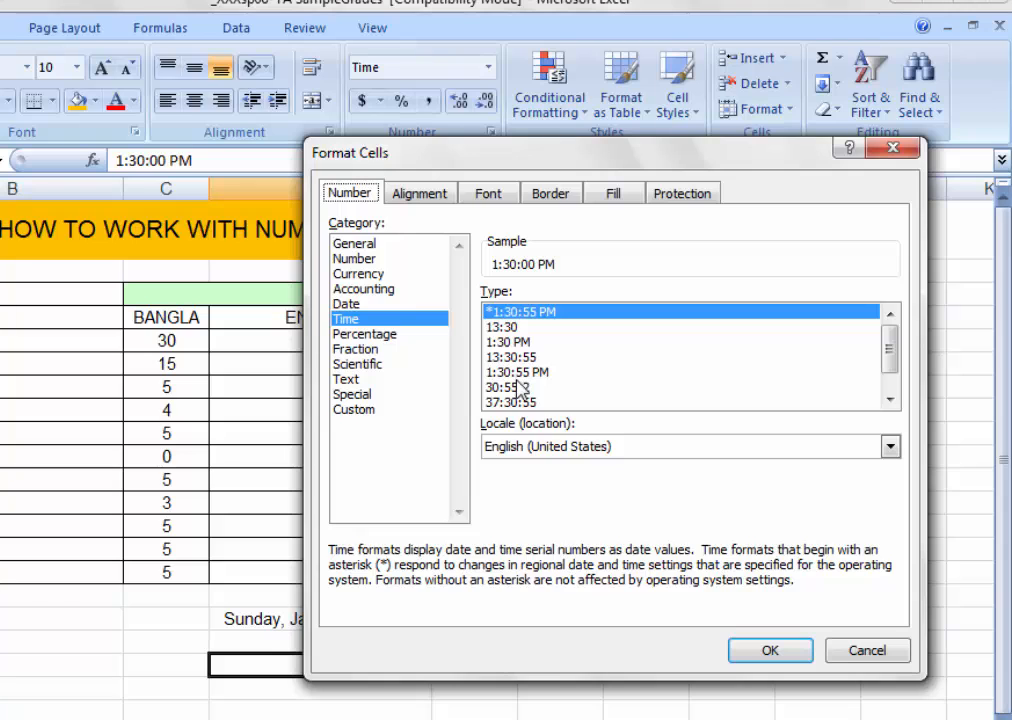
pyautogui.click(512, 343)
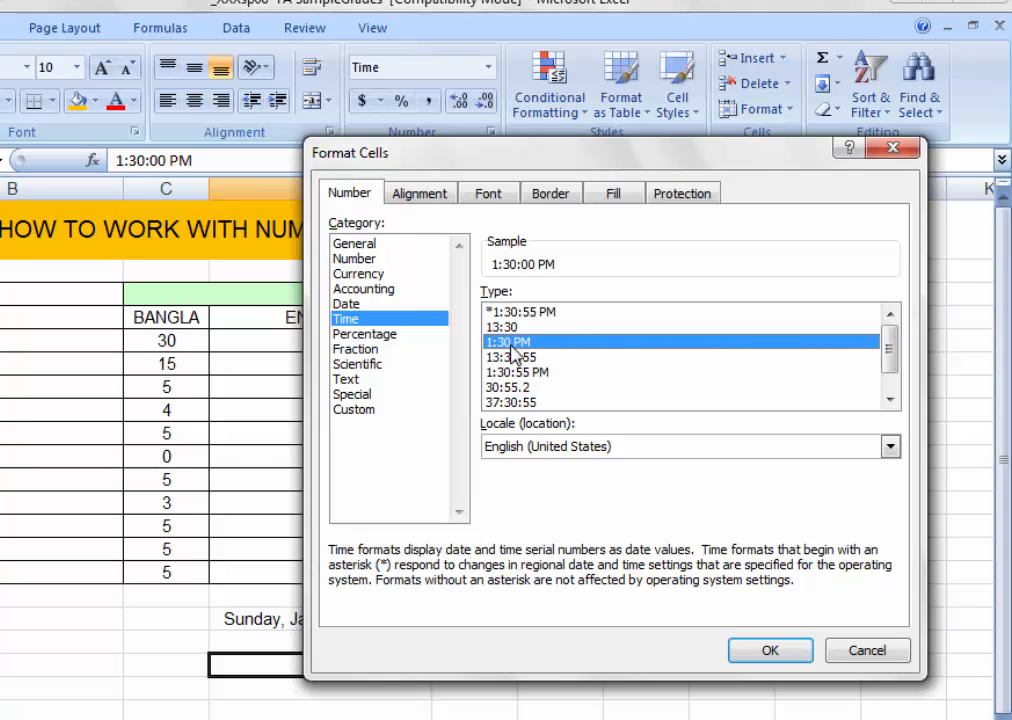
pyautogui.click(770, 652)
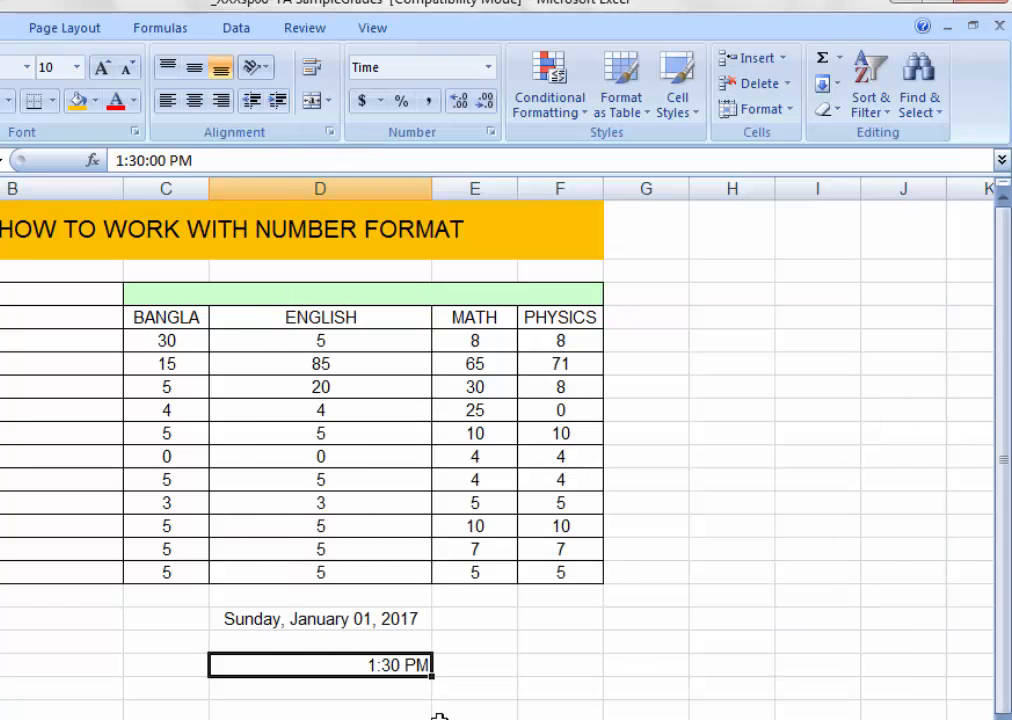
# Set the time type of cell D19 to the 24-hour format 13:30.
pyautogui.click(490, 131)
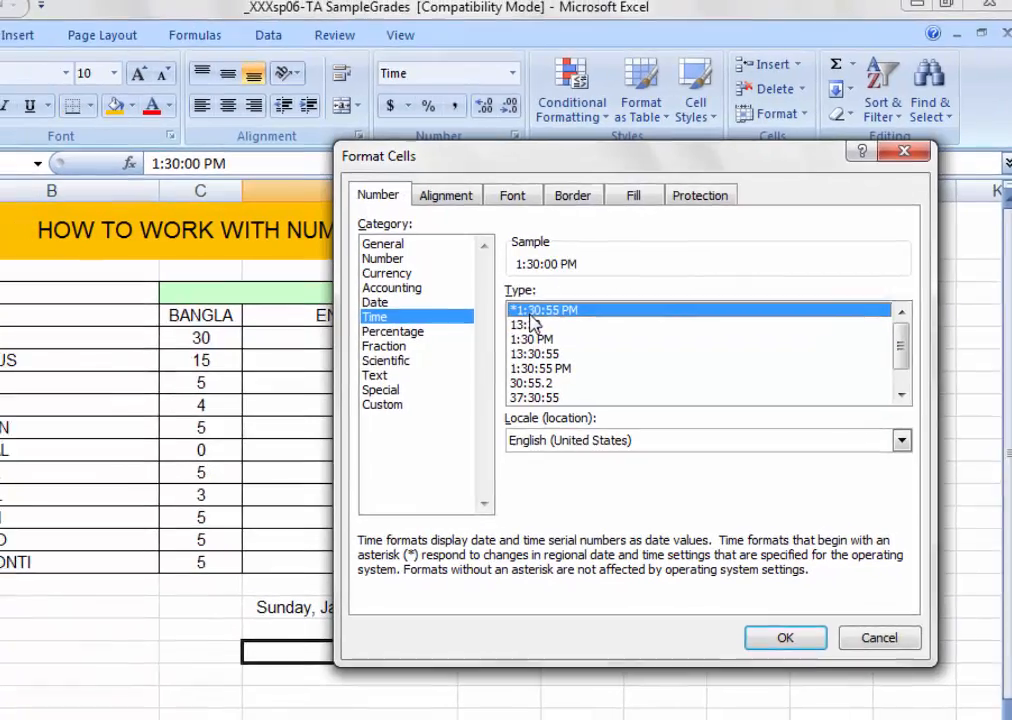
pyautogui.click(502, 327)
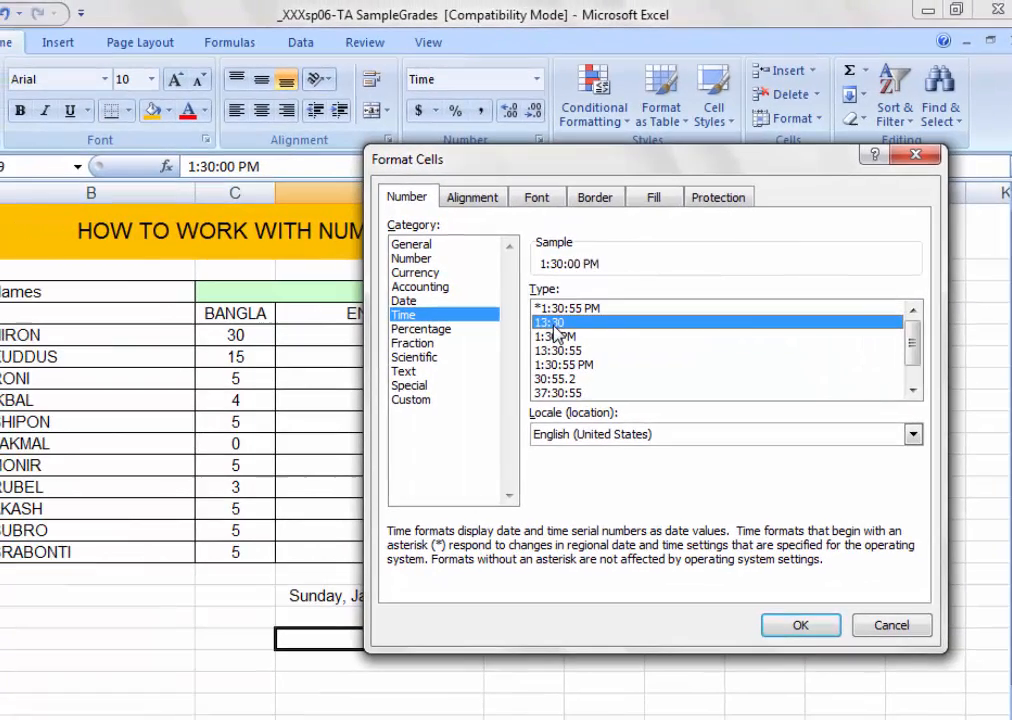
pyautogui.click(801, 625)
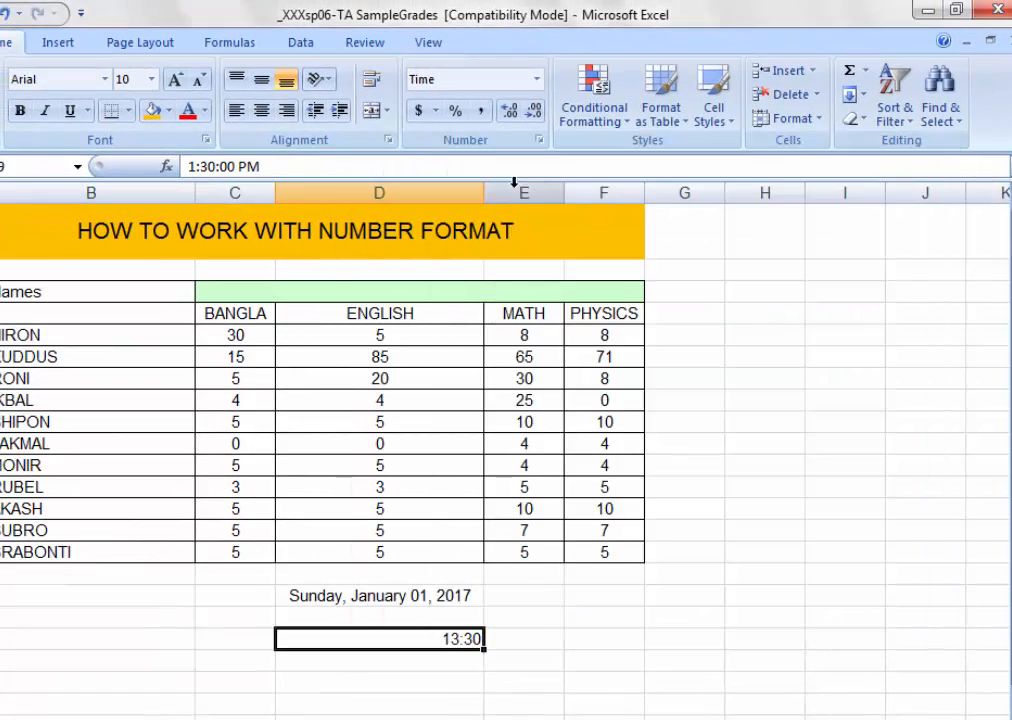
# Set the time type of cell D19 to 3/14/01 1:30 PM so a date precedes the time.
pyautogui.click(540, 140)
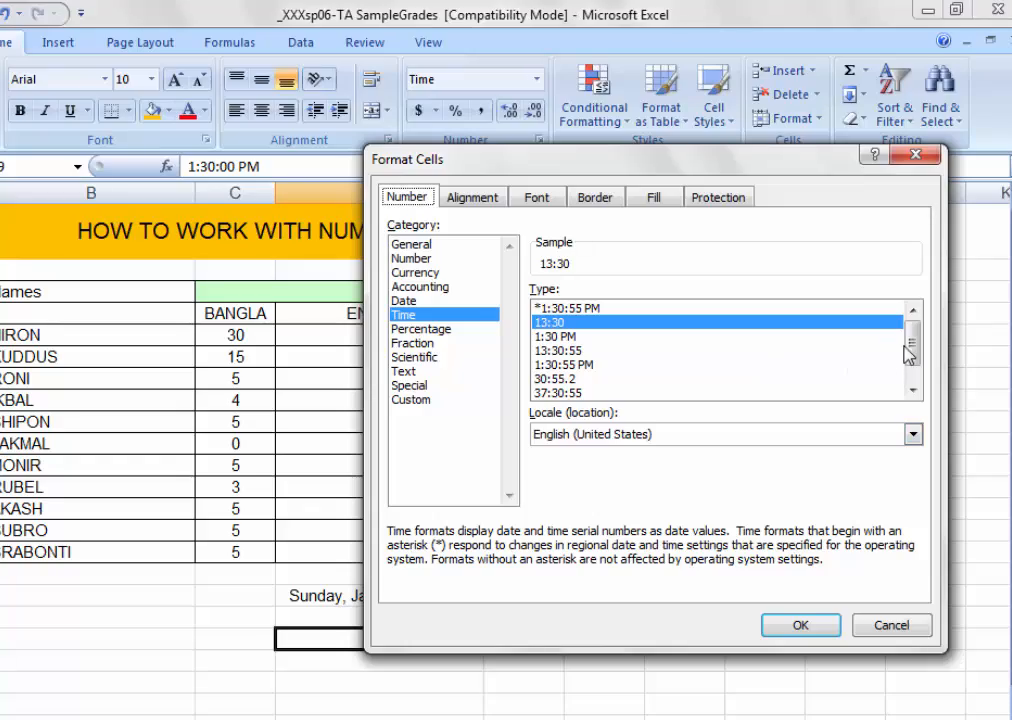
pyautogui.click(912, 389)
pyautogui.click(912, 389)
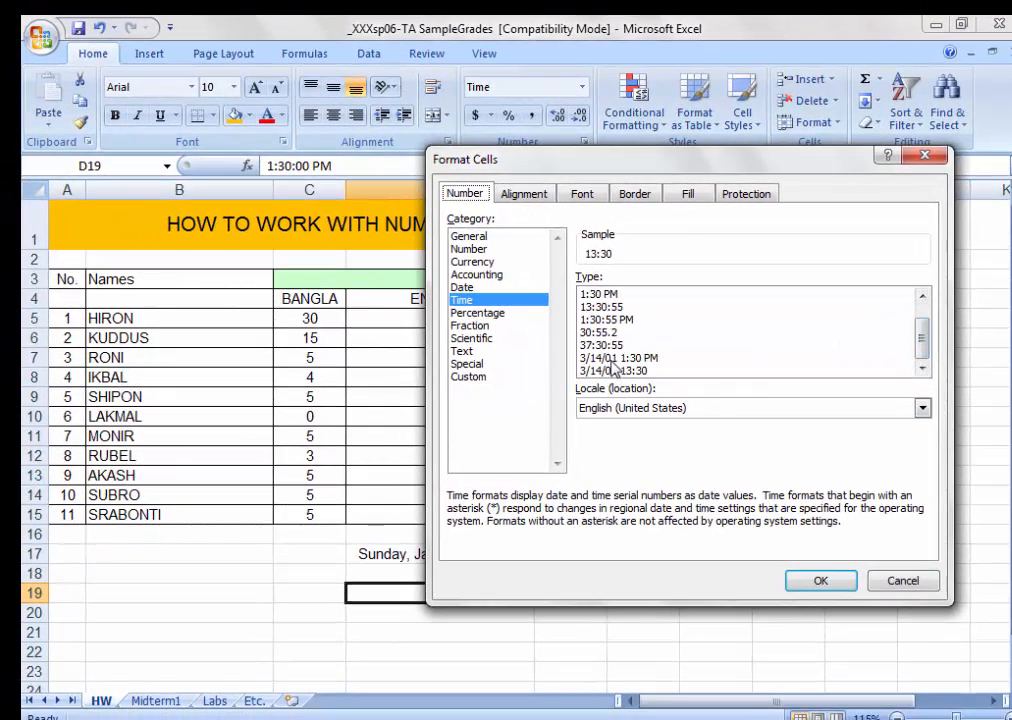
pyautogui.click(612, 358)
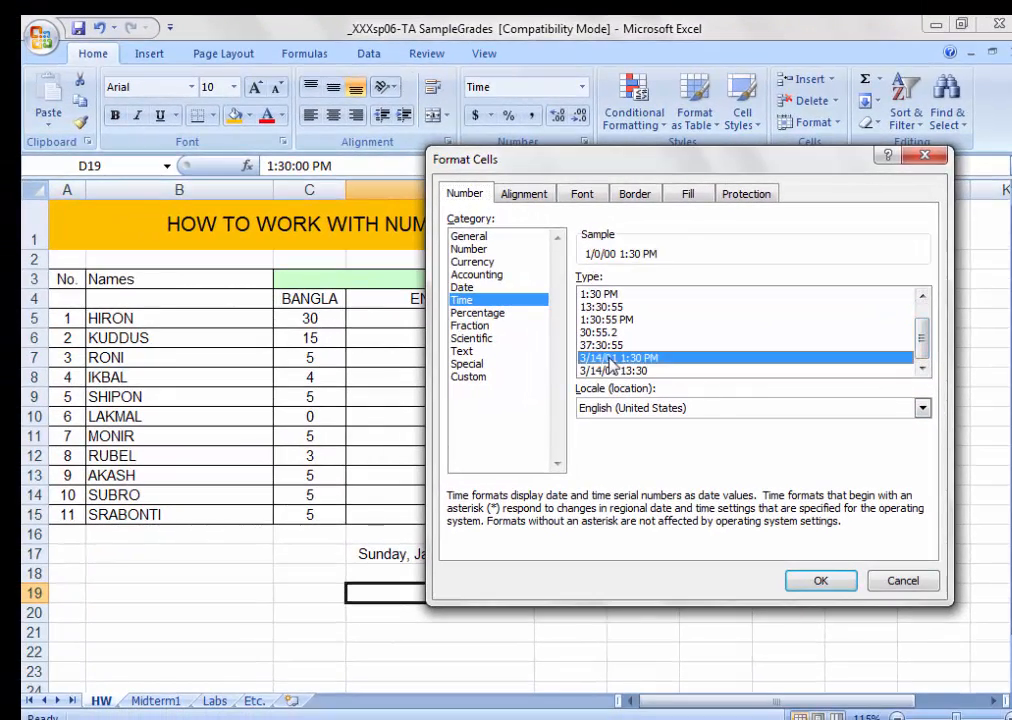
pyautogui.click(818, 583)
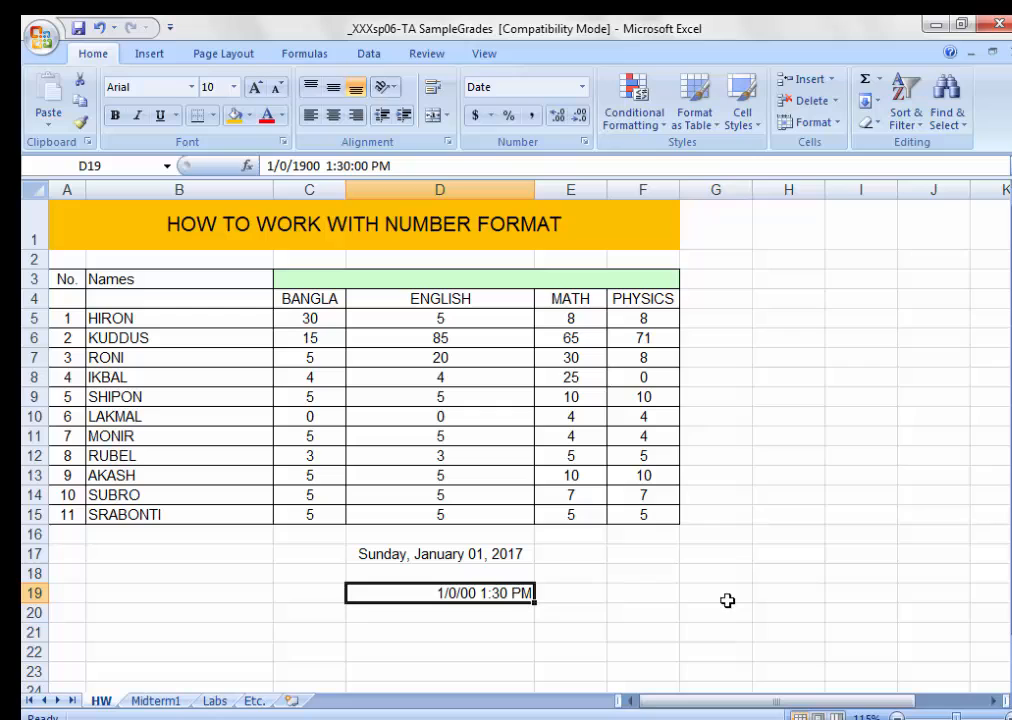
pyautogui.press('Right')
pyautogui.click(486, 599)
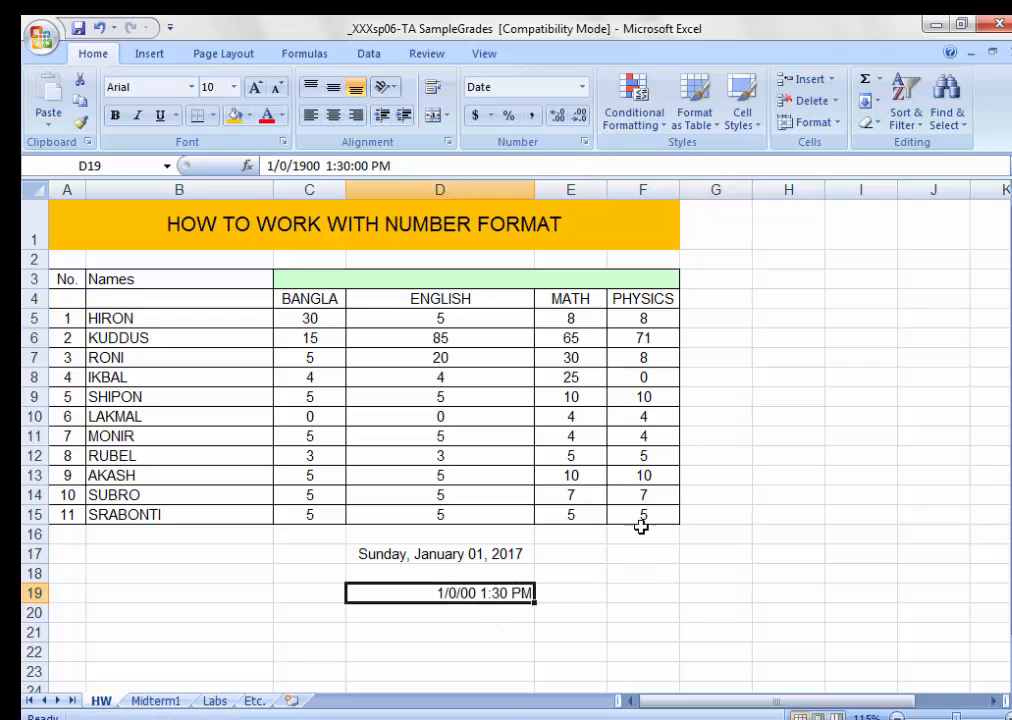
# Change cell D19 from the Date category to the Time category with the type *1:30:55 PM.
pyautogui.click(584, 142)
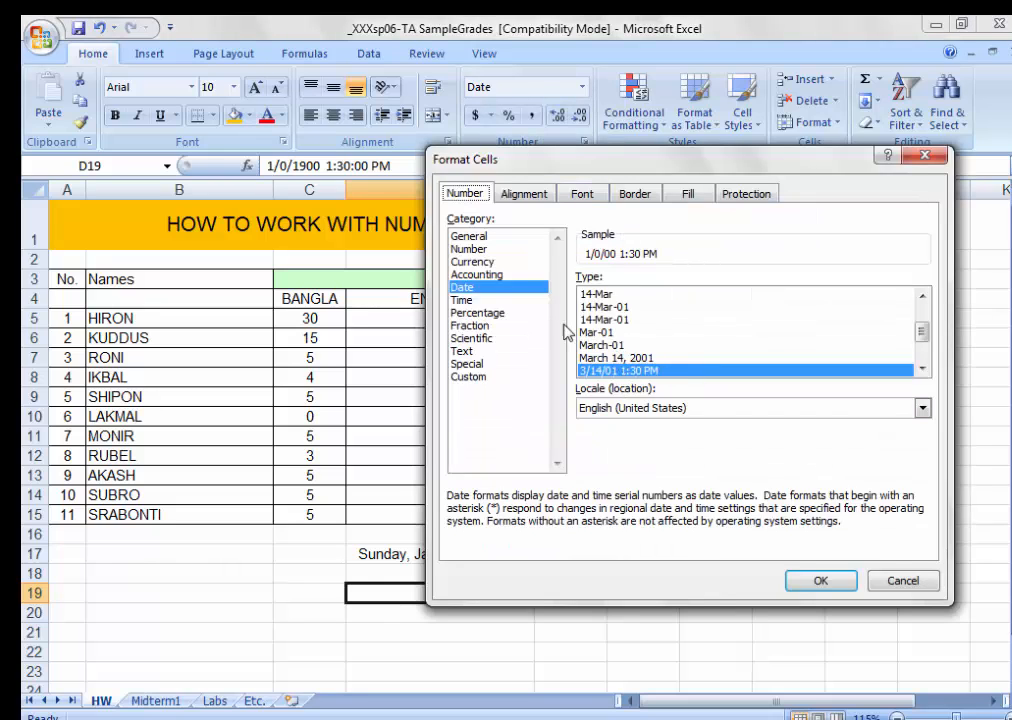
pyautogui.click(484, 299)
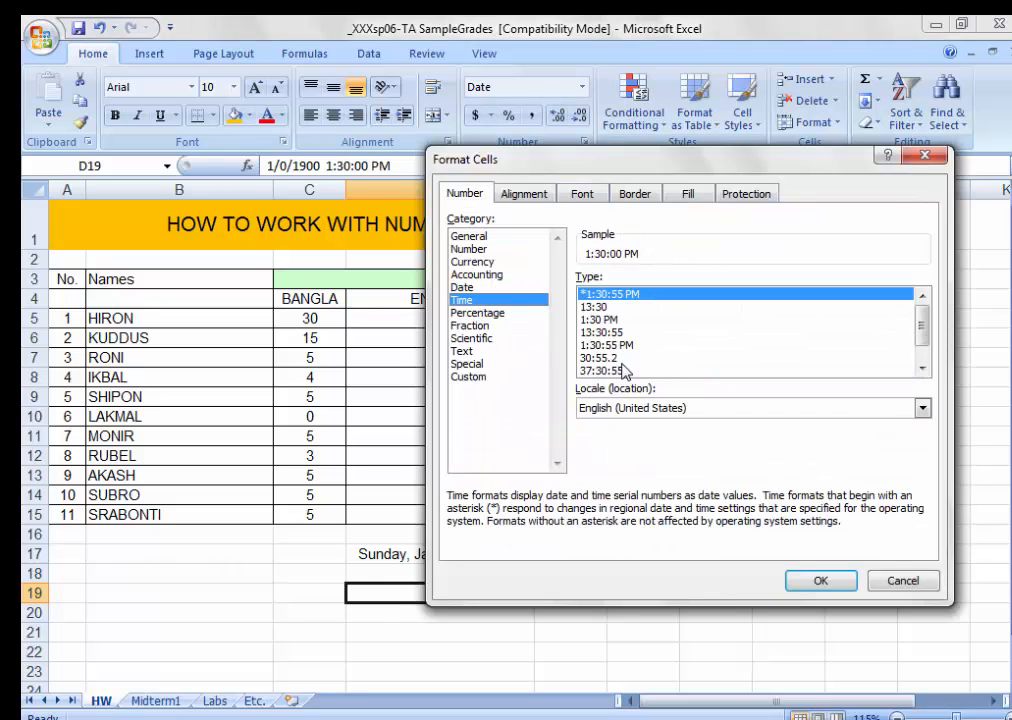
pyautogui.doubleClick(923, 368)
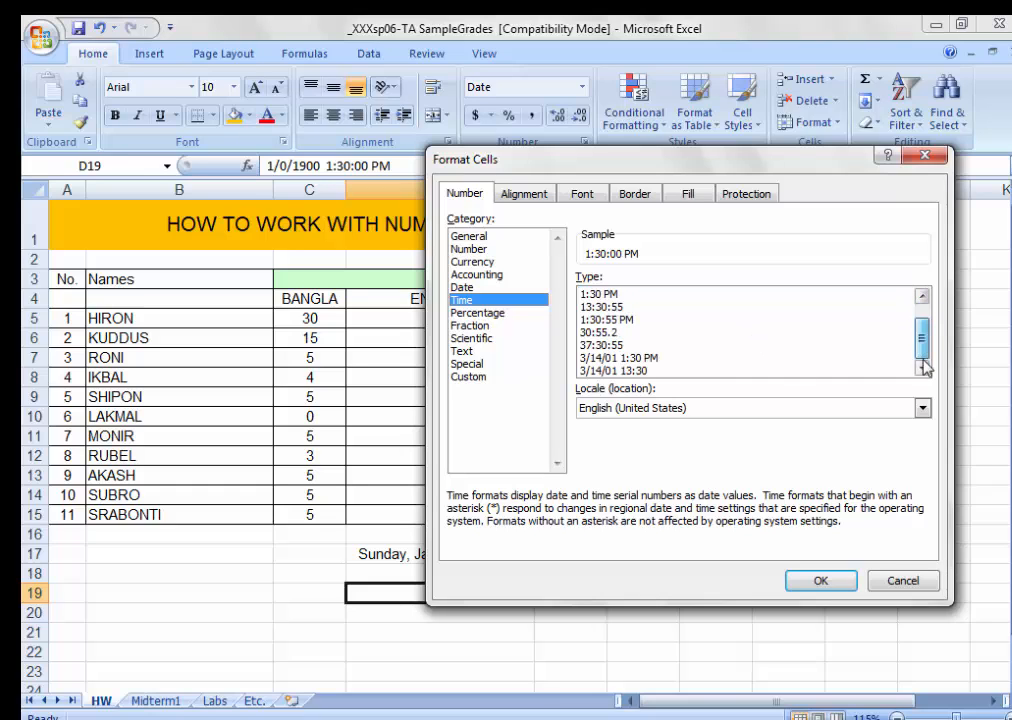
pyautogui.scroll(1, 786, 332)
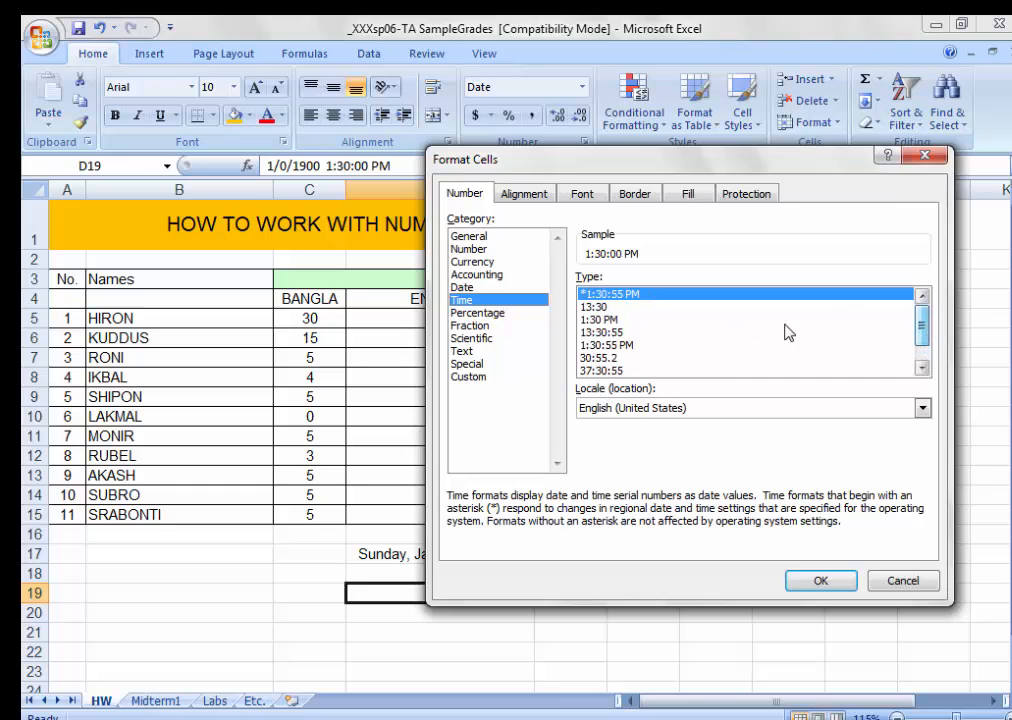
pyautogui.click(657, 307)
pyautogui.click(645, 294)
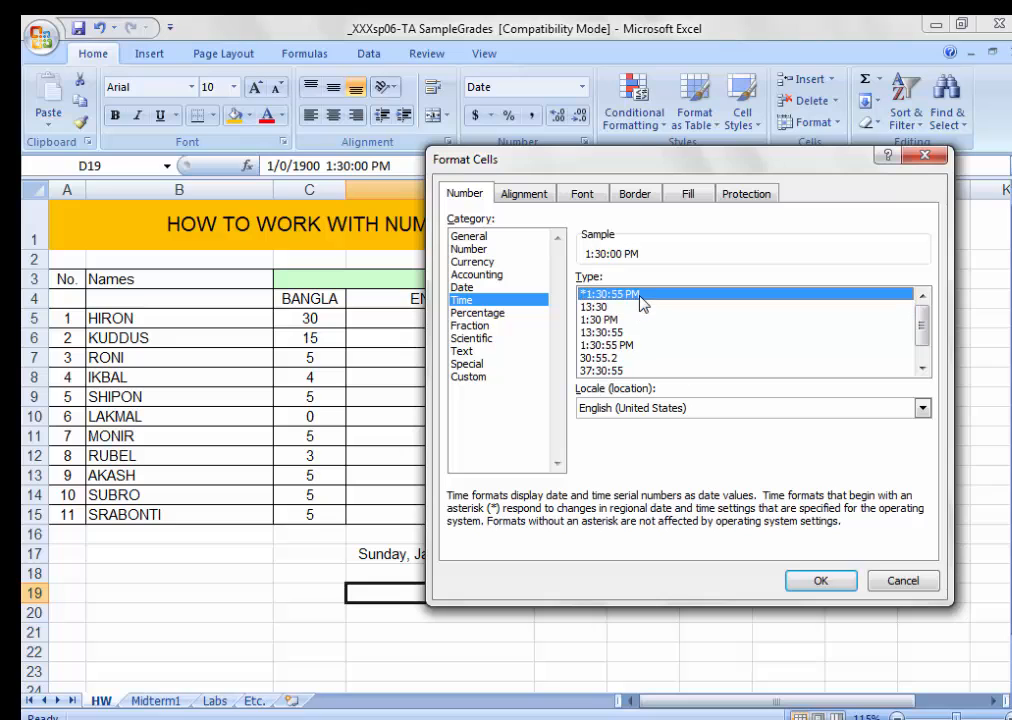
pyautogui.click(820, 581)
pyautogui.click(459, 612)
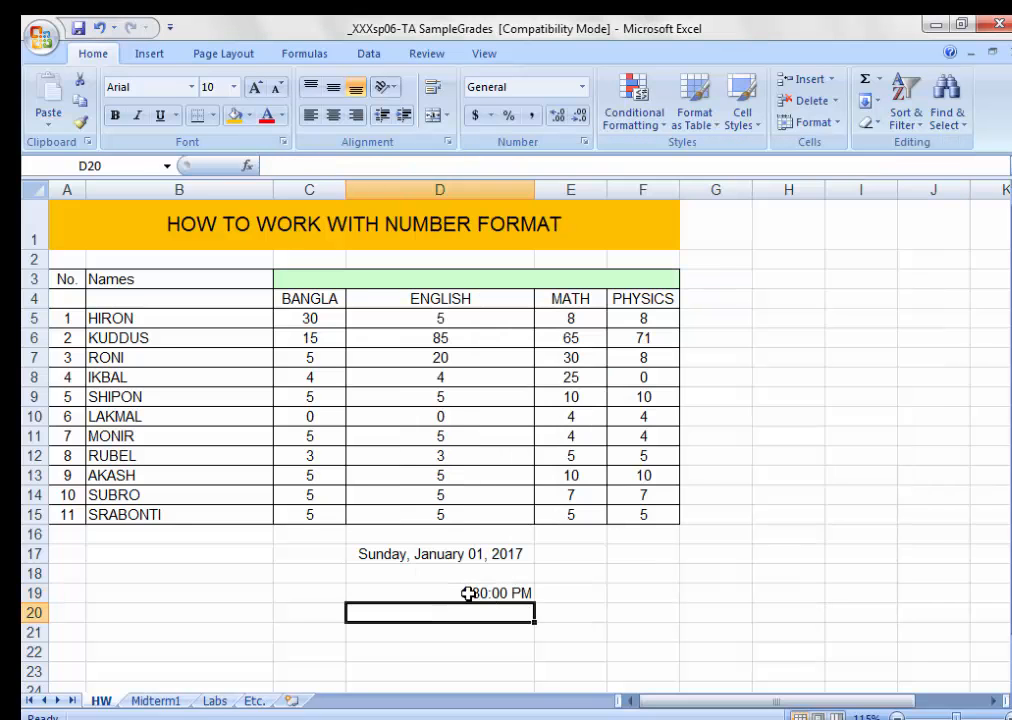
pyautogui.click(468, 594)
pyautogui.click(580, 88)
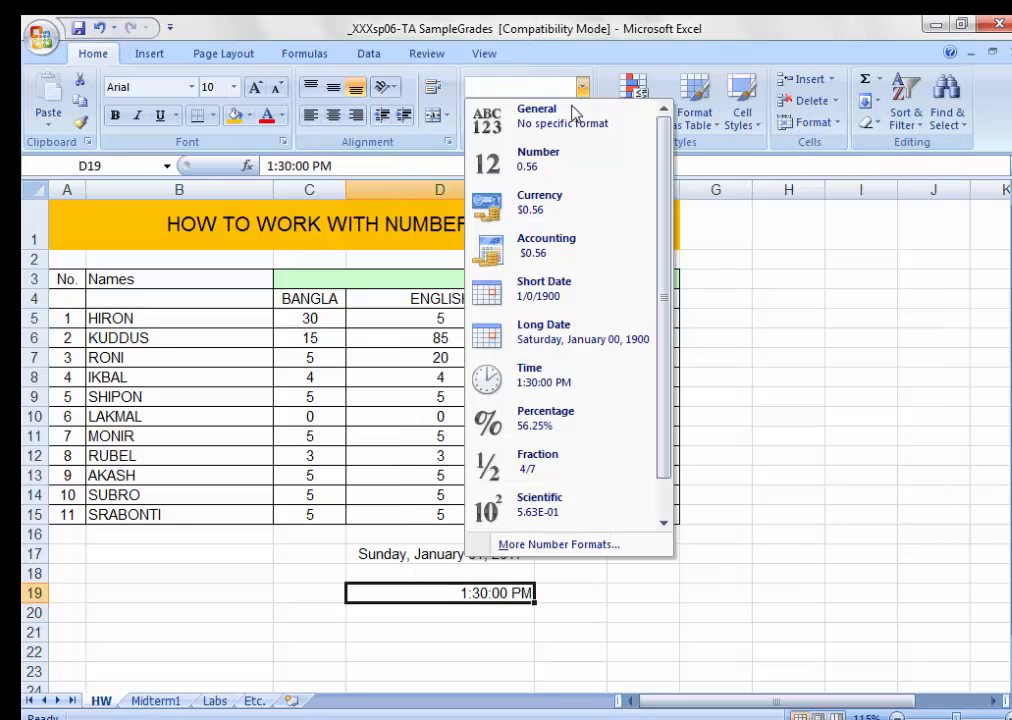
pyautogui.click(820, 465)
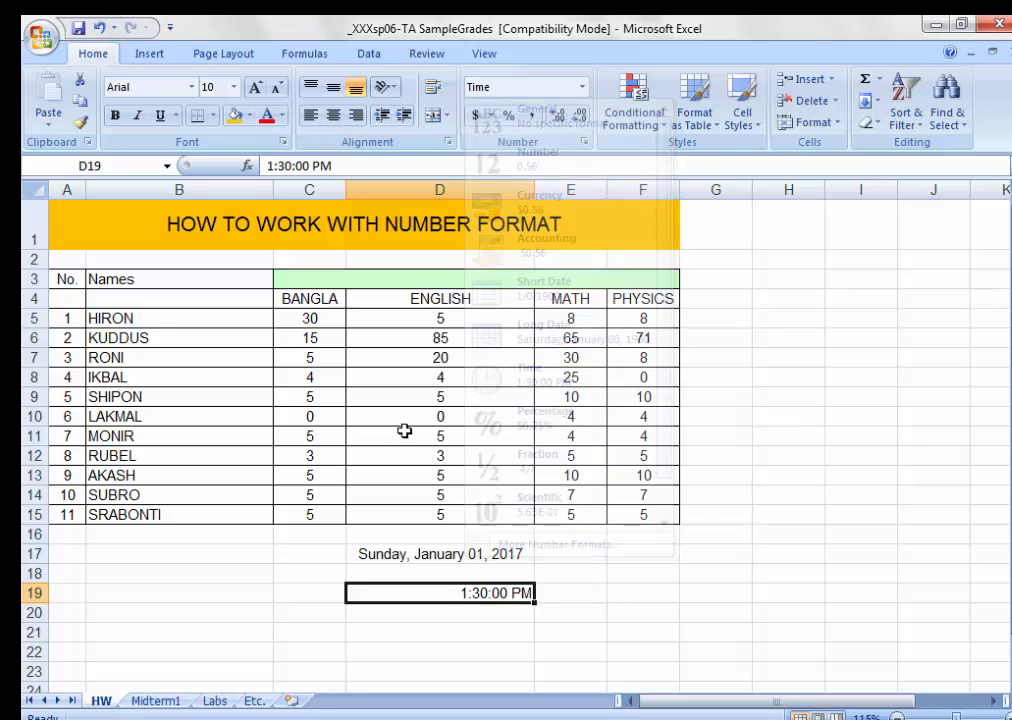
# Apply the Percentage format to cell D9 and to the range D10:D15 in the ENGLISH column.
pyautogui.click(424, 397)
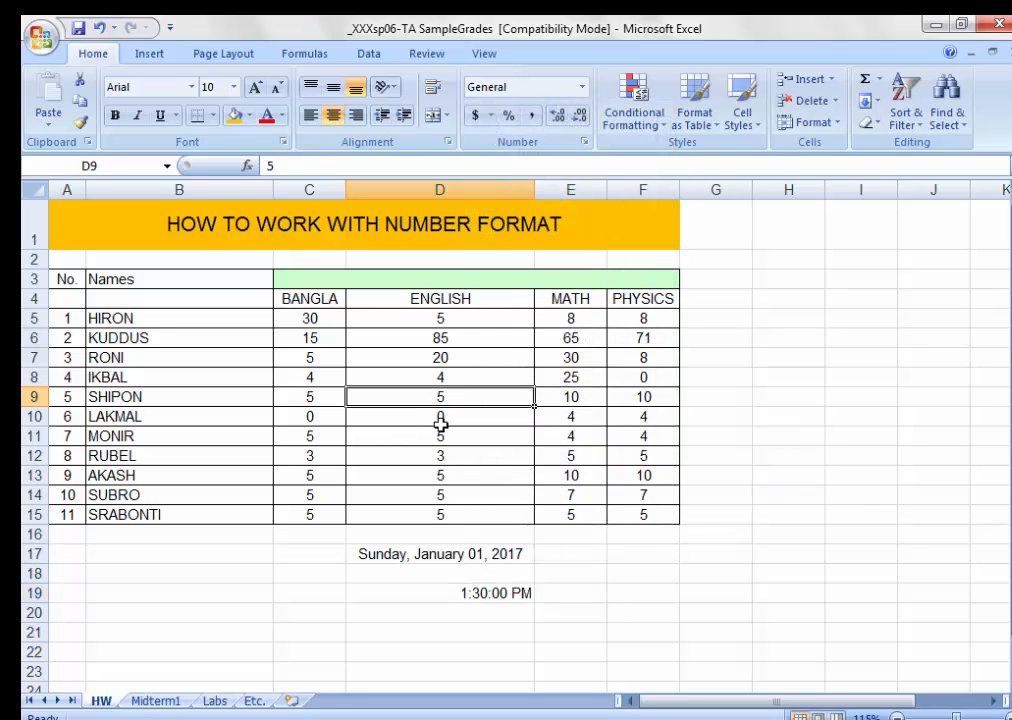
pyautogui.click(581, 88)
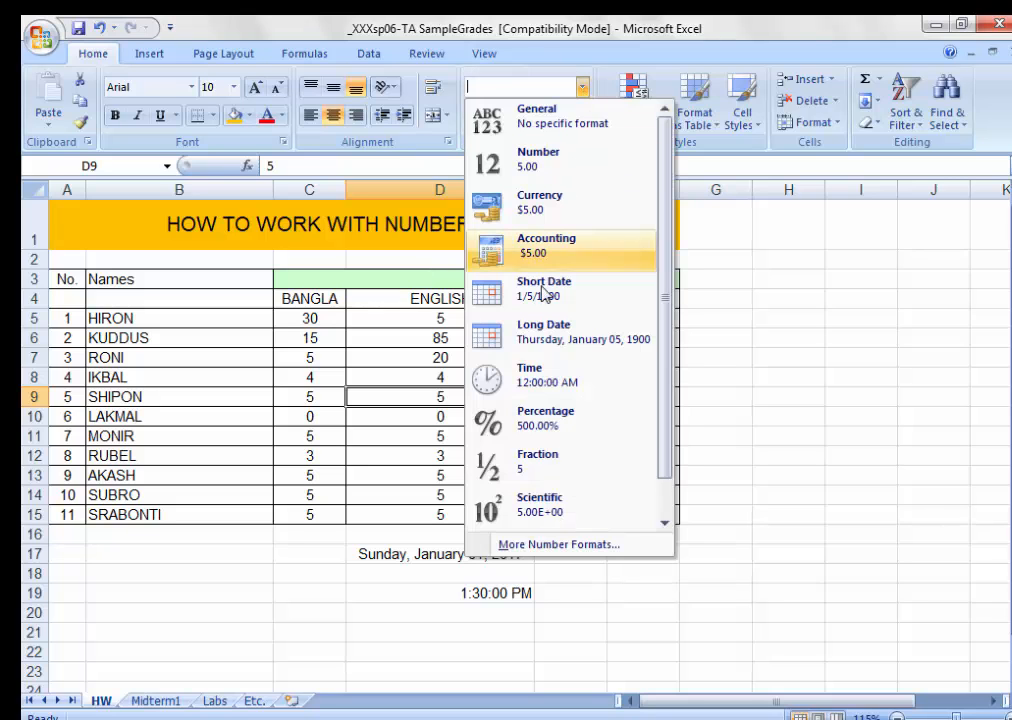
pyautogui.click(543, 430)
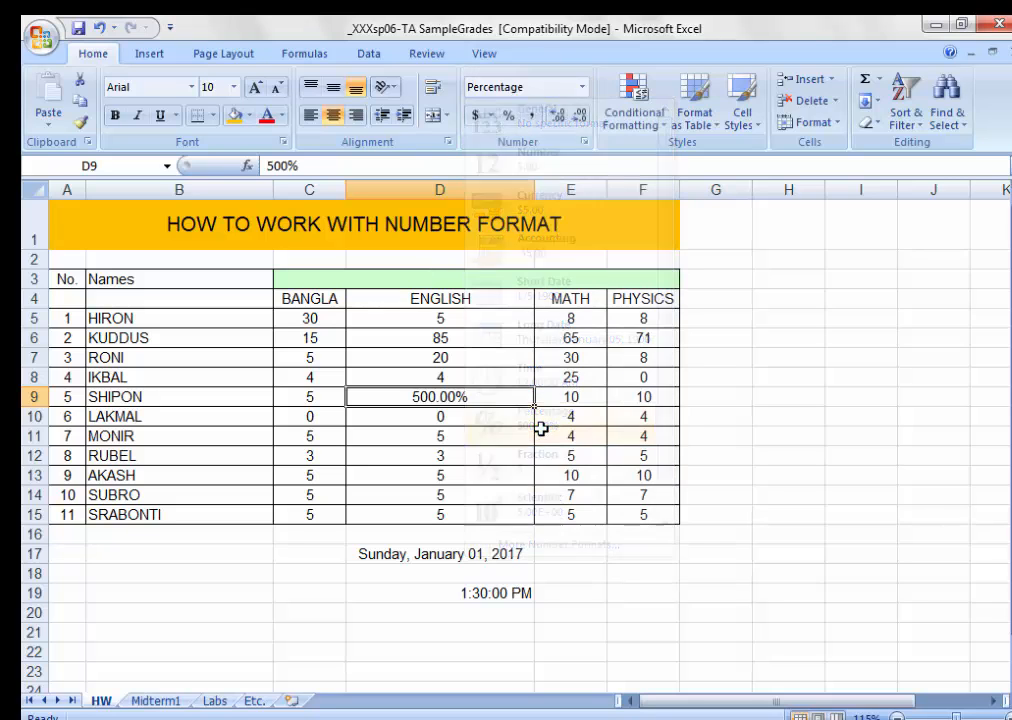
pyautogui.click(496, 420)
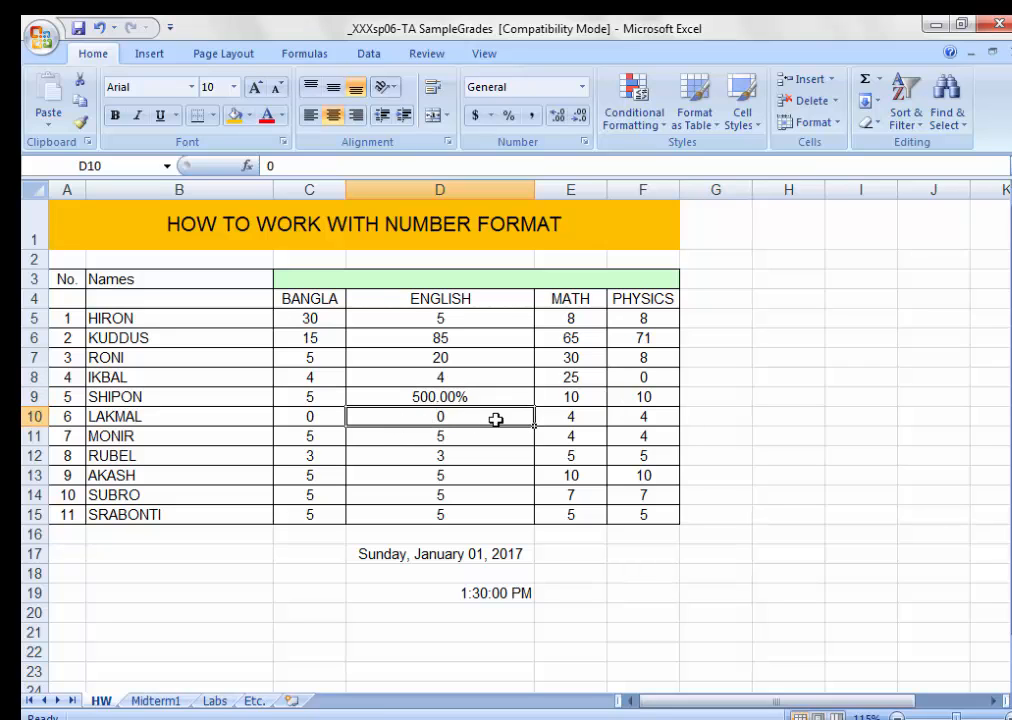
pyautogui.moveTo(459, 439); pyautogui.dragTo(465, 518)
pyautogui.click(583, 87)
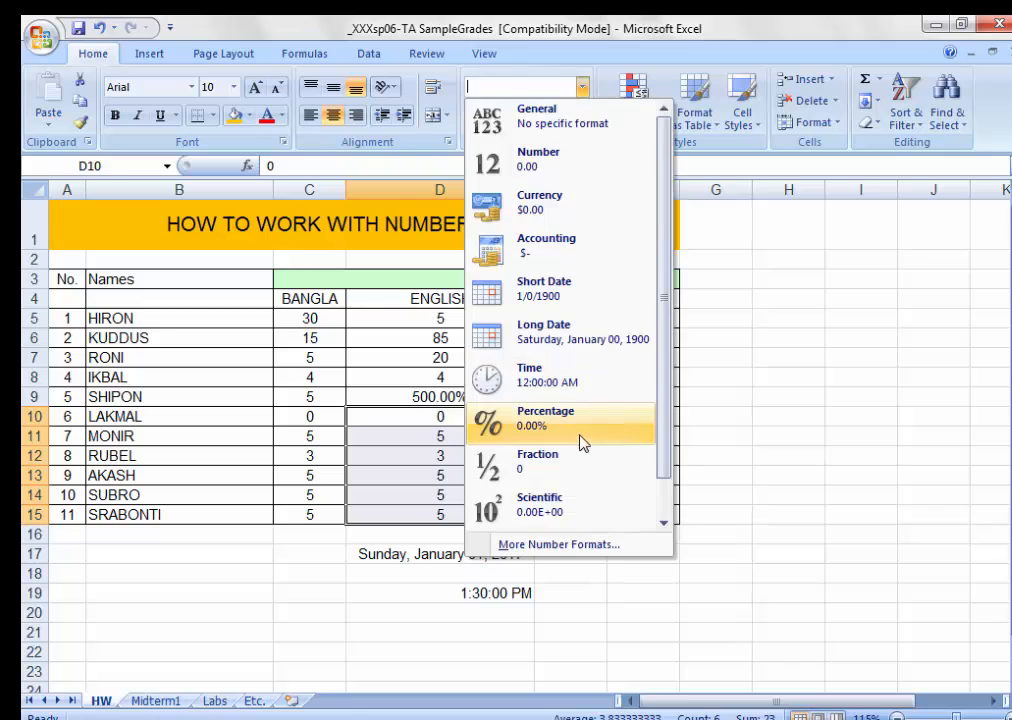
pyautogui.click(575, 428)
pyautogui.click(468, 476)
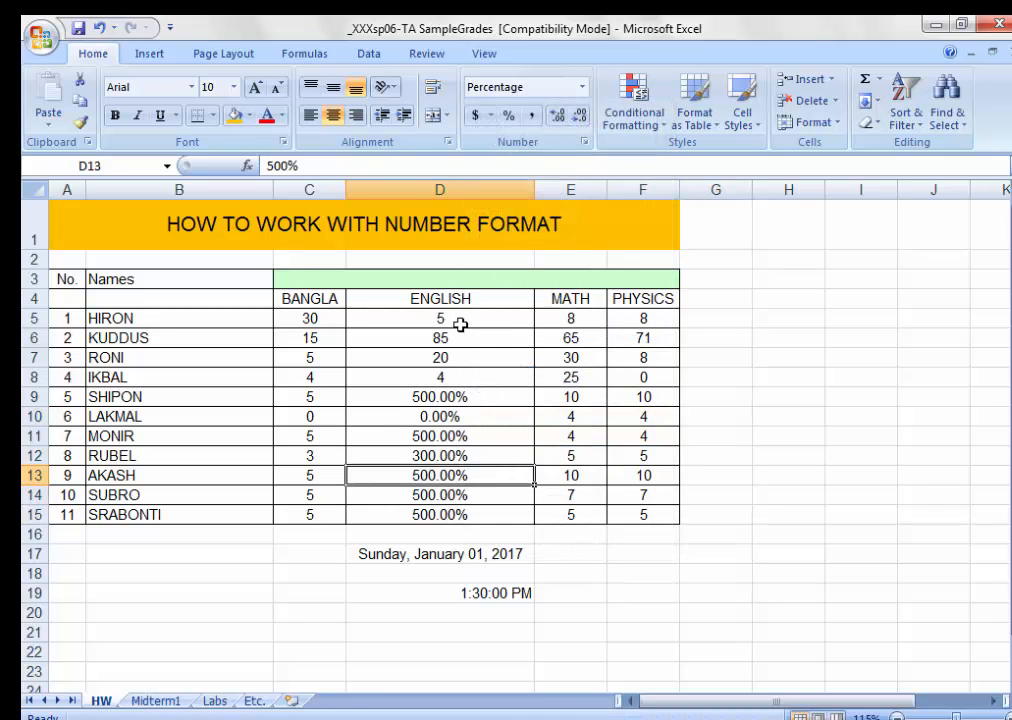
# Set the percentage format of cell D13 to 0 decimal places.
pyautogui.click(584, 141)
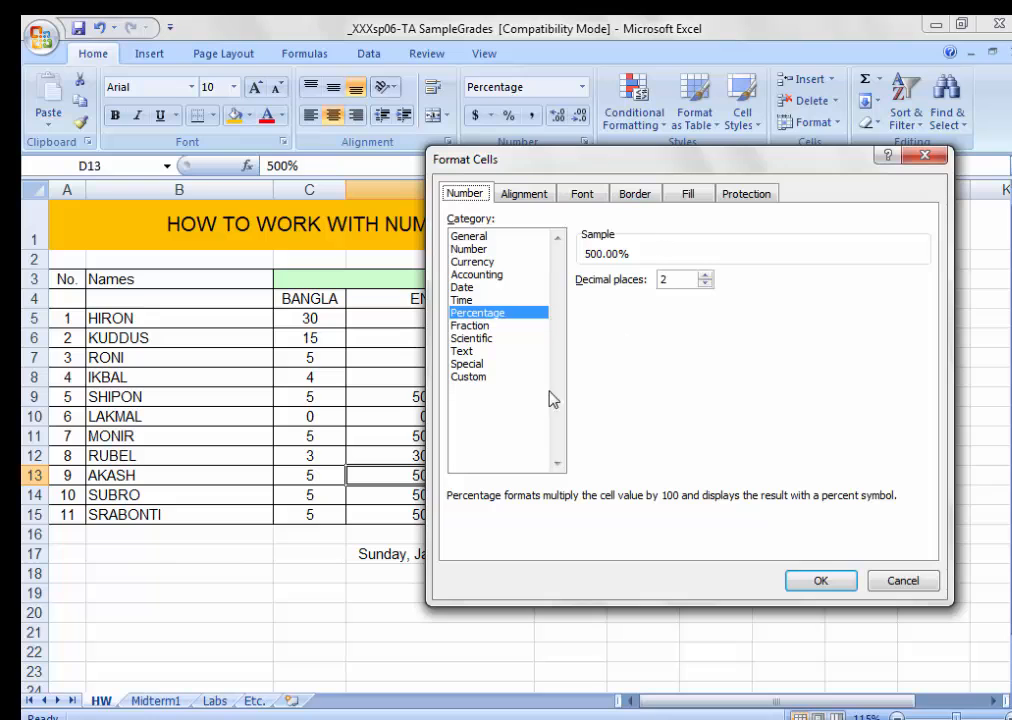
pyautogui.moveTo(560, 160); pyautogui.dragTo(726, 150)
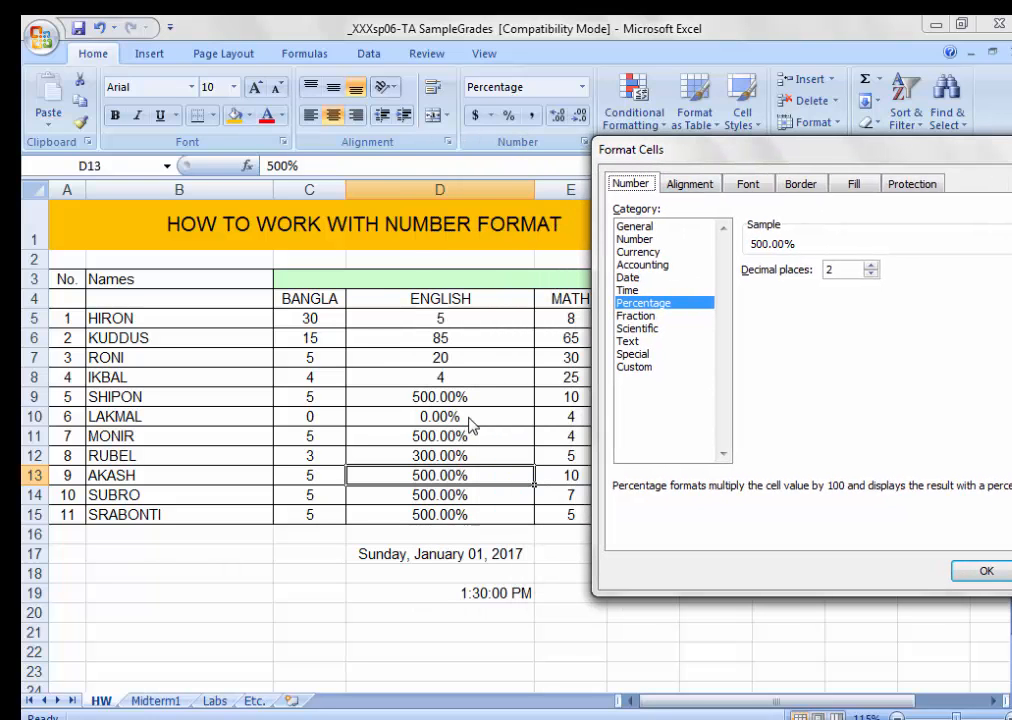
pyautogui.click(871, 274)
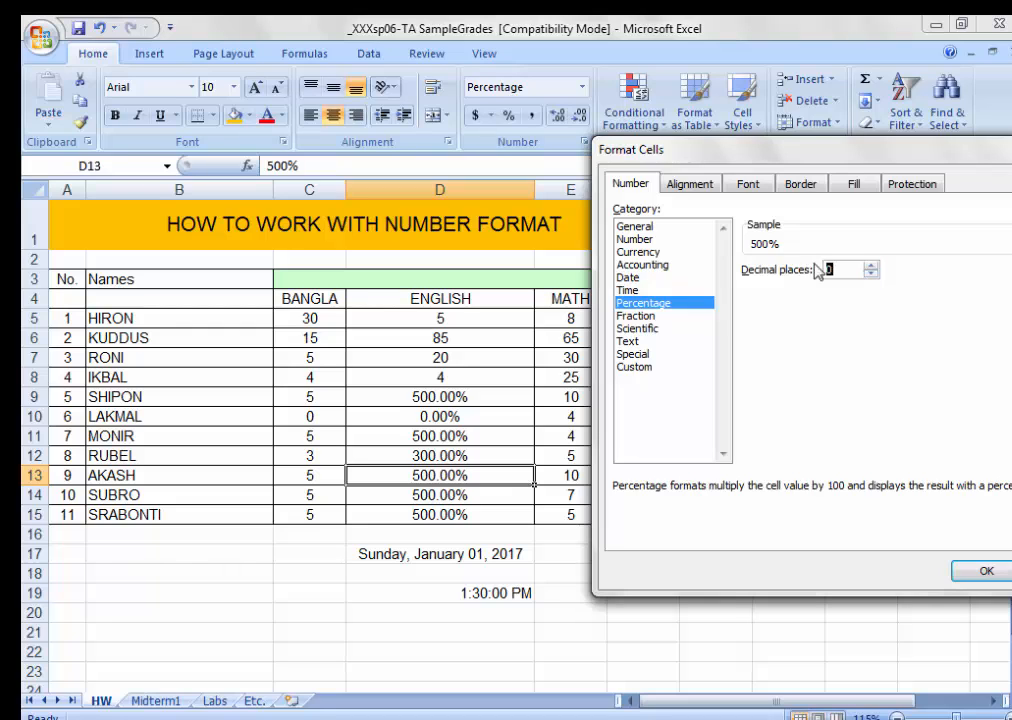
pyautogui.click(980, 572)
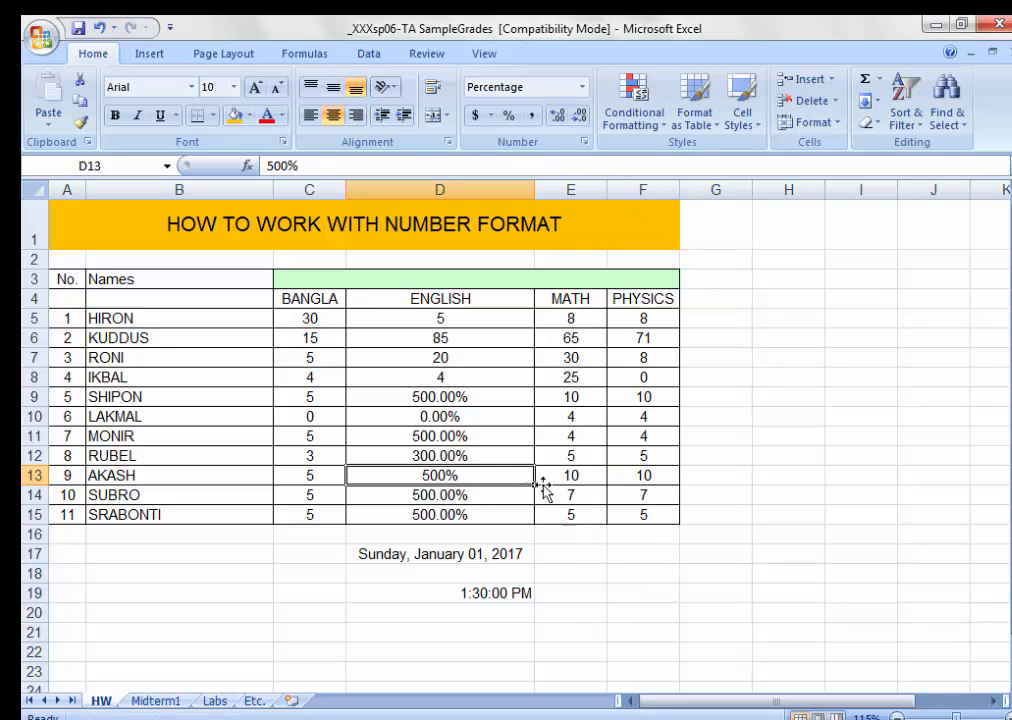
# Format all ENGLISH grades in D5:D15 as Percentage with 0 decimal places.
pyautogui.moveTo(440, 343); pyautogui.dragTo(459, 529)
pyautogui.moveTo(461, 310); pyautogui.dragTo(463, 517)
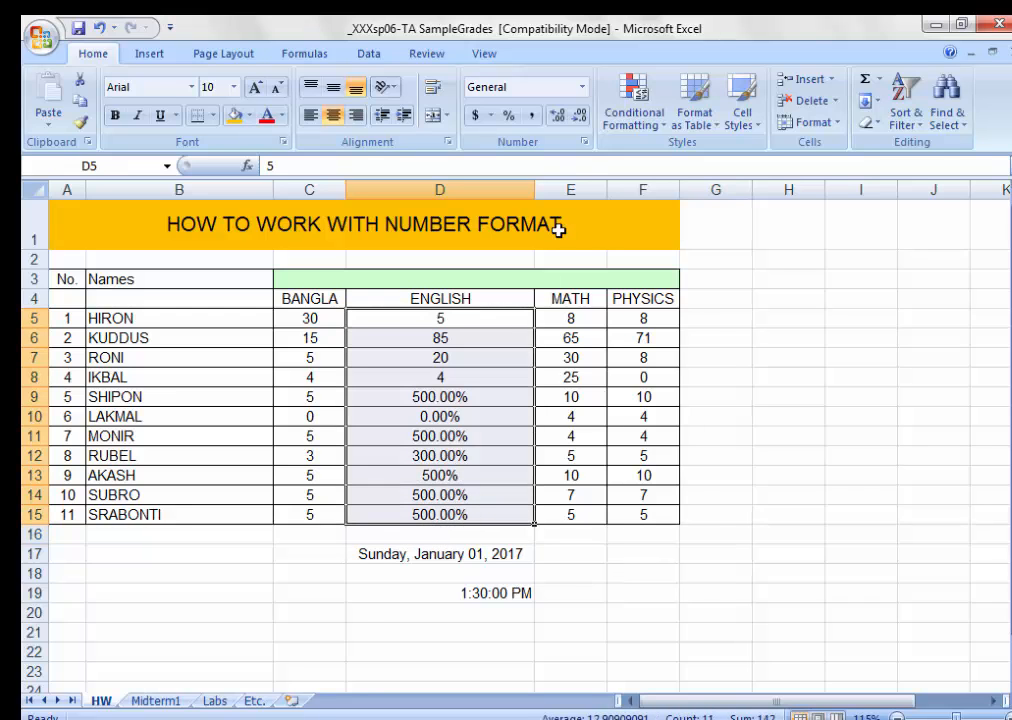
pyautogui.click(583, 142)
pyautogui.click(552, 303)
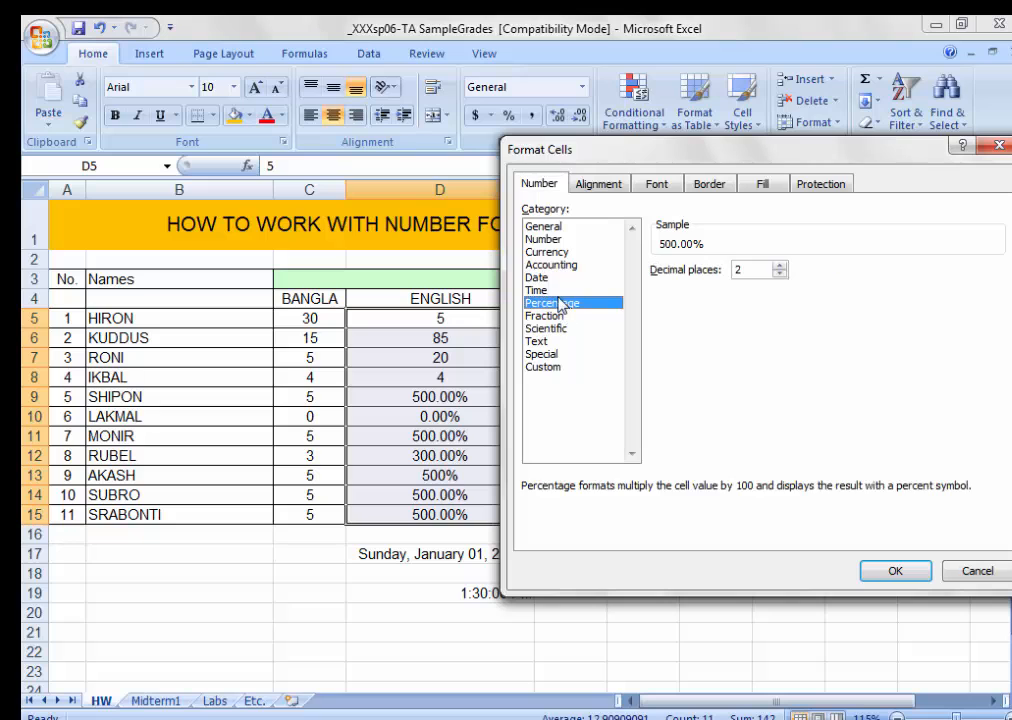
pyautogui.click(778, 274)
pyautogui.moveTo(700, 149); pyautogui.dragTo(552, 96)
pyautogui.click(720, 522)
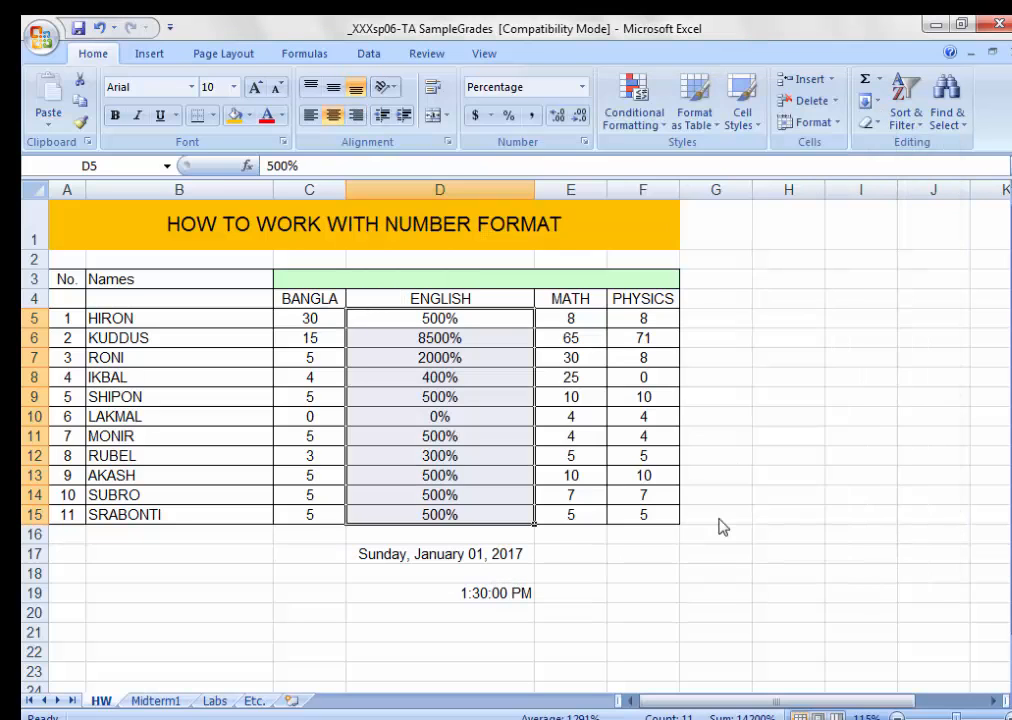
pyautogui.click(452, 495)
pyautogui.click(440, 357)
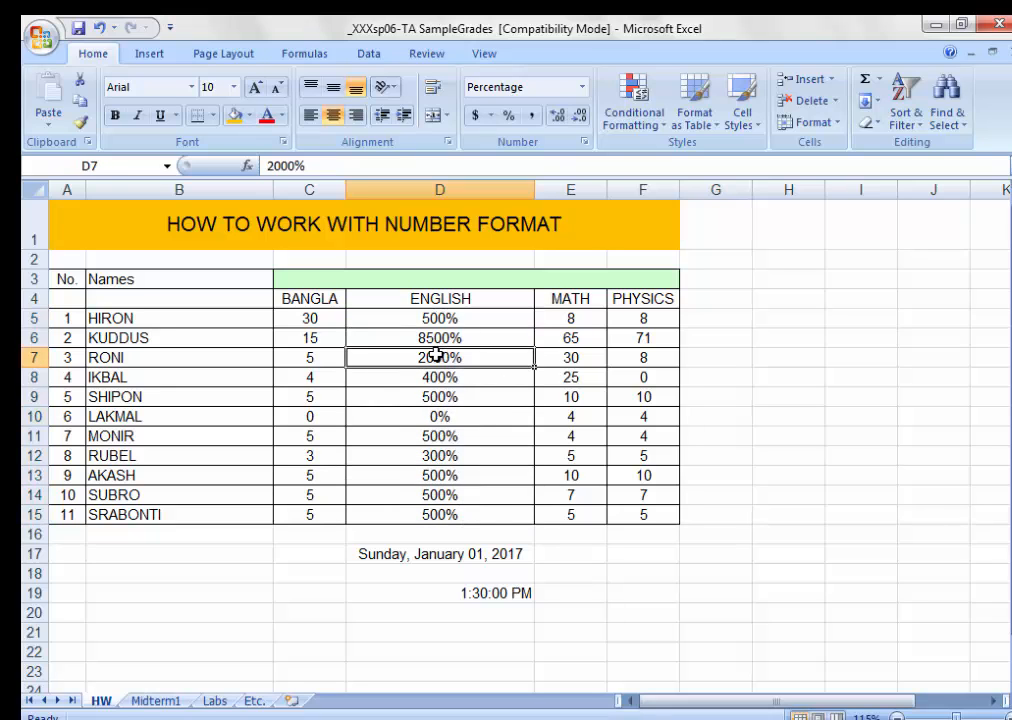
pyautogui.click(447, 475)
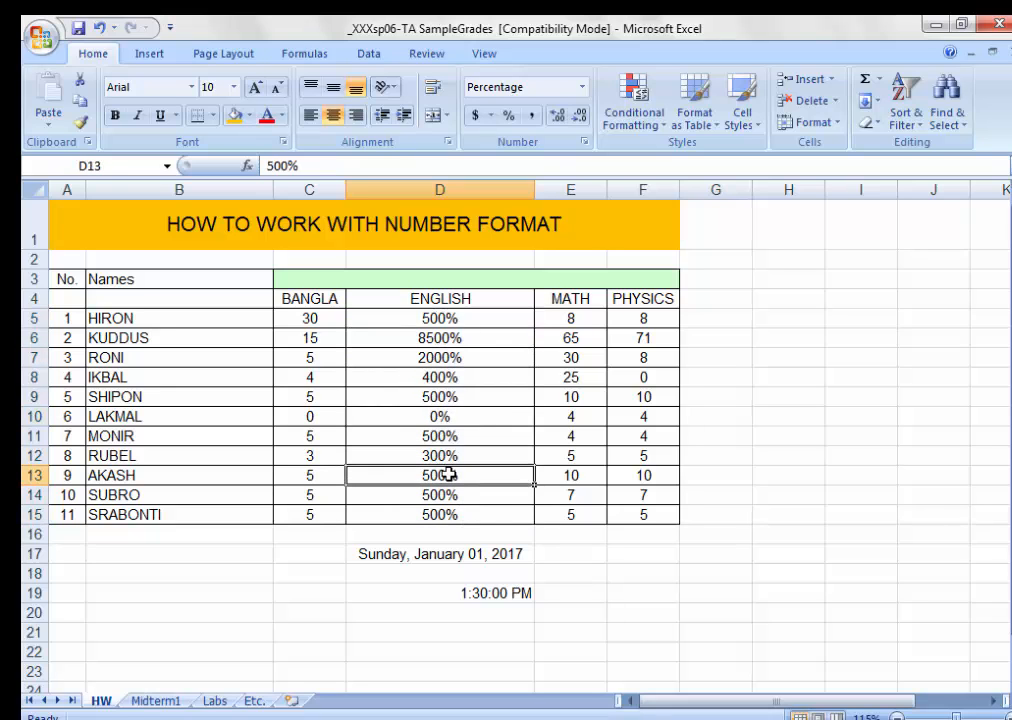
pyautogui.click(581, 87)
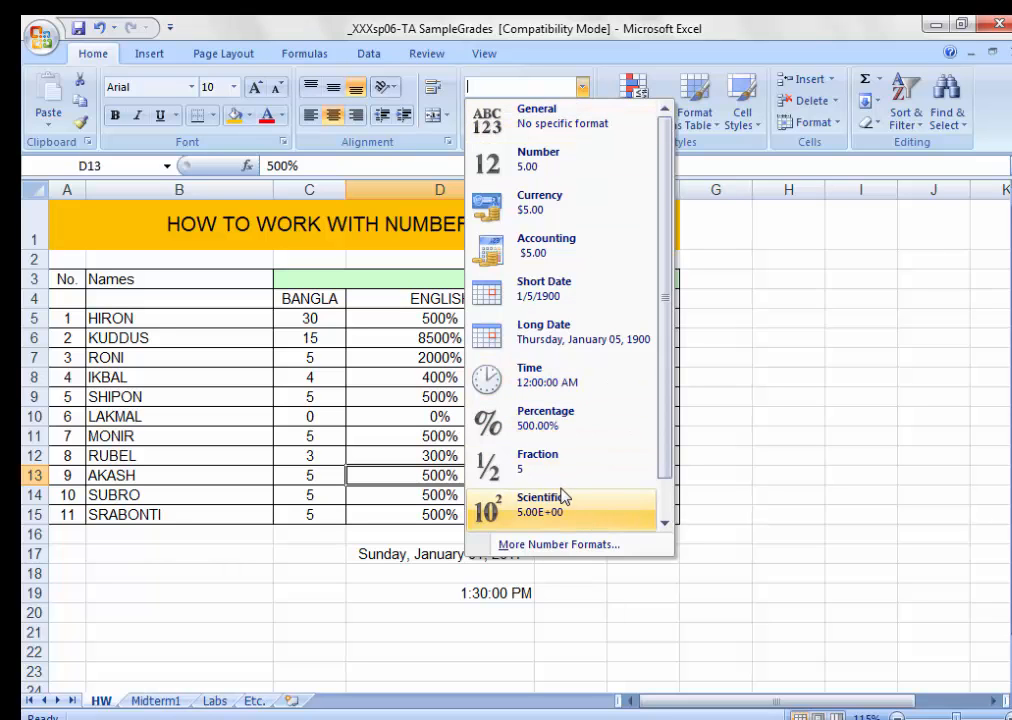
pyautogui.click(320, 443)
pyautogui.click(592, 495)
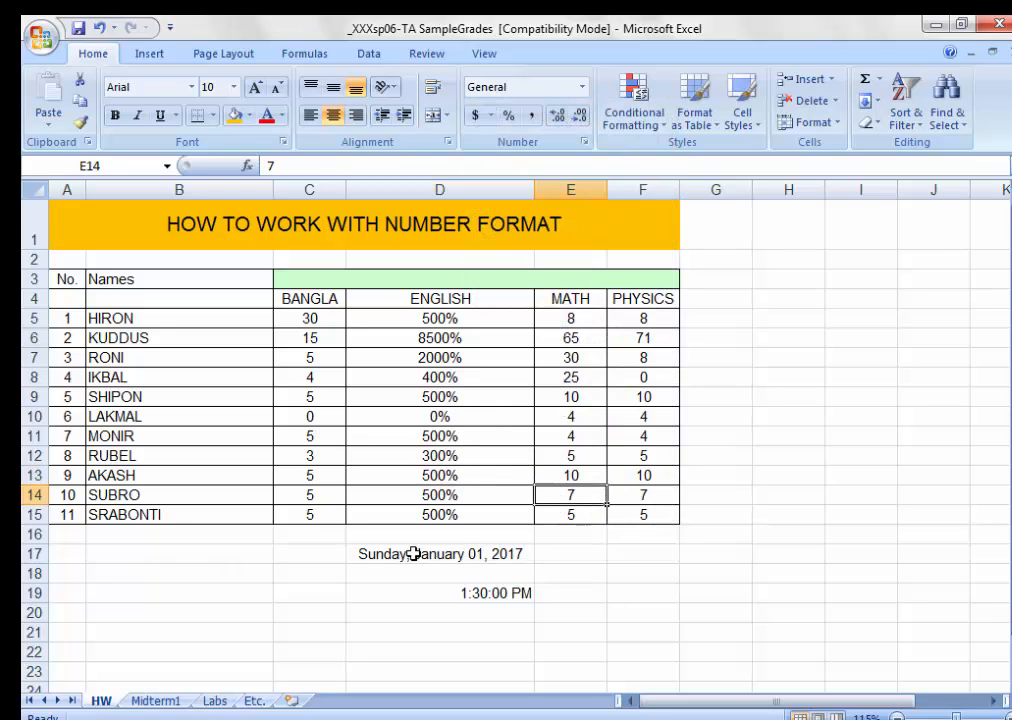
pyautogui.click(573, 376)
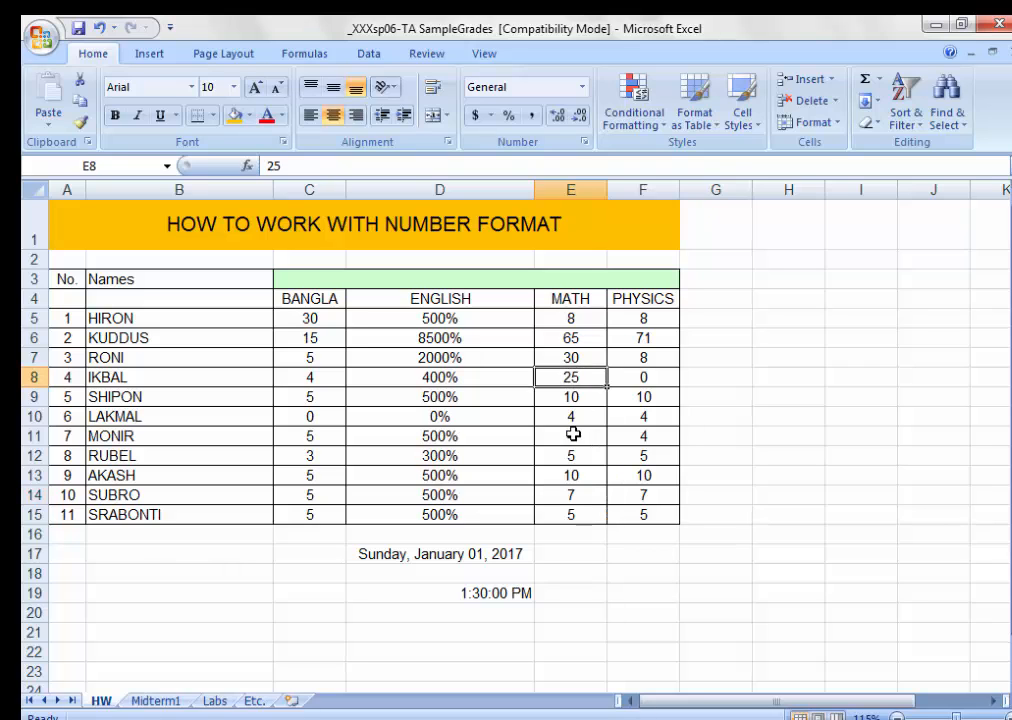
# Clear the sample date and time in C17:E20 and reset the ENGLISH grades in D5:D15 to the General format.
pyautogui.moveTo(343, 559); pyautogui.dragTo(596, 618)
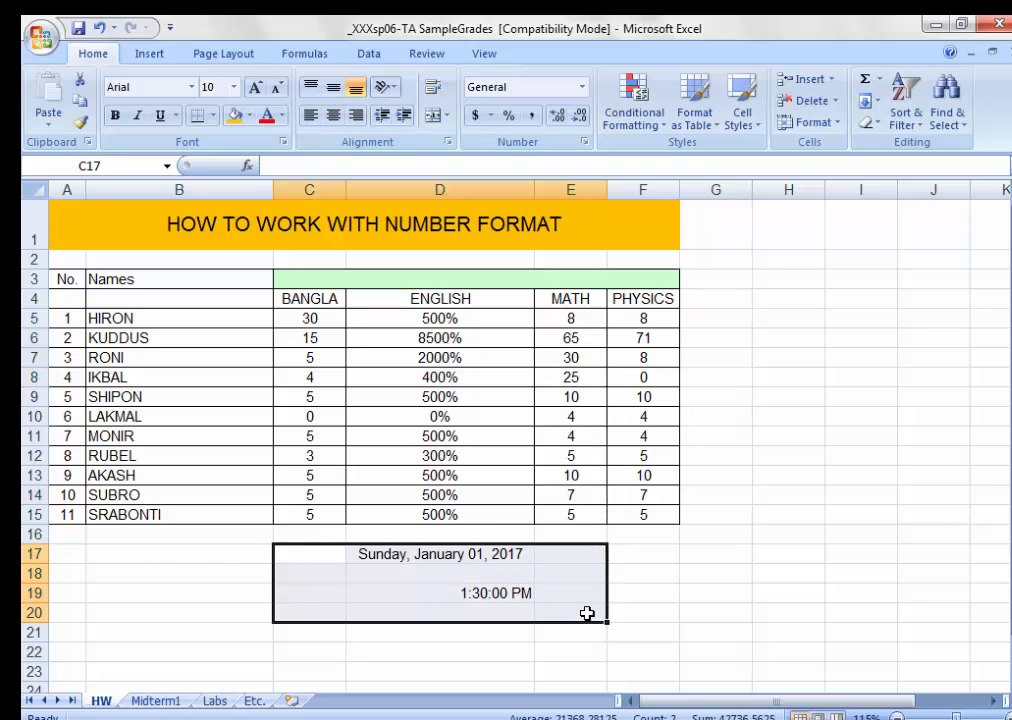
pyautogui.press('Delete')
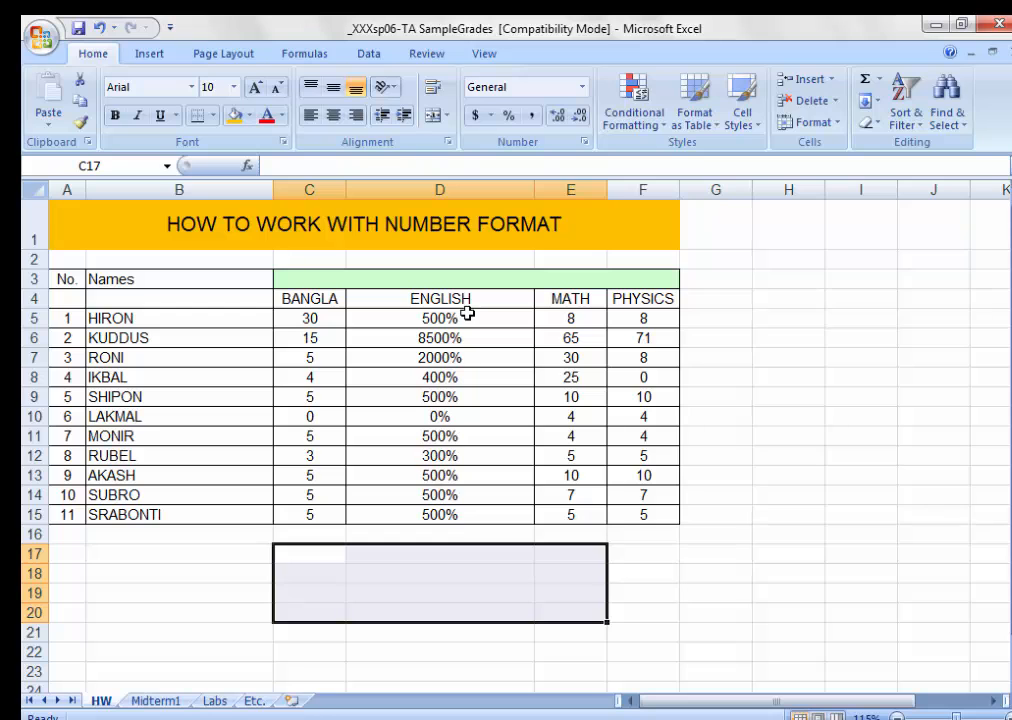
pyautogui.moveTo(467, 313); pyautogui.dragTo(468, 515)
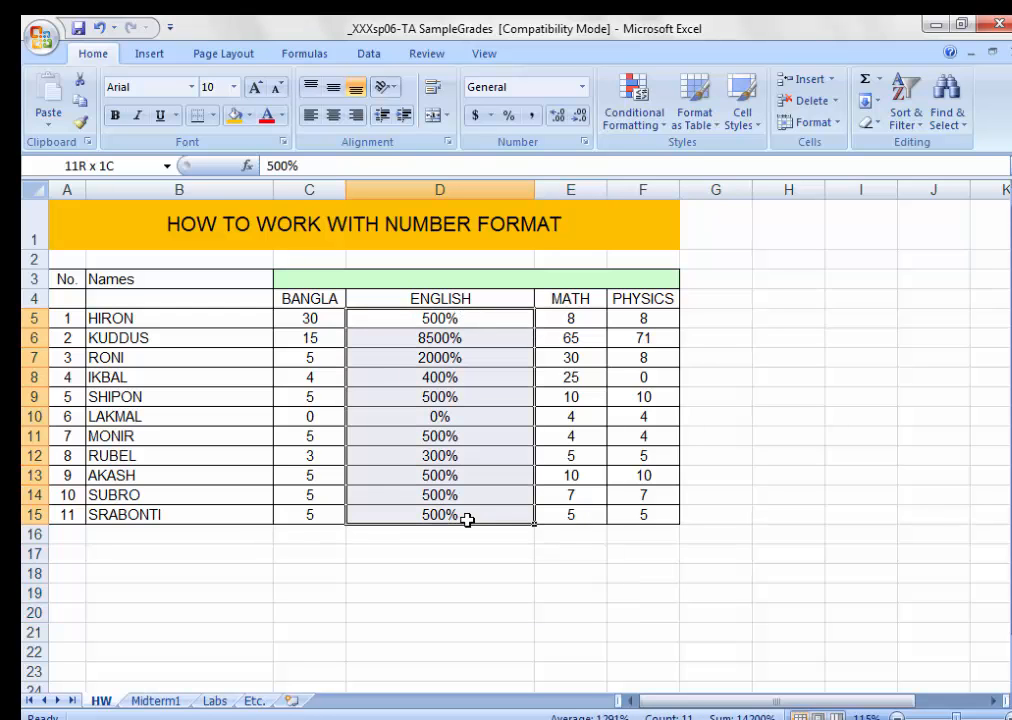
pyautogui.click(583, 87)
pyautogui.click(548, 130)
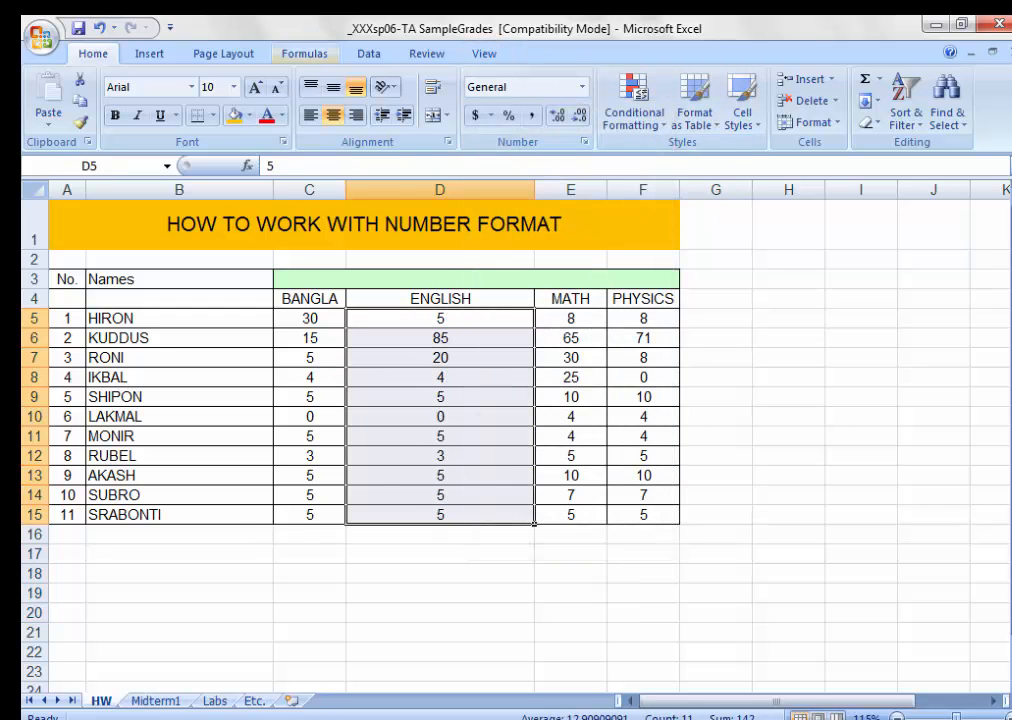
# Enter 5.75 in cell D11 of the ENGLISH column and apply the Fraction format to it.
pyautogui.click(460, 431)
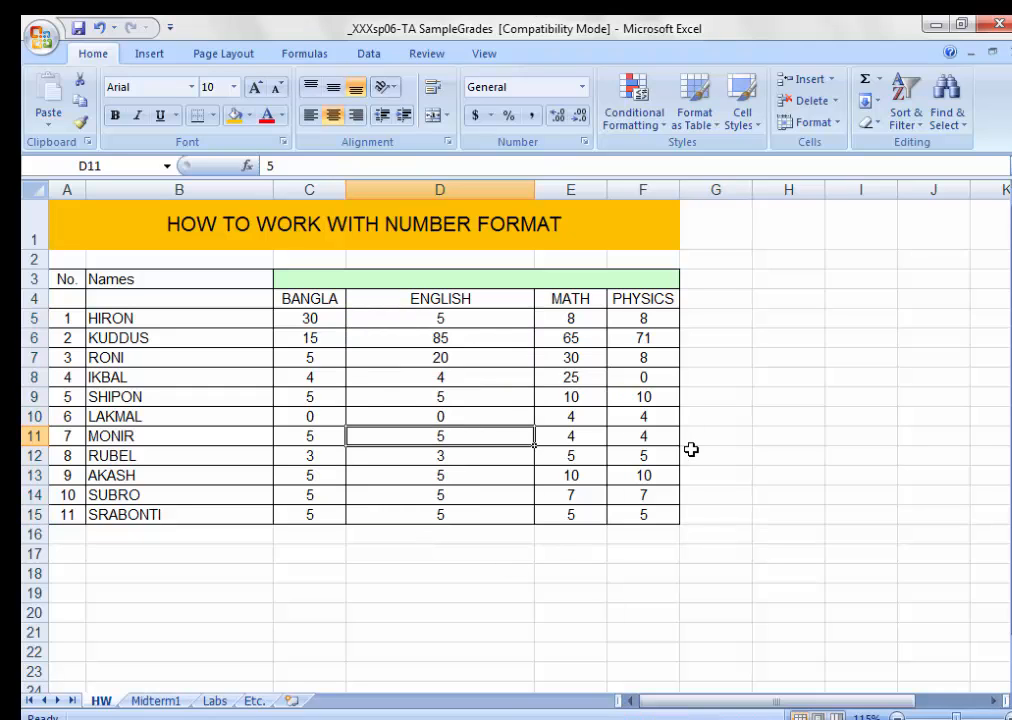
pyautogui.write('5')
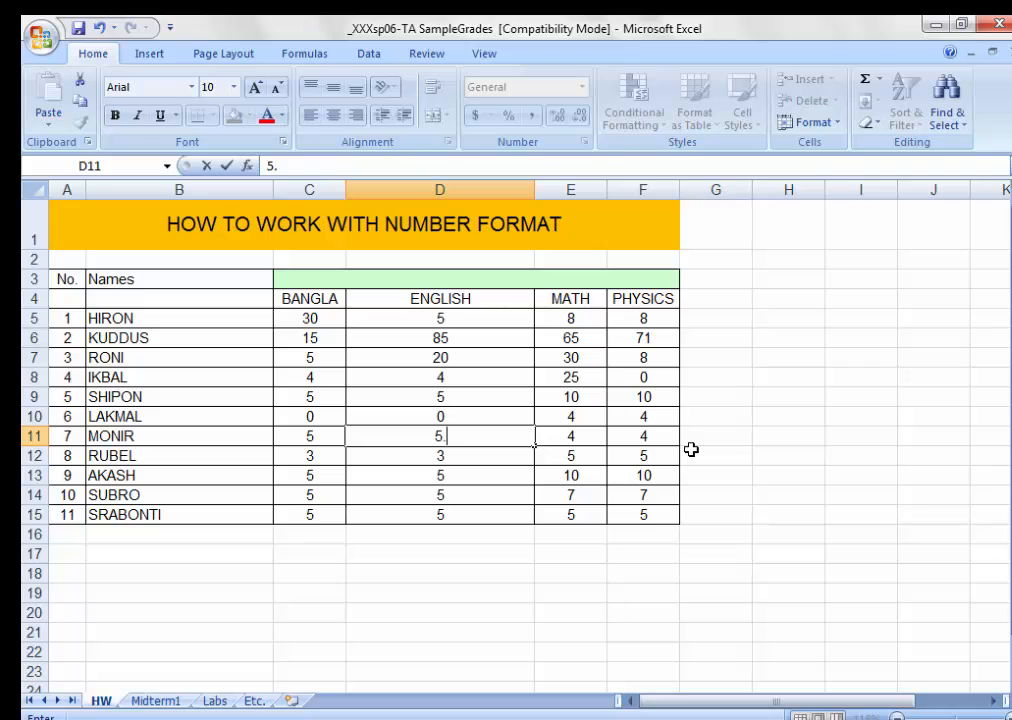
pyautogui.write('.75')
pyautogui.press('Return')
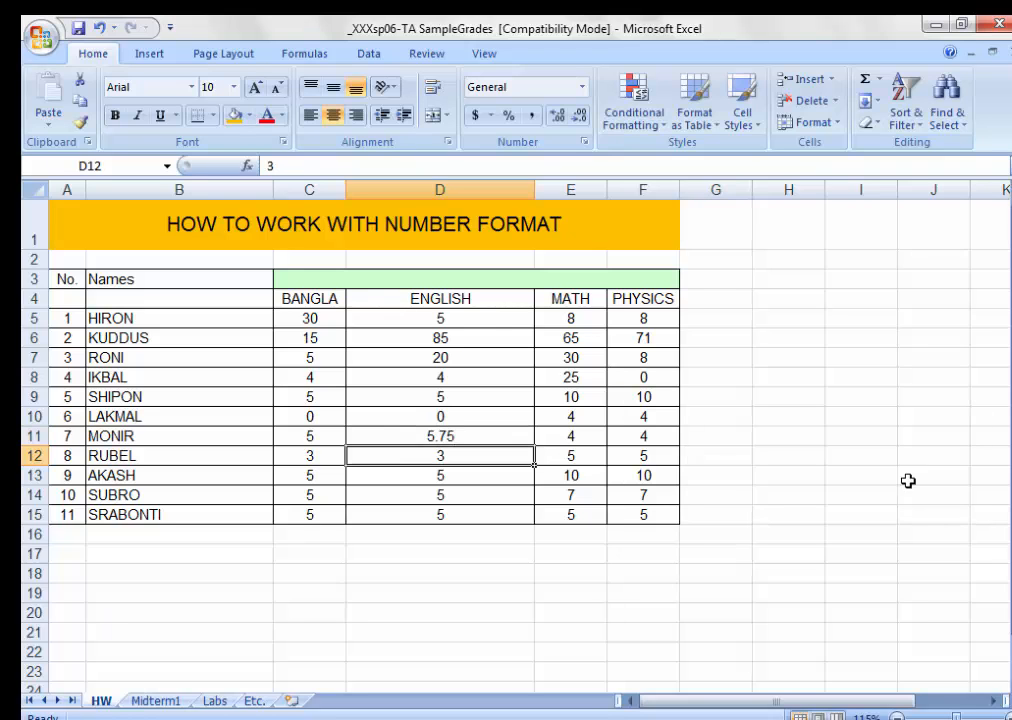
pyautogui.click(488, 436)
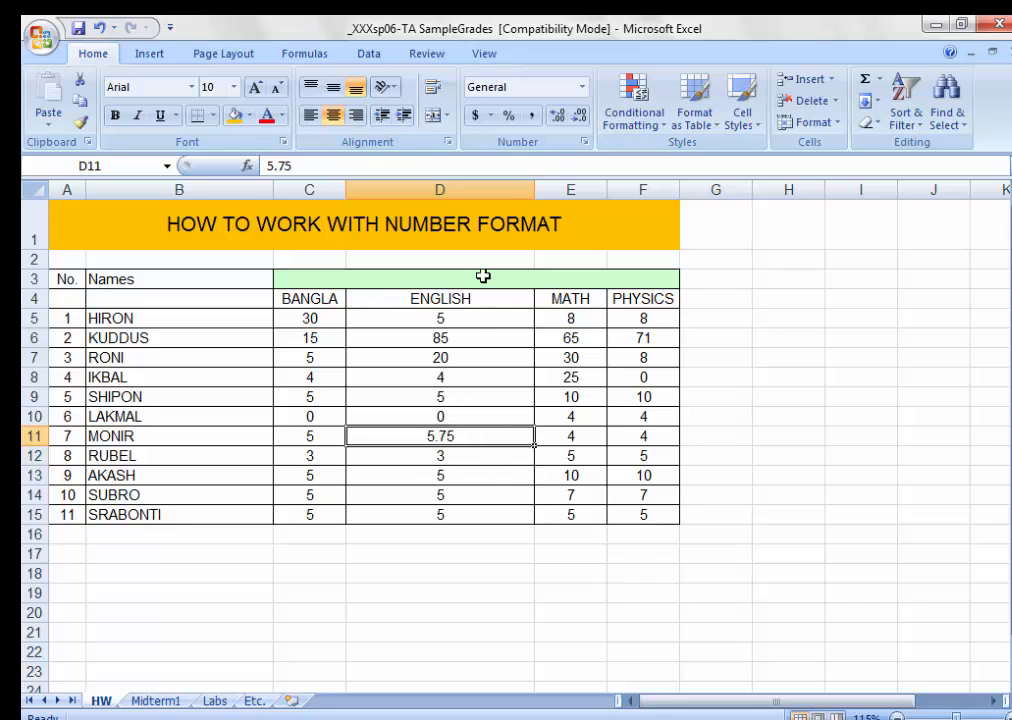
pyautogui.click(582, 87)
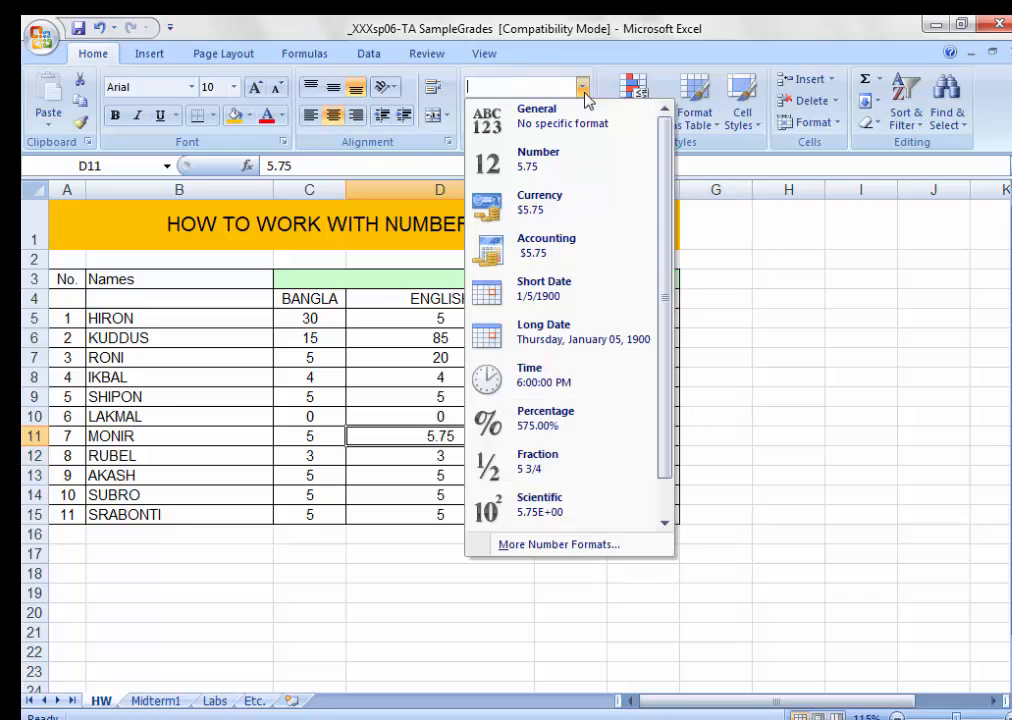
pyautogui.click(572, 467)
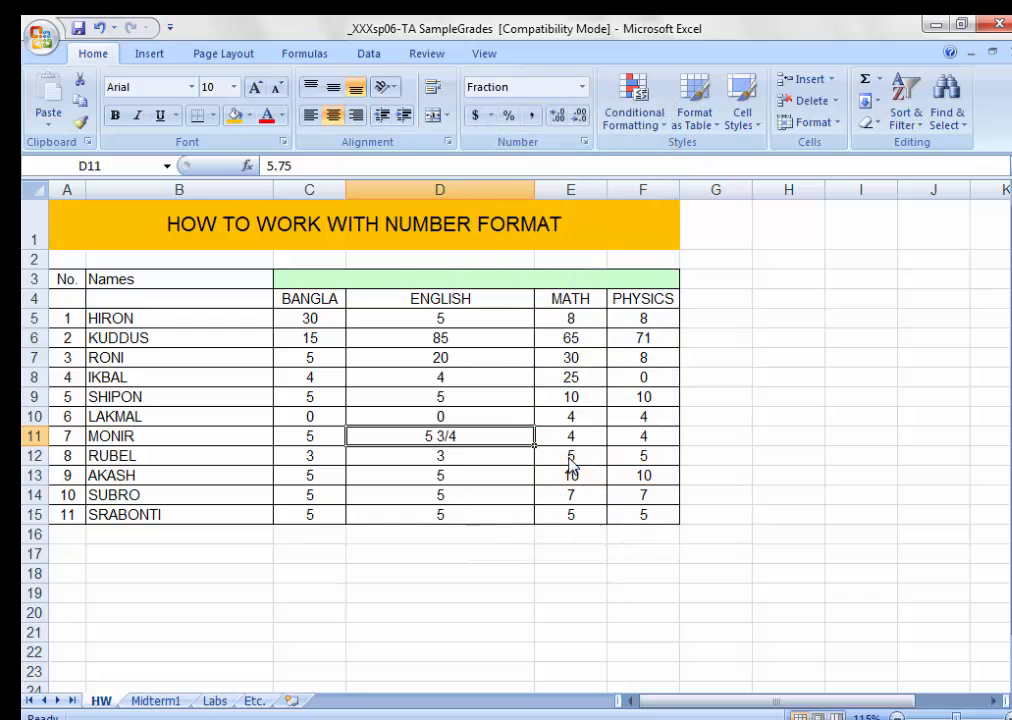
# Enter 3.5 in cell D12 of the ENGLISH column and apply the Fraction format to it.
pyautogui.click(407, 455)
pyautogui.click(411, 437)
pyautogui.click(414, 459)
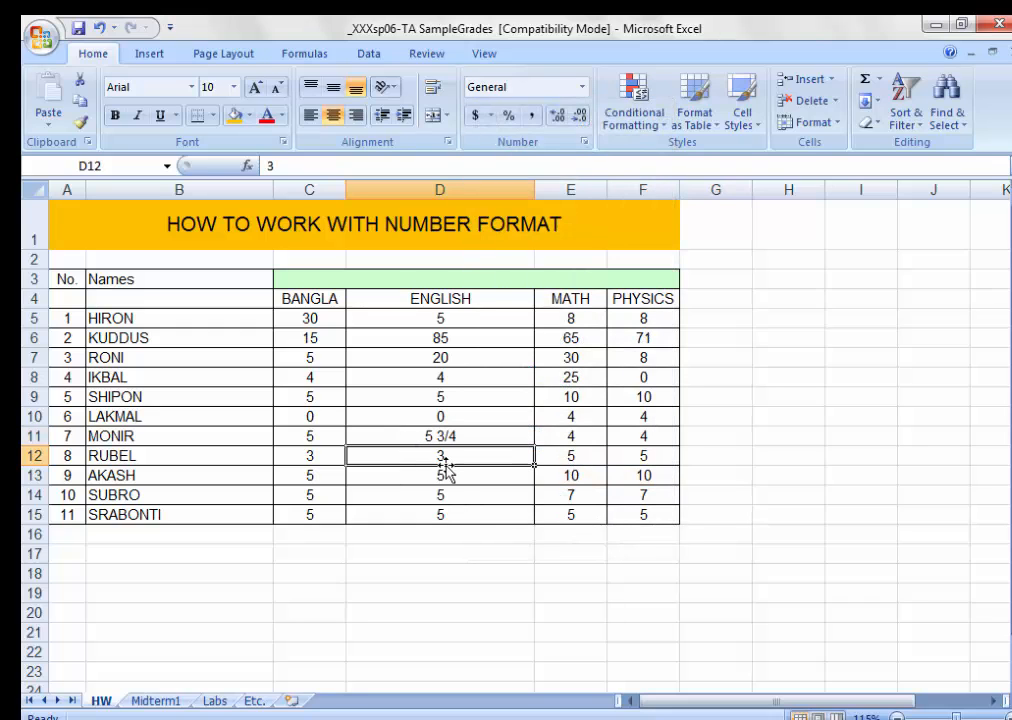
pyautogui.write('3.5')
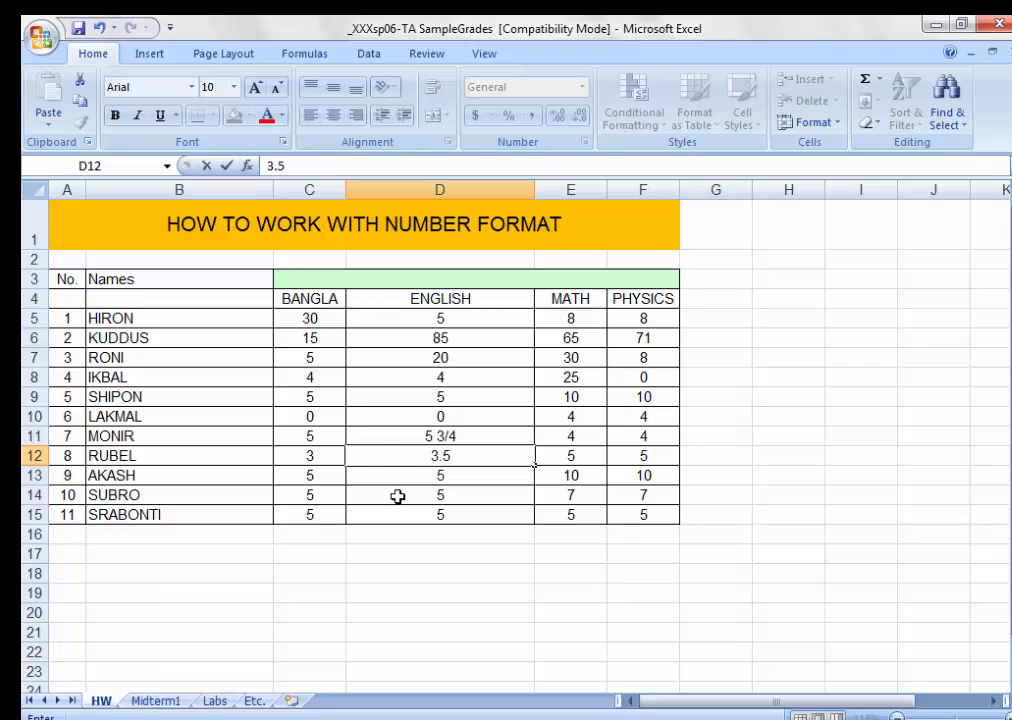
pyautogui.click(395, 495)
pyautogui.click(441, 457)
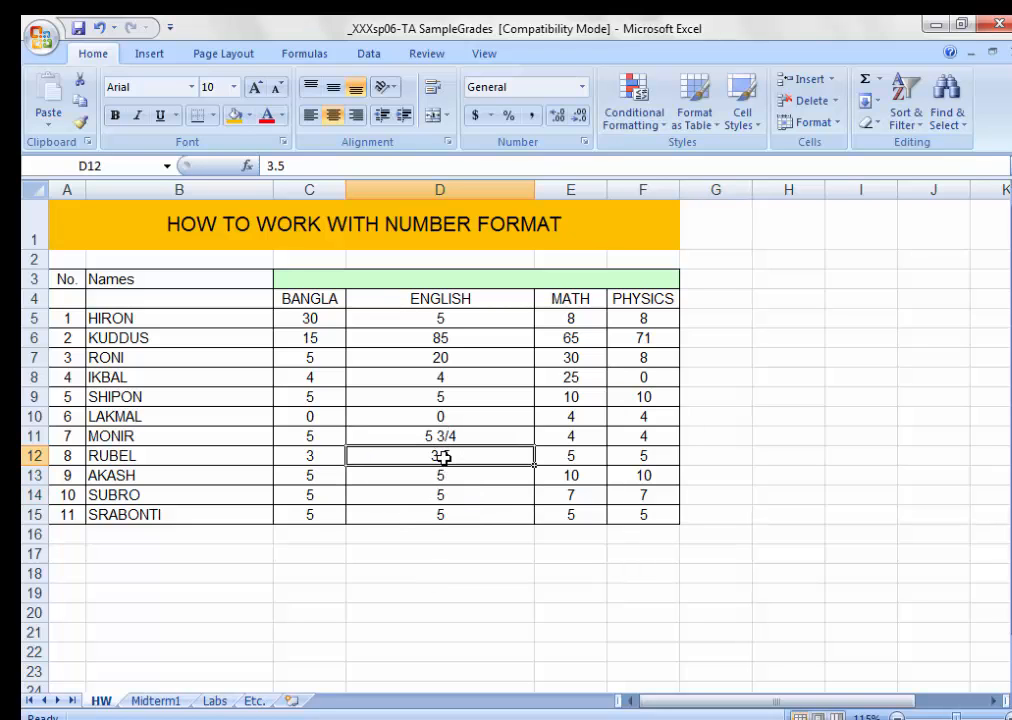
pyautogui.click(583, 87)
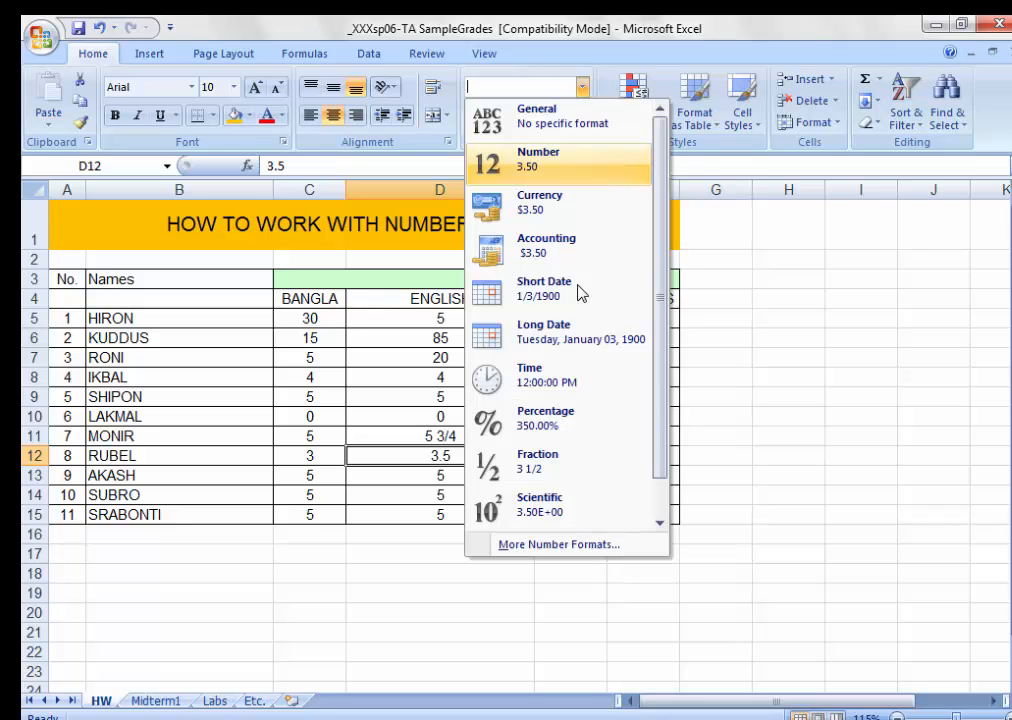
pyautogui.click(578, 469)
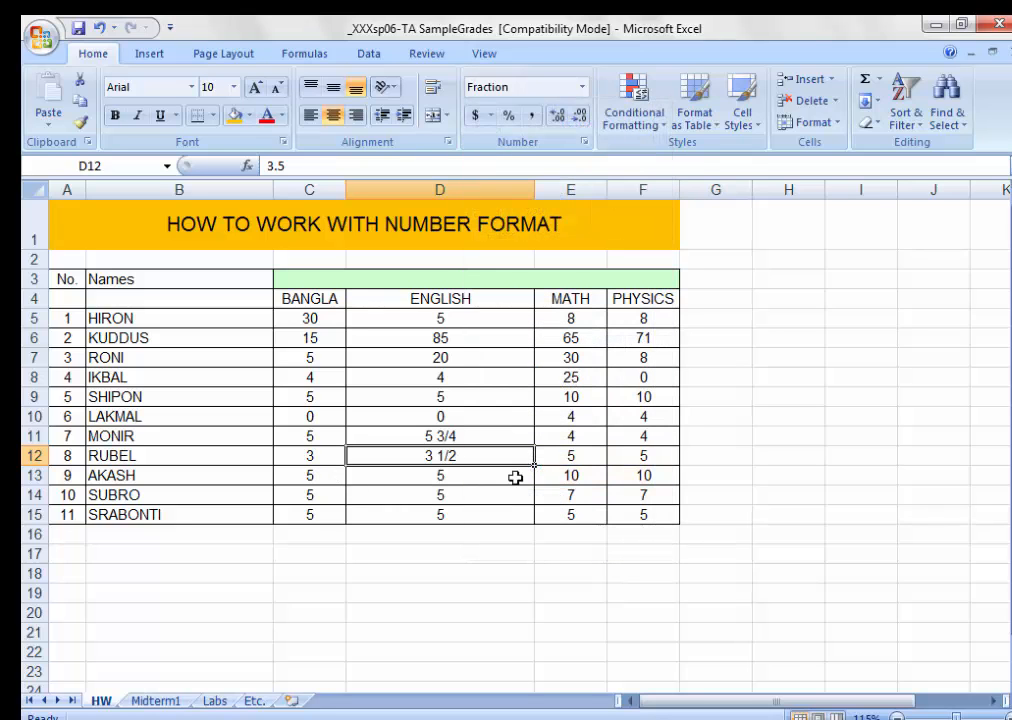
# Enter 5.25 in cell D13 of the ENGLISH column and apply the Fraction format to it.
pyautogui.click(479, 478)
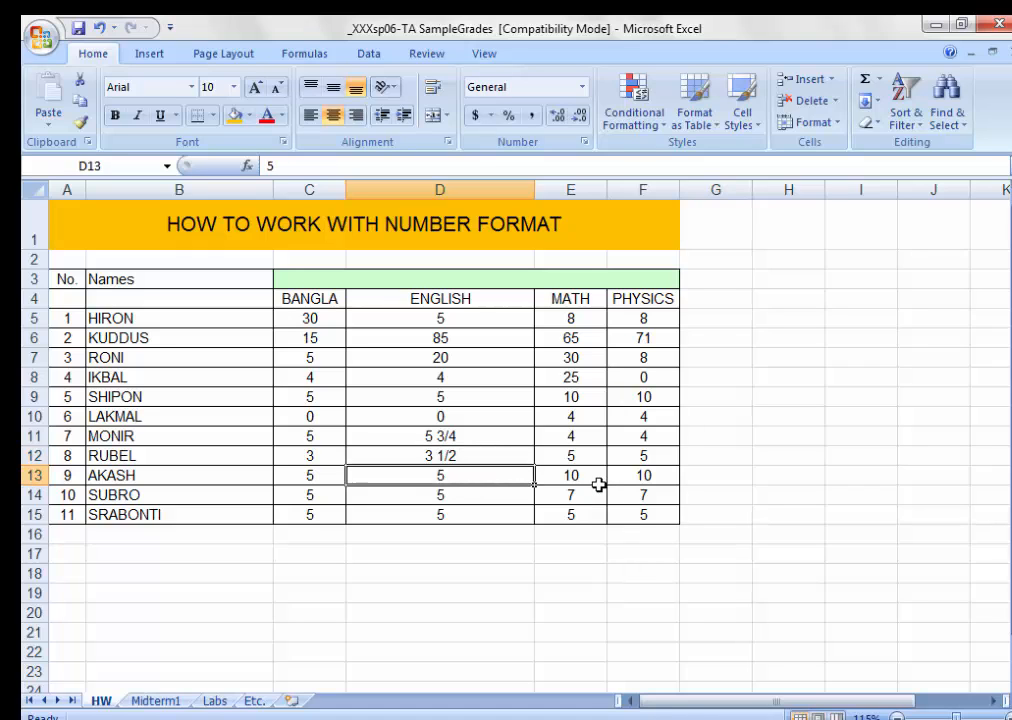
pyautogui.write('5.')
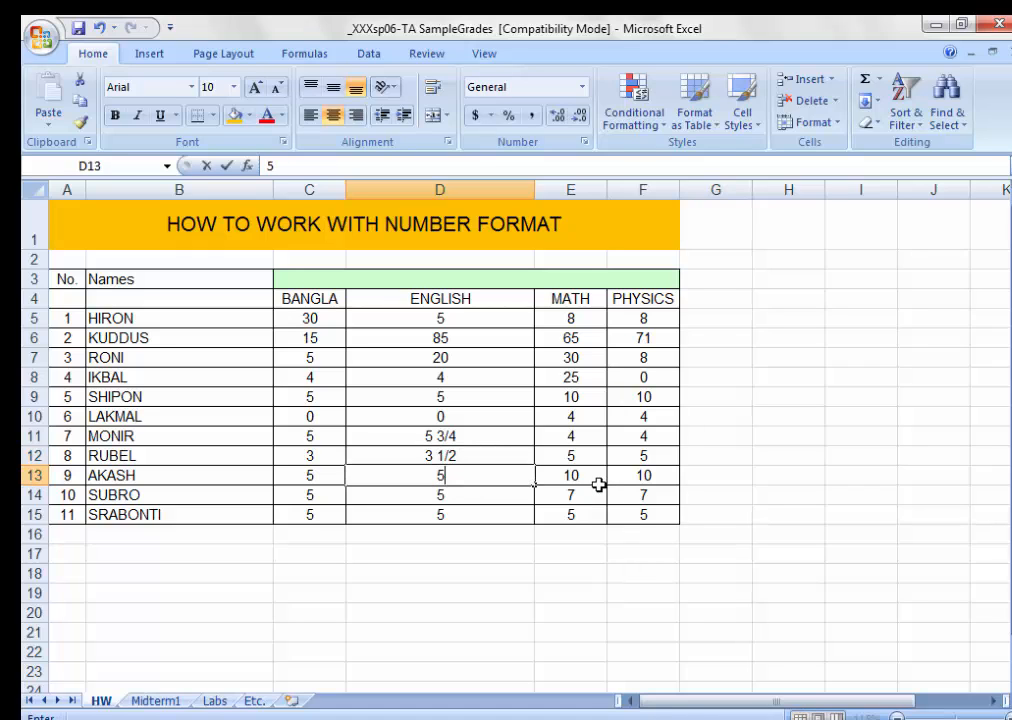
pyautogui.write('25')
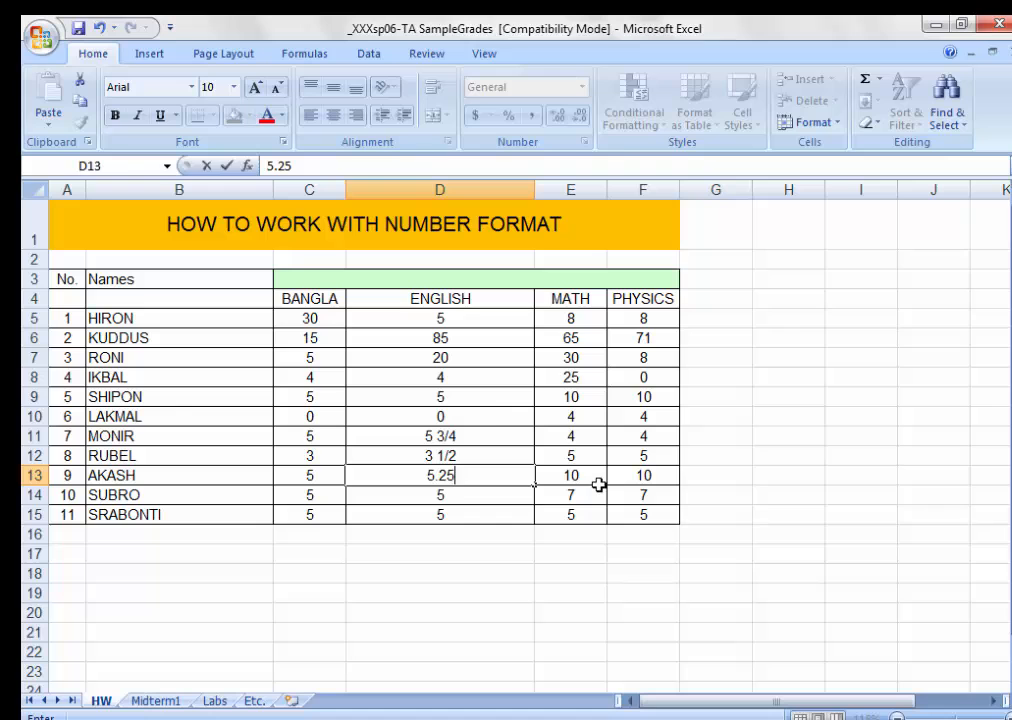
pyautogui.click(490, 400)
pyautogui.click(463, 479)
pyautogui.click(582, 87)
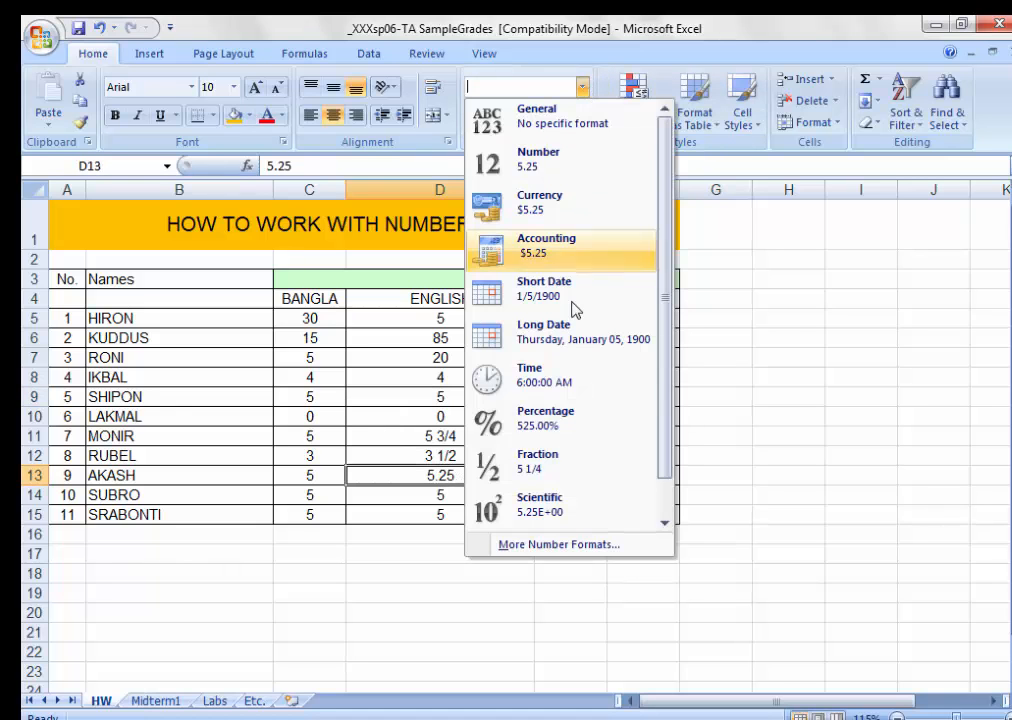
pyautogui.click(563, 470)
pyautogui.click(443, 494)
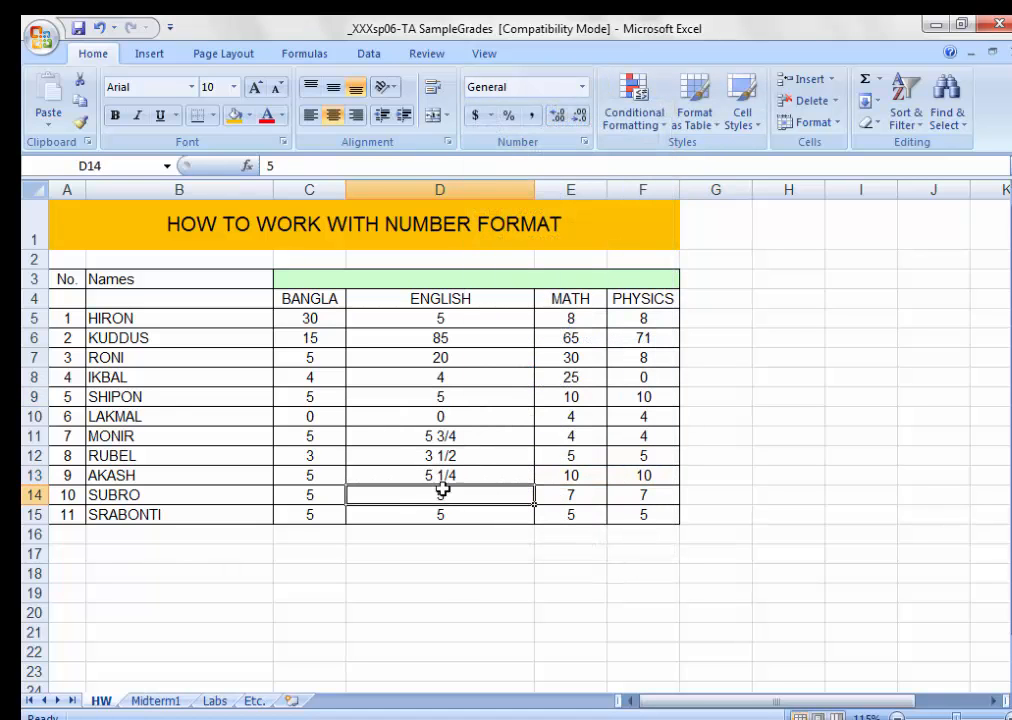
pyautogui.press('Up')
pyautogui.click(515, 495)
pyautogui.moveTo(452, 341); pyautogui.dragTo(458, 435)
pyautogui.click(455, 474)
pyautogui.click(457, 480)
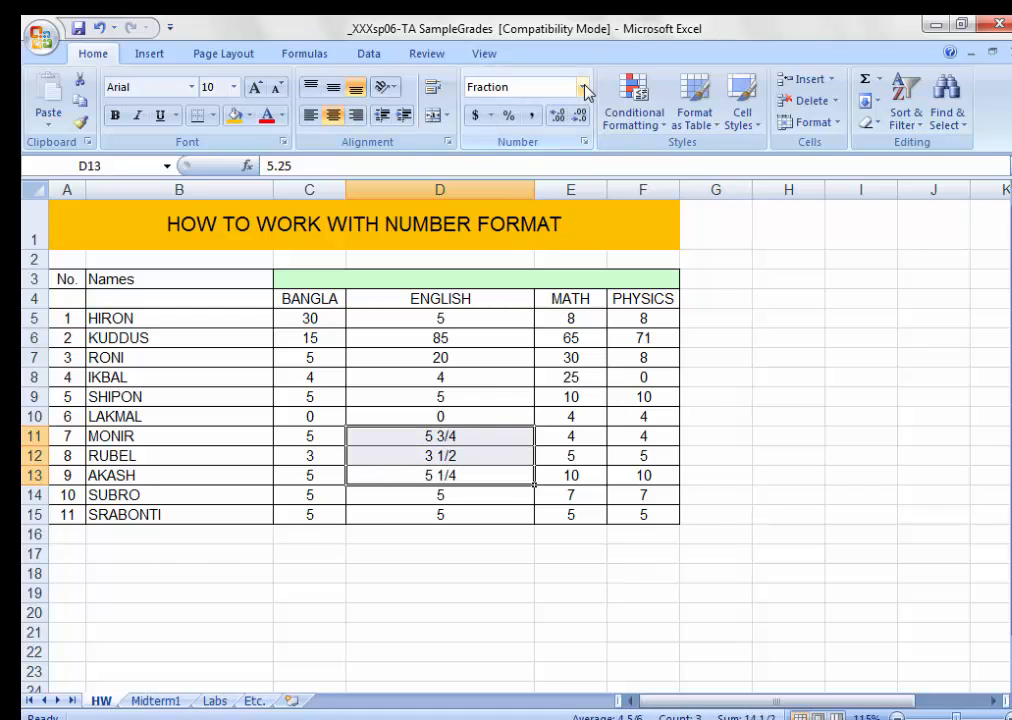
# Reset the grades in the range D6:F15 to the General number format.
pyautogui.moveTo(376, 334); pyautogui.dragTo(643, 514)
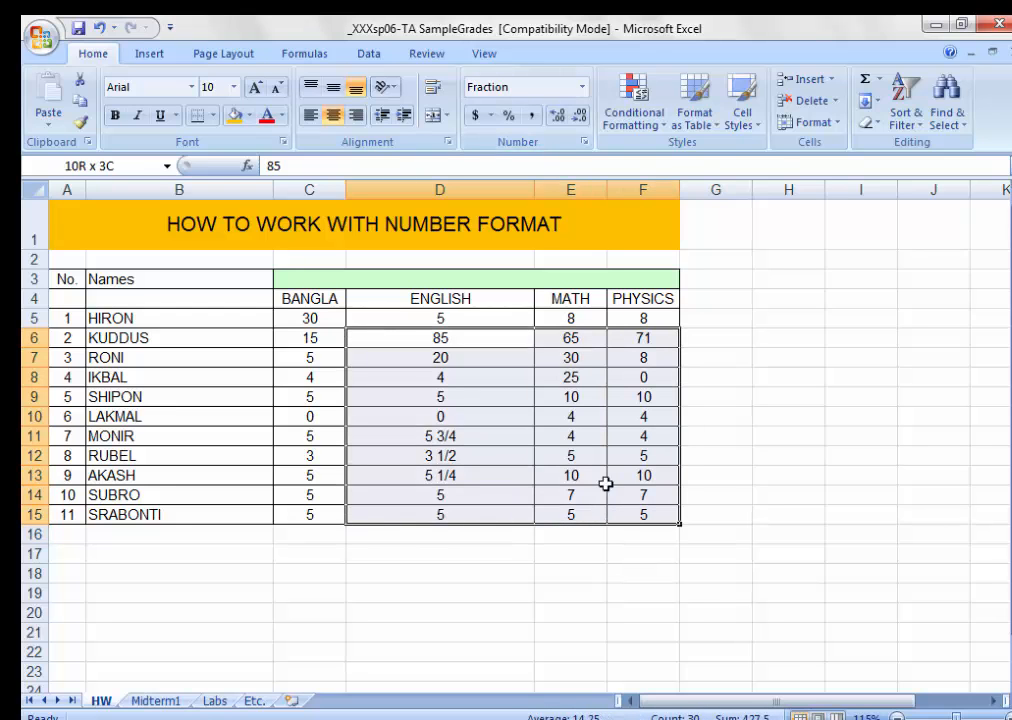
pyautogui.click(582, 87)
pyautogui.click(549, 128)
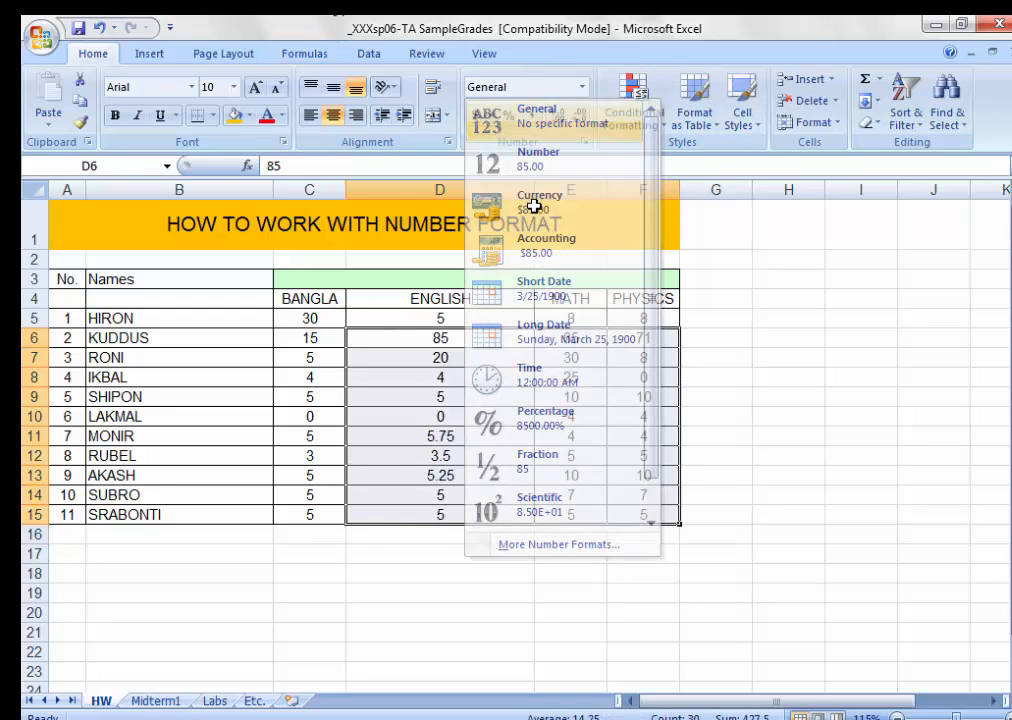
pyautogui.click(582, 87)
pyautogui.click(569, 129)
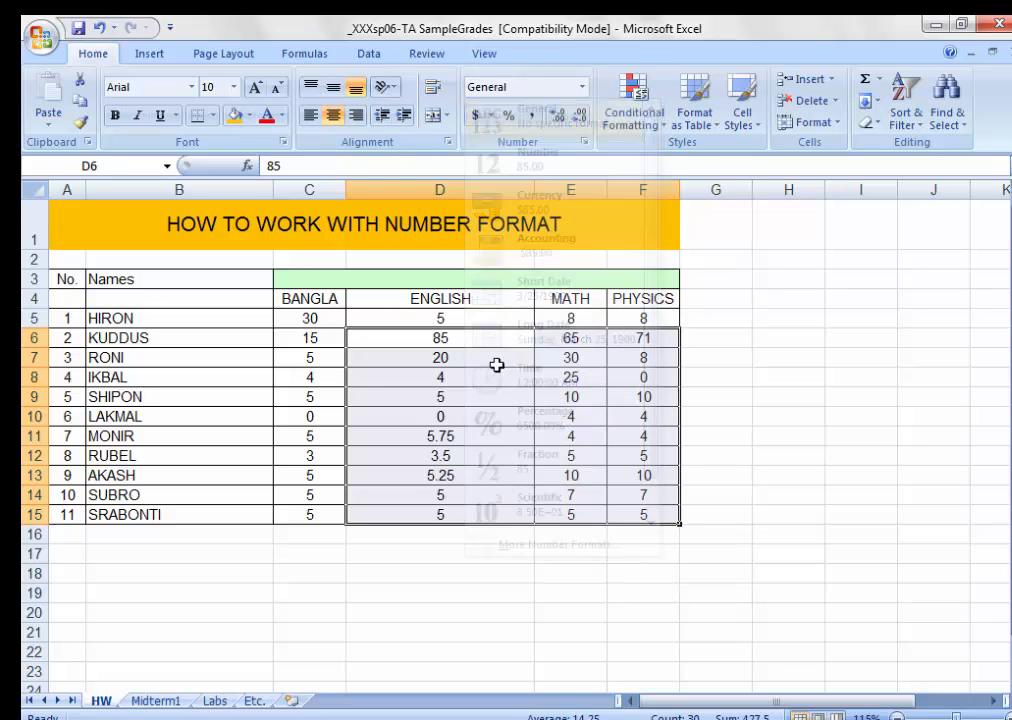
pyautogui.click(458, 438)
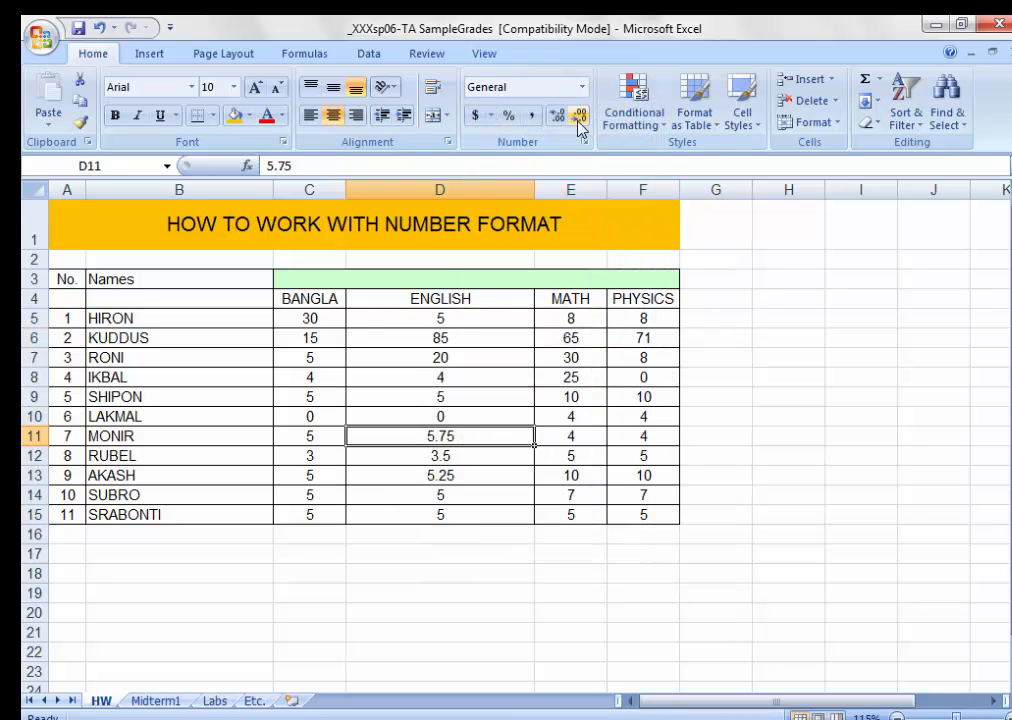
pyautogui.click(581, 88)
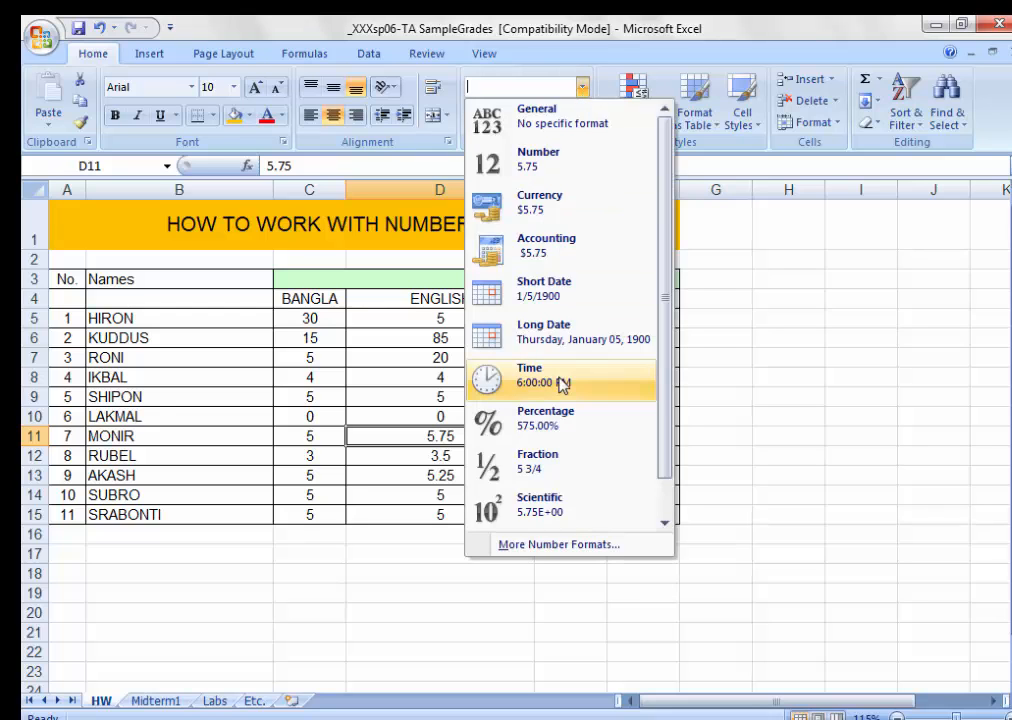
pyautogui.scroll(-1, 562, 385)
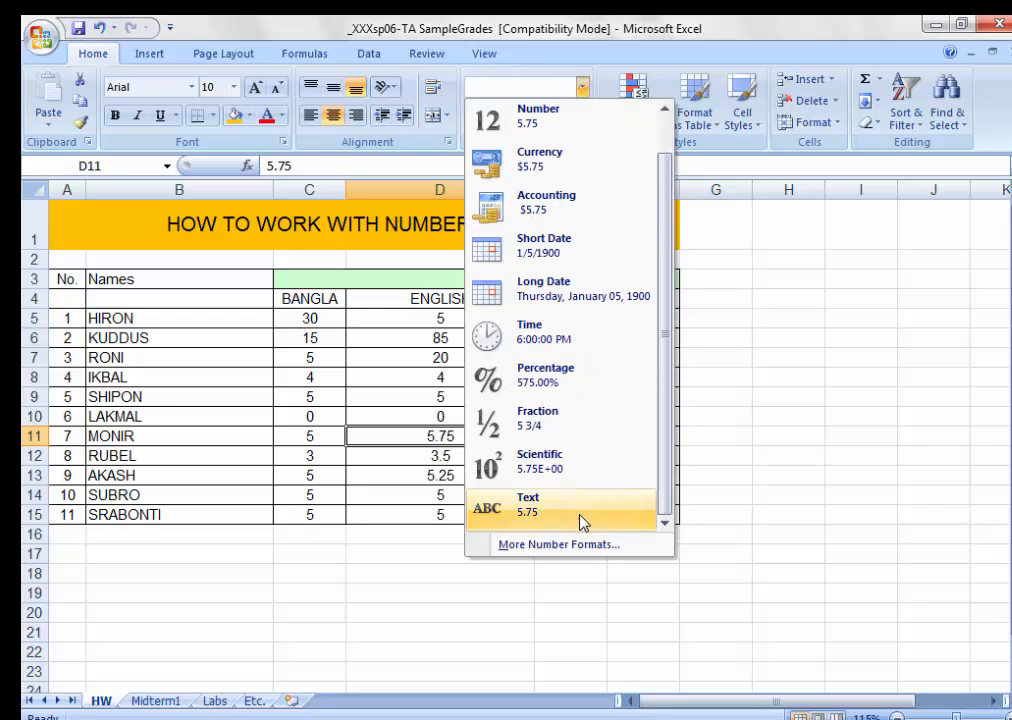
pyautogui.click(560, 441)
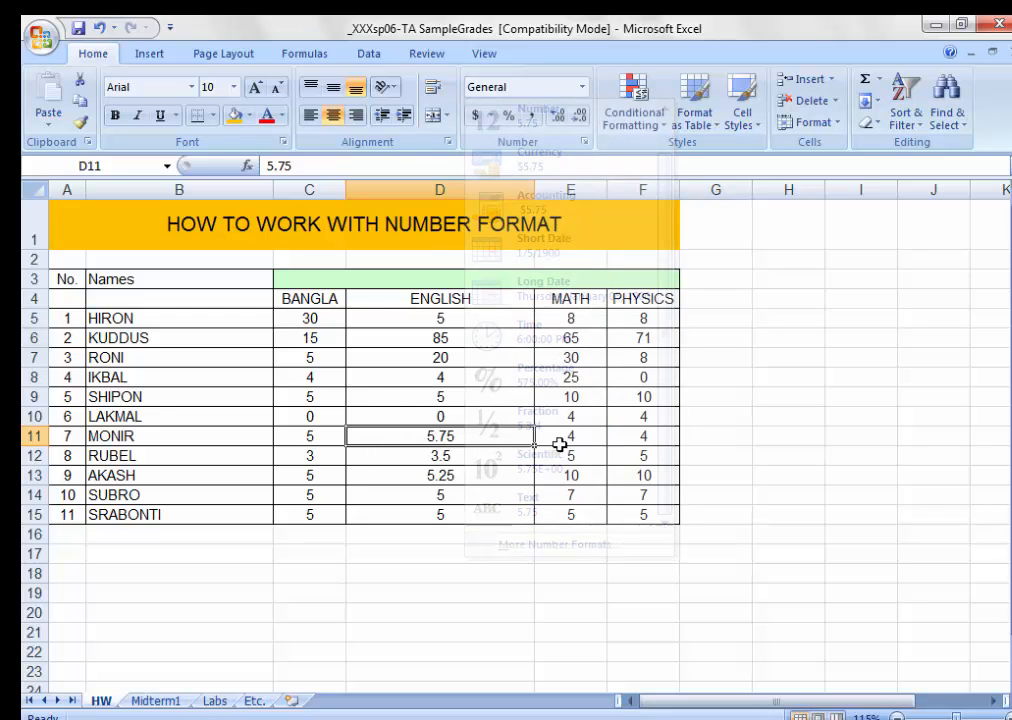
pyautogui.click(452, 358)
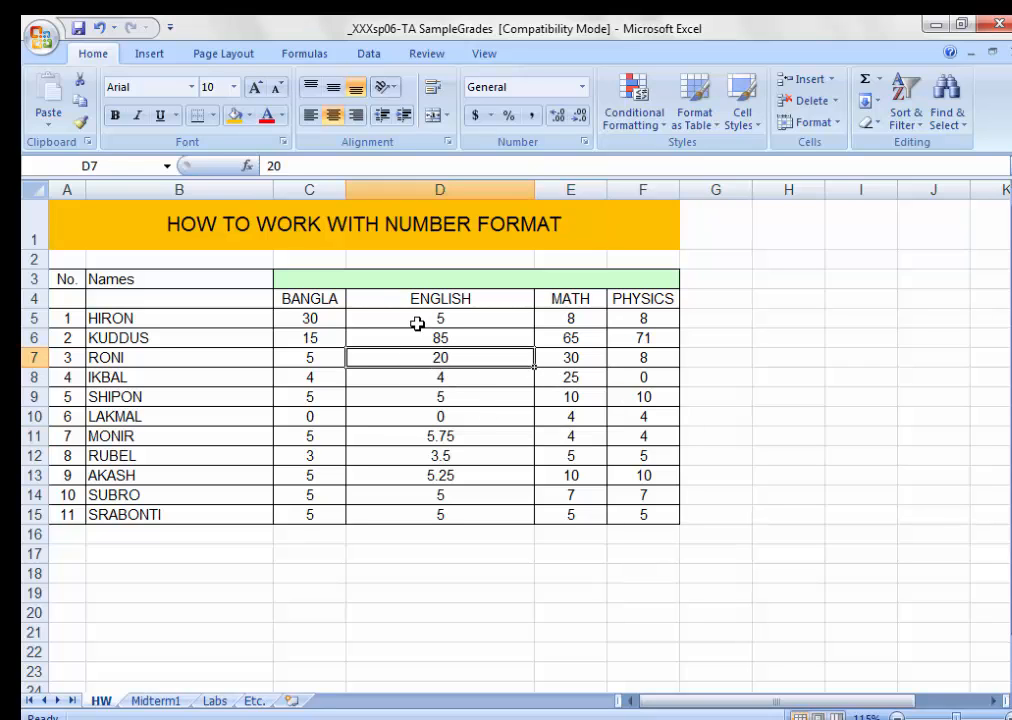
pyautogui.click(417, 323)
pyautogui.click(472, 355)
# Apply the Text format to the first three ENGLISH grades in D5:D7.
pyautogui.moveTo(409, 321); pyautogui.dragTo(455, 357)
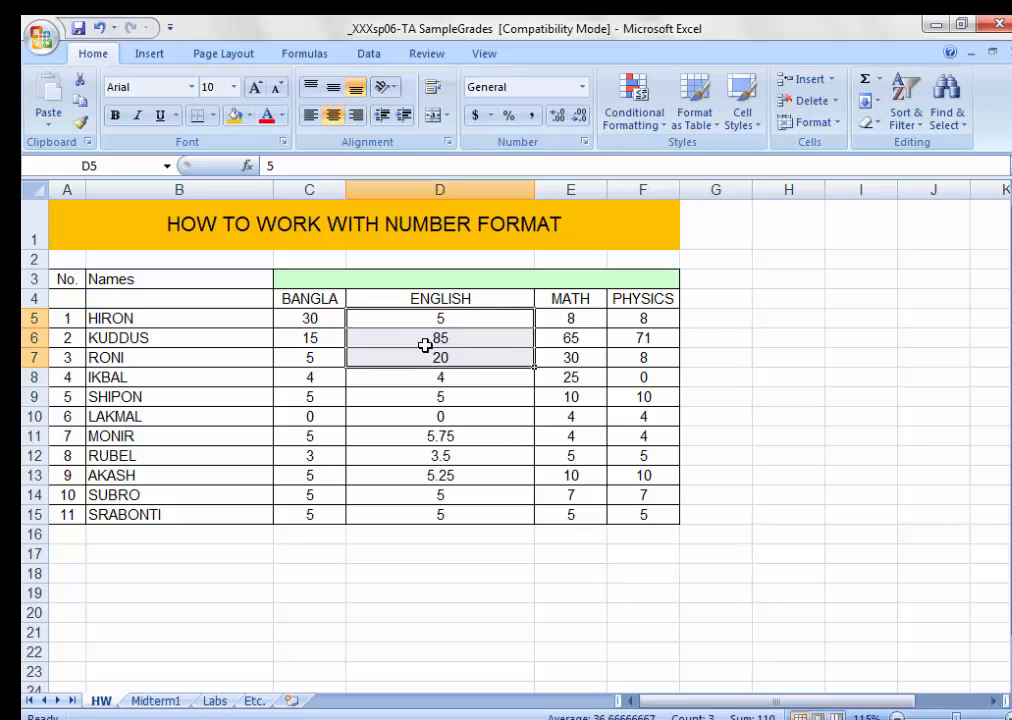
pyautogui.click(582, 87)
pyautogui.scroll(-1, 571, 462)
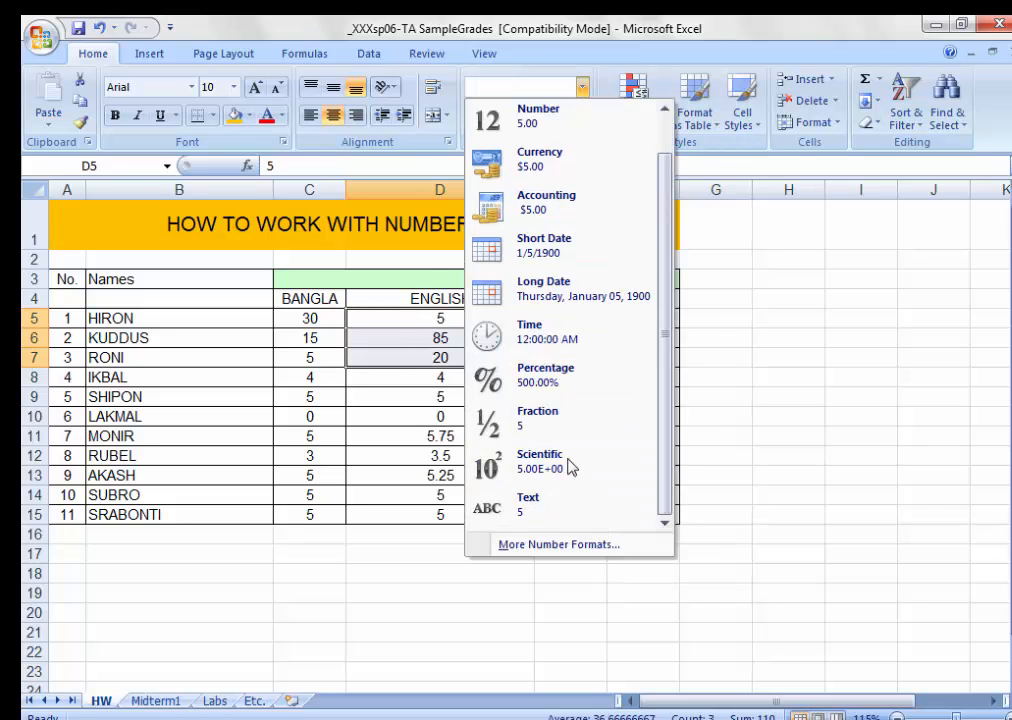
pyautogui.click(566, 517)
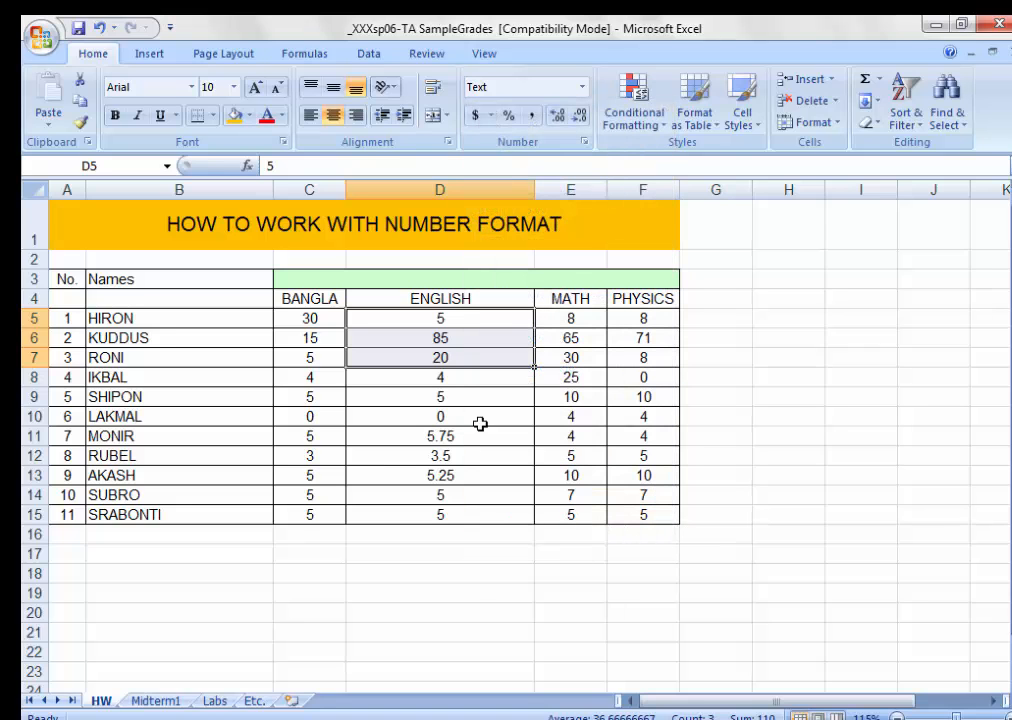
# Check the number format of individual ENGLISH cells between D5 and D9 and of the range D5:D7.
pyautogui.click(468, 354)
pyautogui.click(447, 320)
pyautogui.click(463, 357)
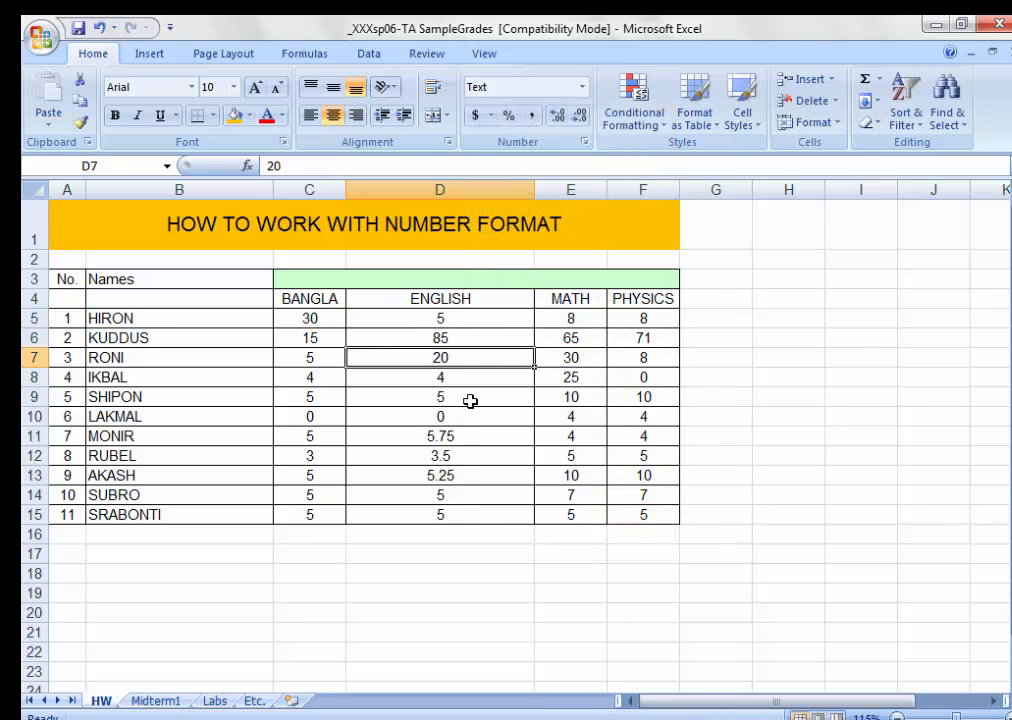
pyautogui.click(470, 400)
pyautogui.moveTo(455, 317); pyautogui.dragTo(463, 382)
pyautogui.click(461, 340)
pyautogui.click(462, 376)
pyautogui.click(460, 357)
pyautogui.click(460, 318)
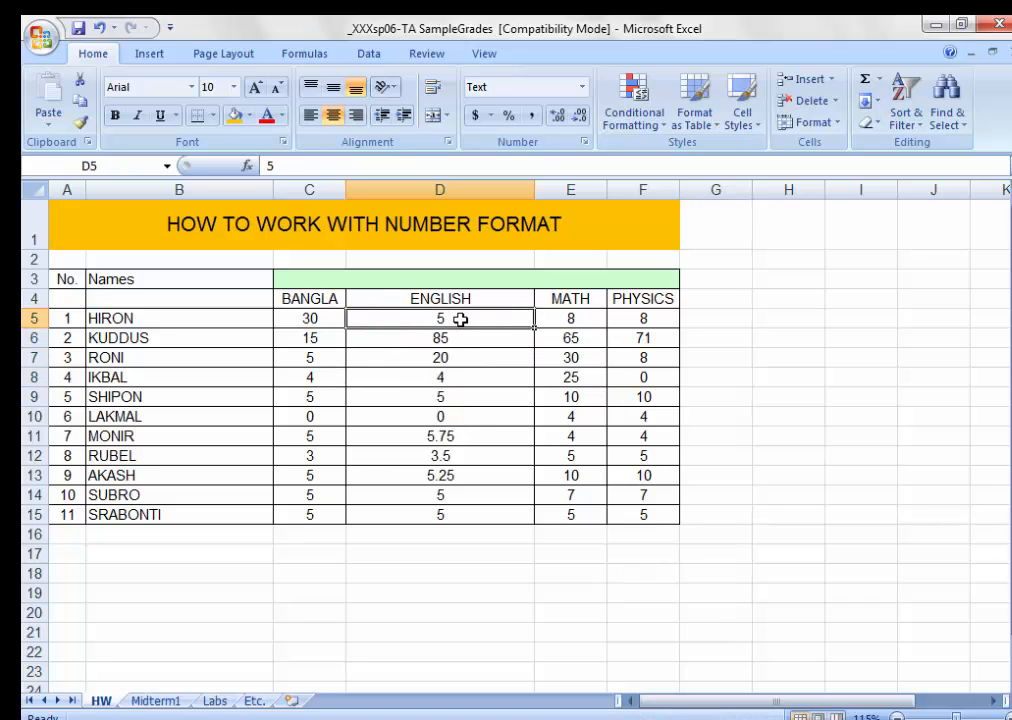
pyautogui.click(484, 364)
pyautogui.moveTo(443, 323); pyautogui.dragTo(460, 363)
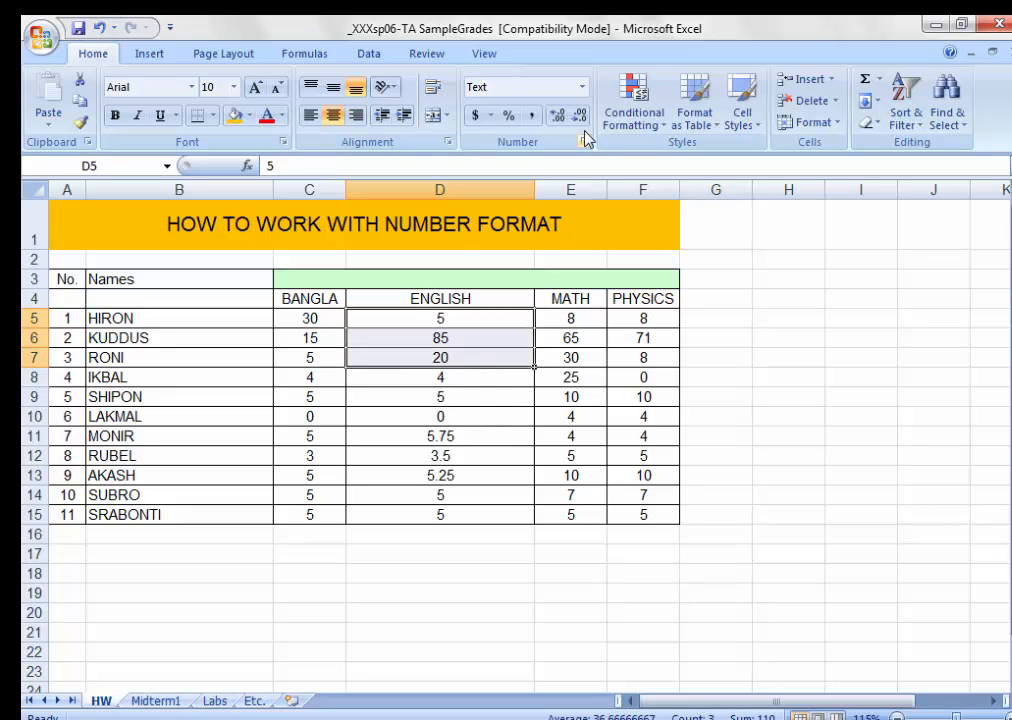
# Reapply the Text format to the ENGLISH grades in D5:D7.
pyautogui.click(582, 87)
pyautogui.scroll(-1, 584, 510)
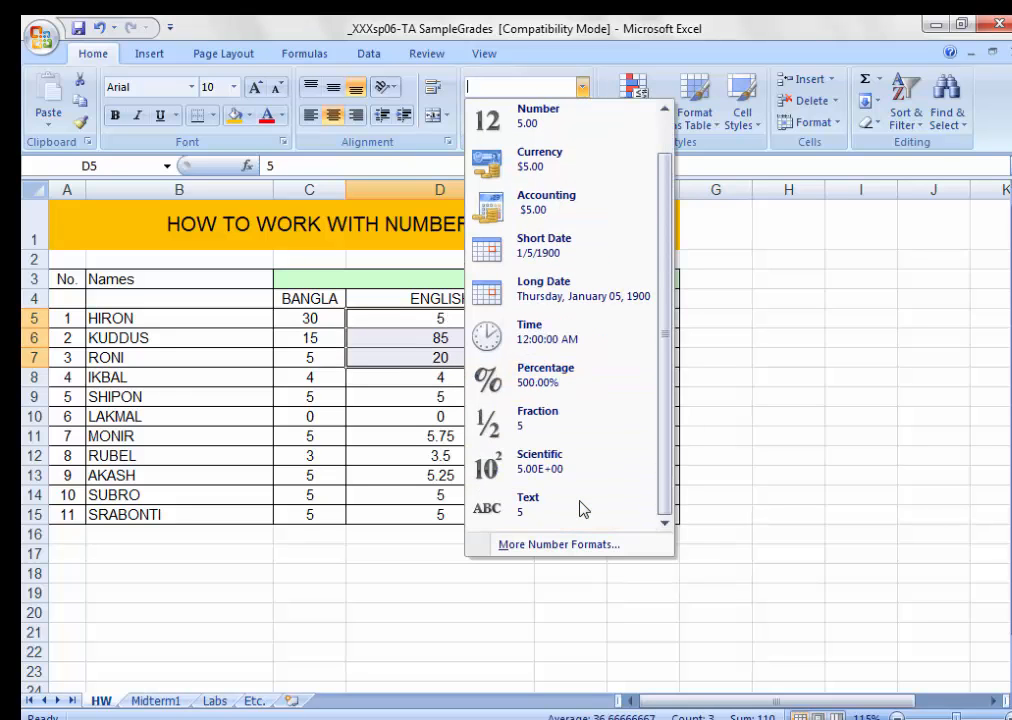
pyautogui.click(515, 510)
pyautogui.click(468, 414)
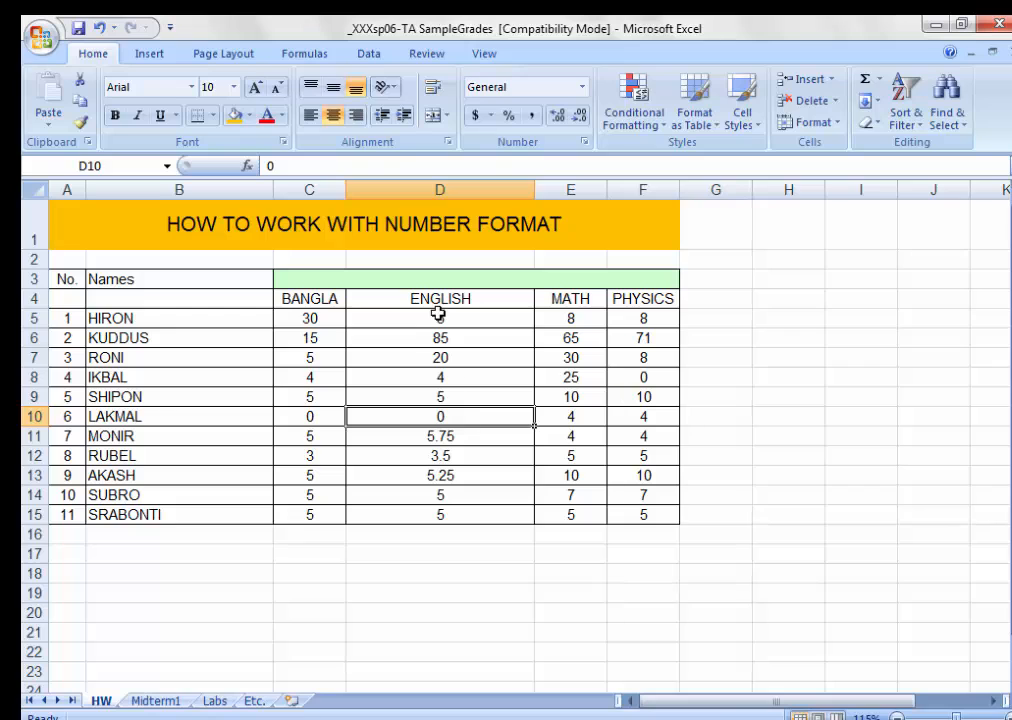
# Review the available number formats and the accounting currency options for ENGLISH cell D10.
pyautogui.moveTo(438, 314); pyautogui.dragTo(446, 359)
pyautogui.click(490, 414)
pyautogui.click(582, 88)
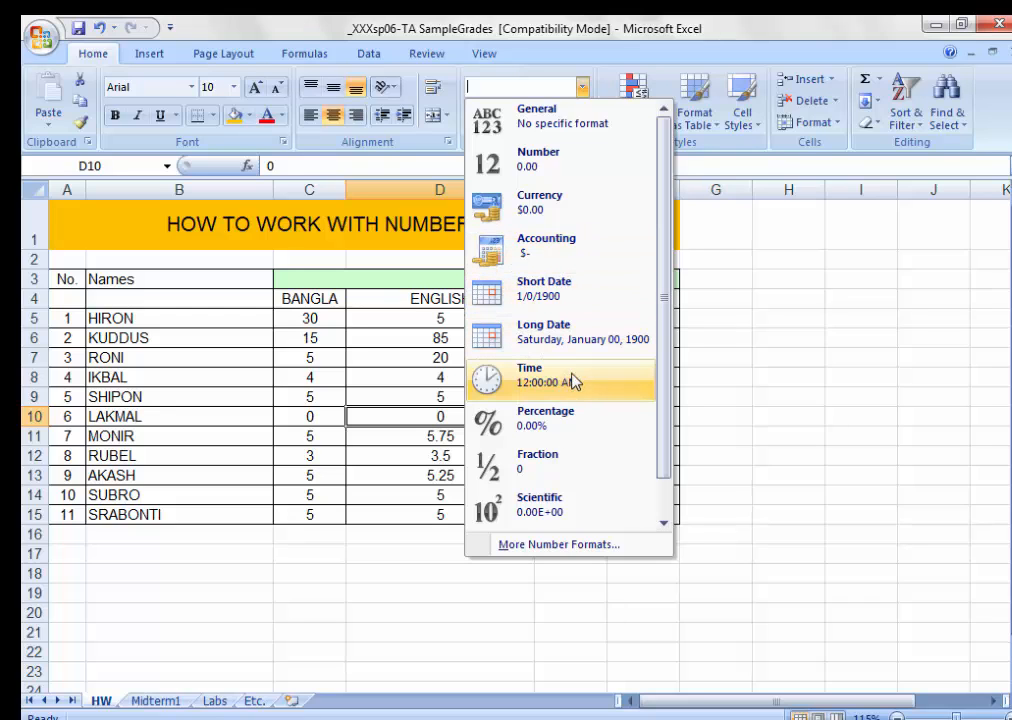
pyautogui.scroll(-1, 565, 458)
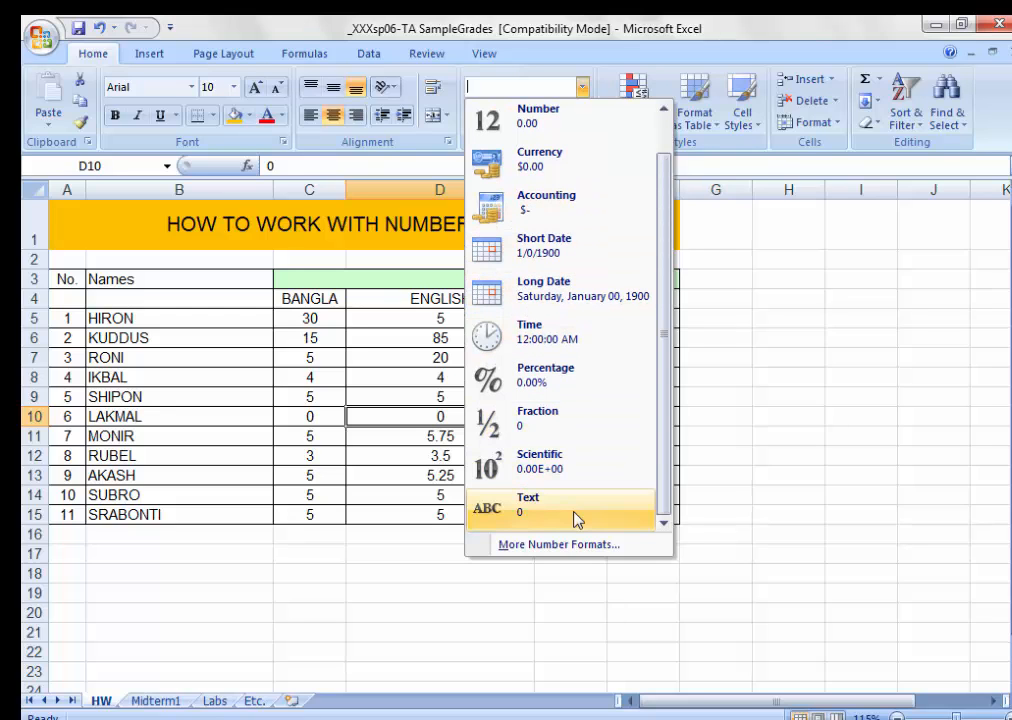
pyautogui.click(421, 381)
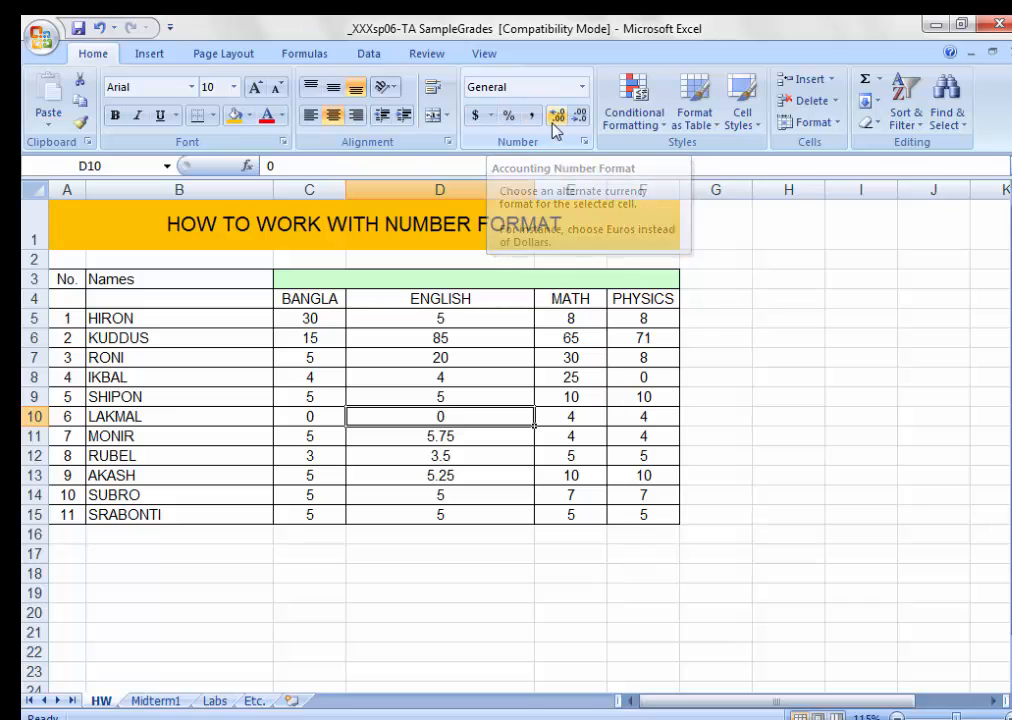
pyautogui.click(492, 116)
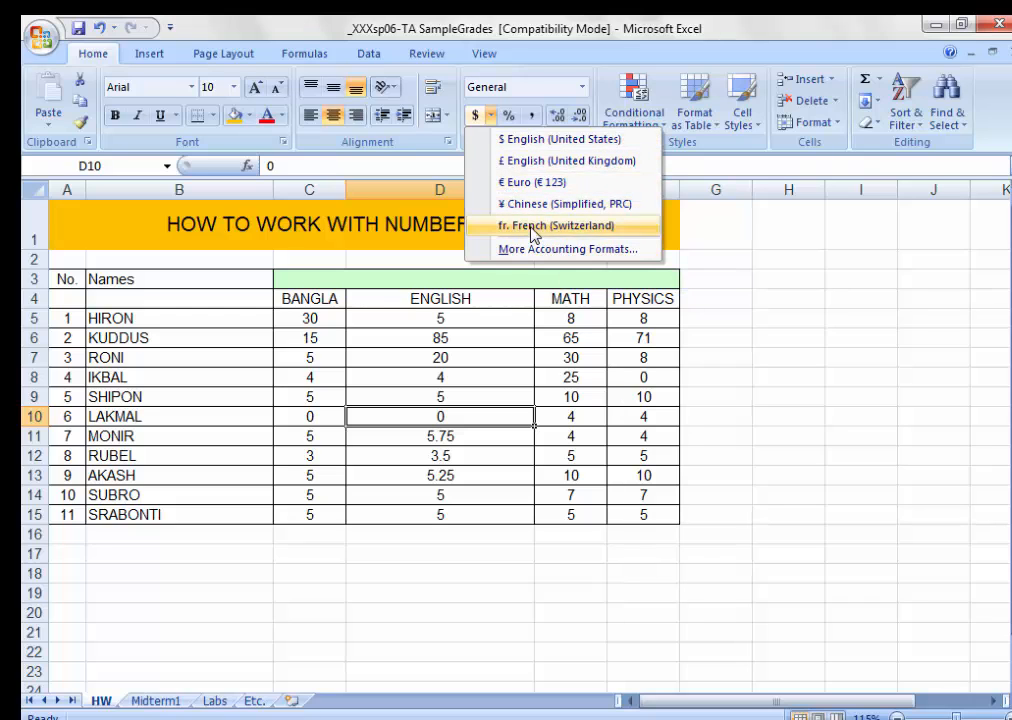
pyautogui.click(434, 333)
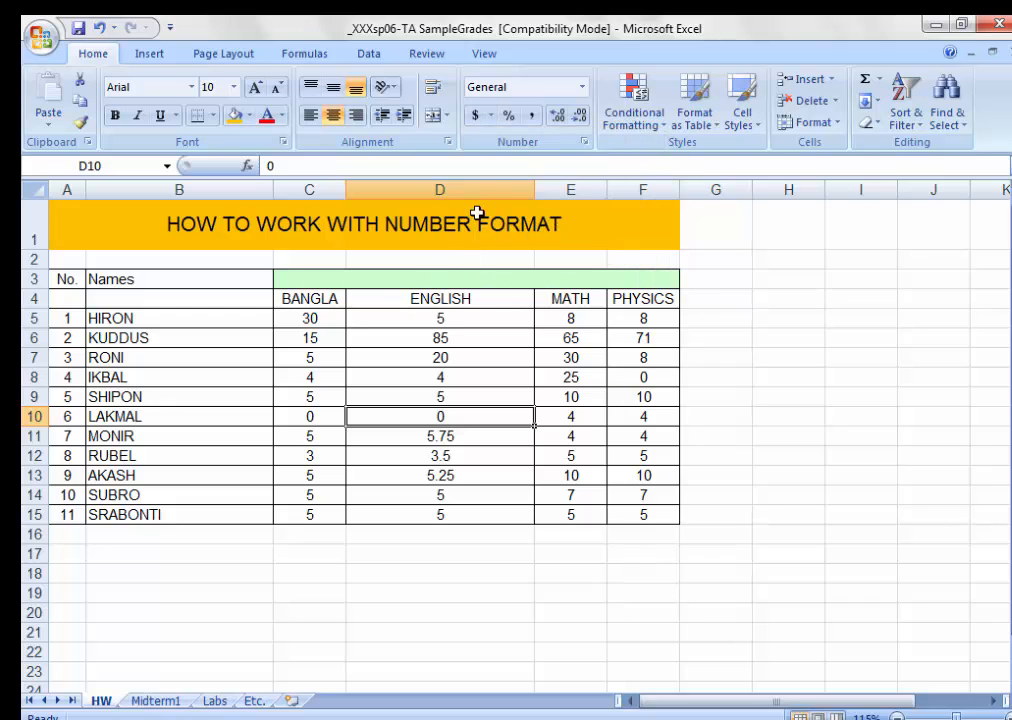
# Apply the Percent style to the ENGLISH grade in D6 and to the range D7:D9.
pyautogui.click(479, 340)
pyautogui.click(512, 118)
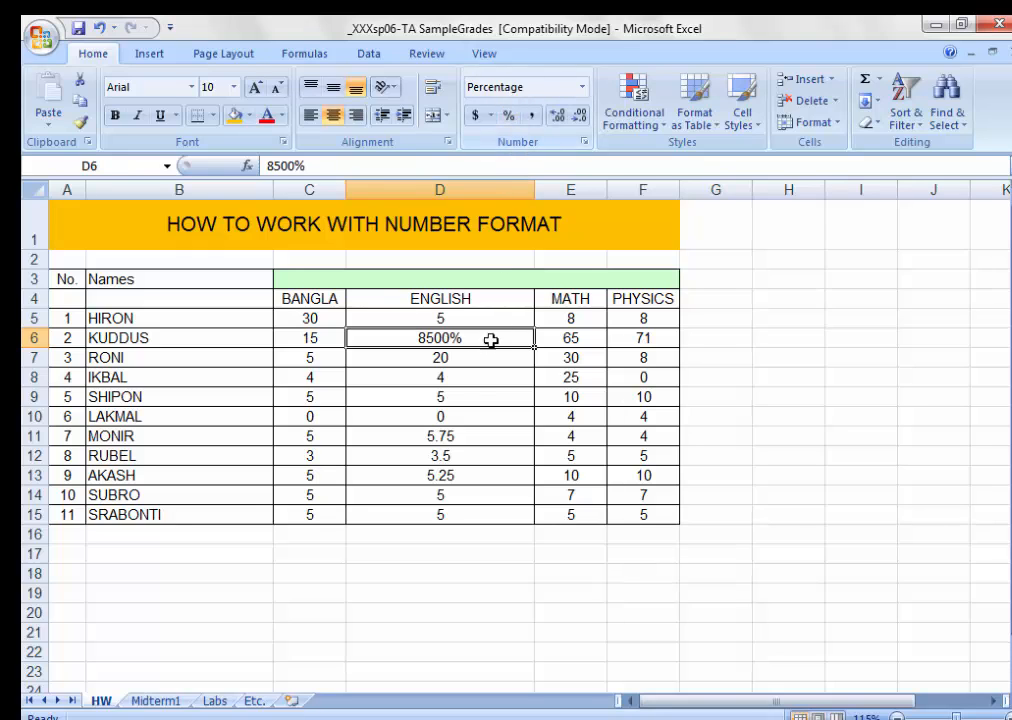
pyautogui.moveTo(474, 361); pyautogui.dragTo(472, 397)
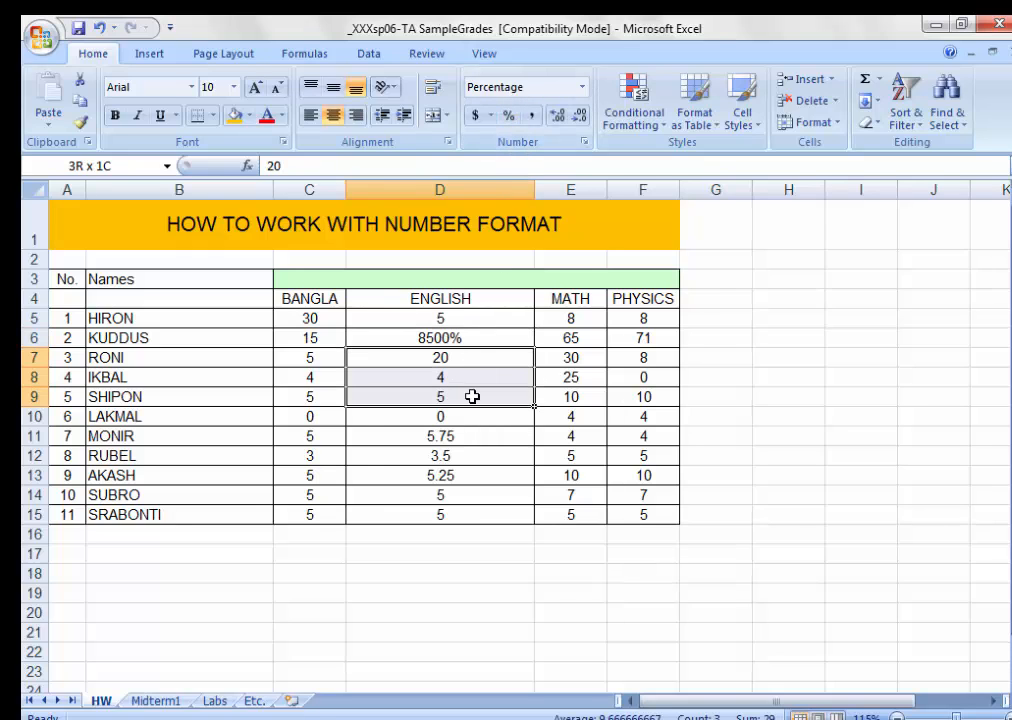
pyautogui.click(509, 115)
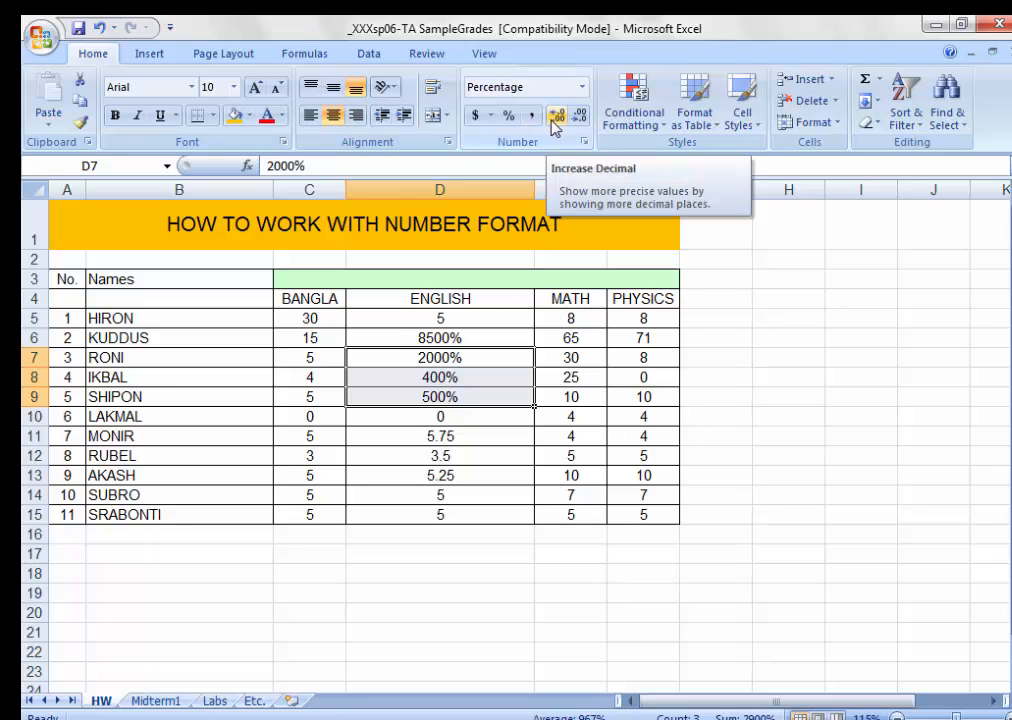
# Increase the percentage in cell D6 to seven decimal places.
pyautogui.click(459, 378)
pyautogui.click(450, 339)
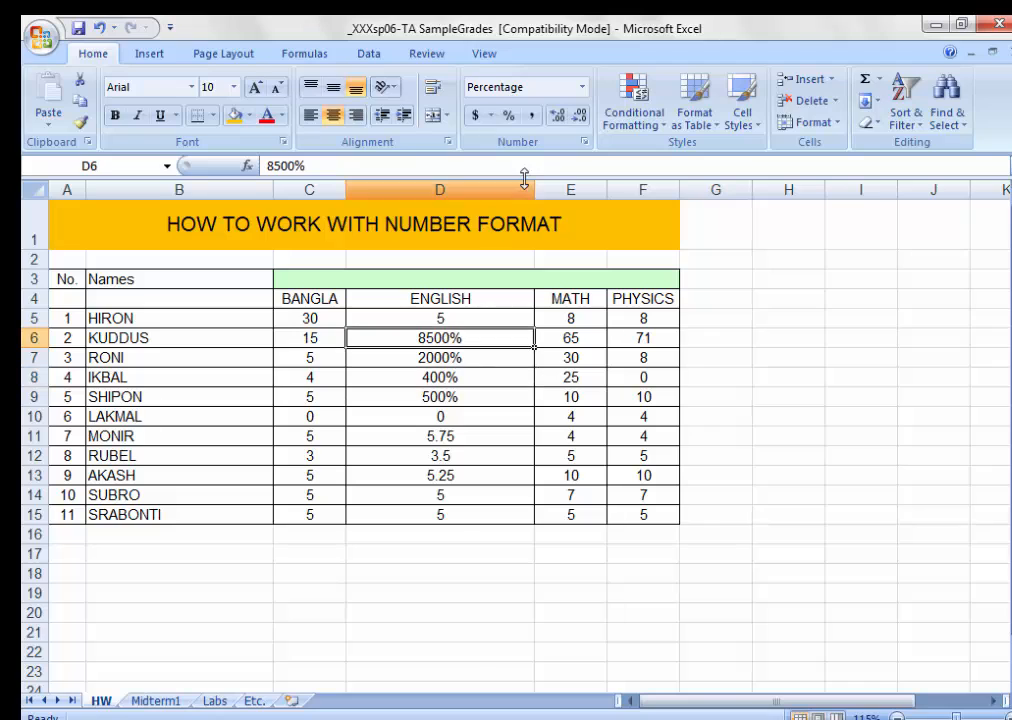
pyautogui.click(558, 118)
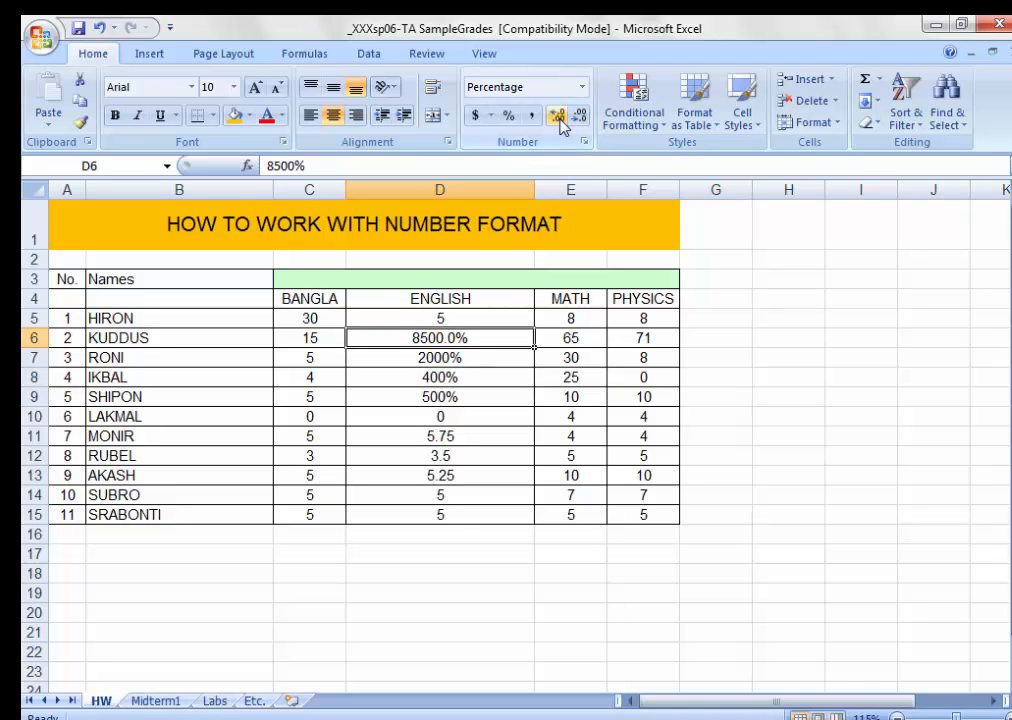
pyautogui.click(557, 118)
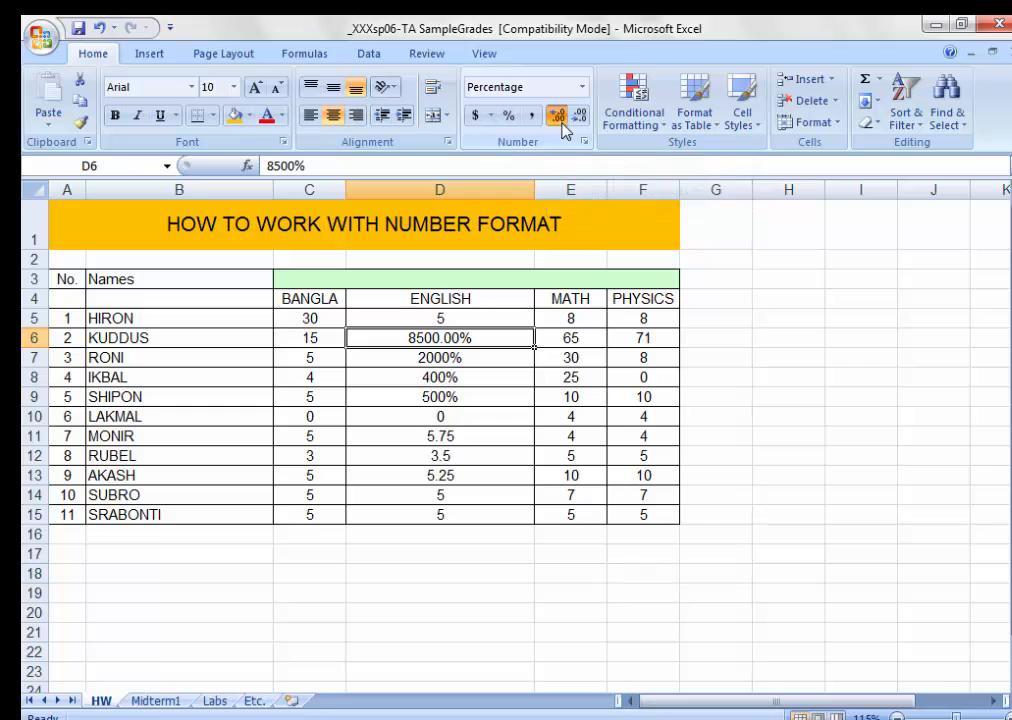
pyautogui.click(561, 121)
pyautogui.click(561, 120)
pyautogui.click(561, 120)
pyautogui.click(561, 120)
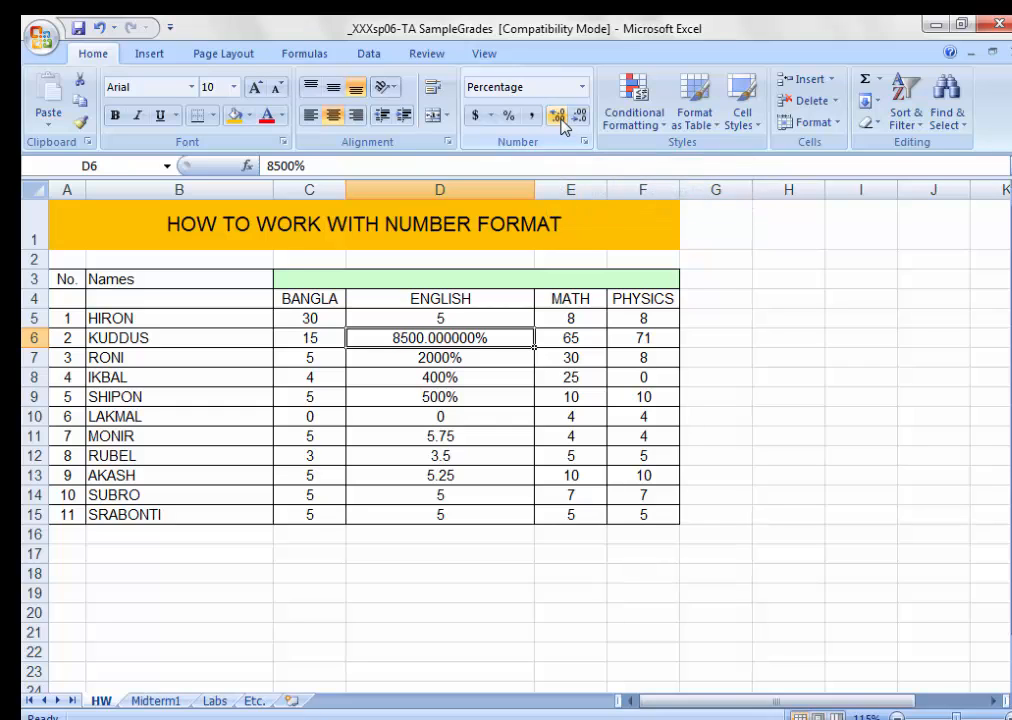
pyautogui.click(560, 117)
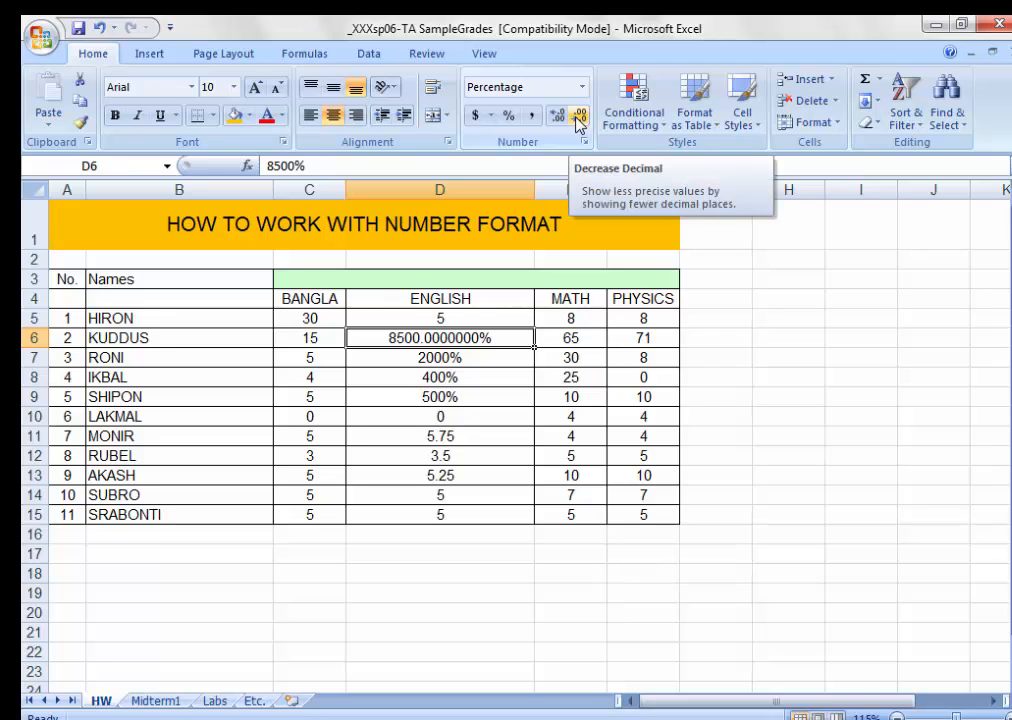
# Decrease the percentage in cell D6 to zero decimal places.
pyautogui.click(577, 119)
pyautogui.click(577, 119)
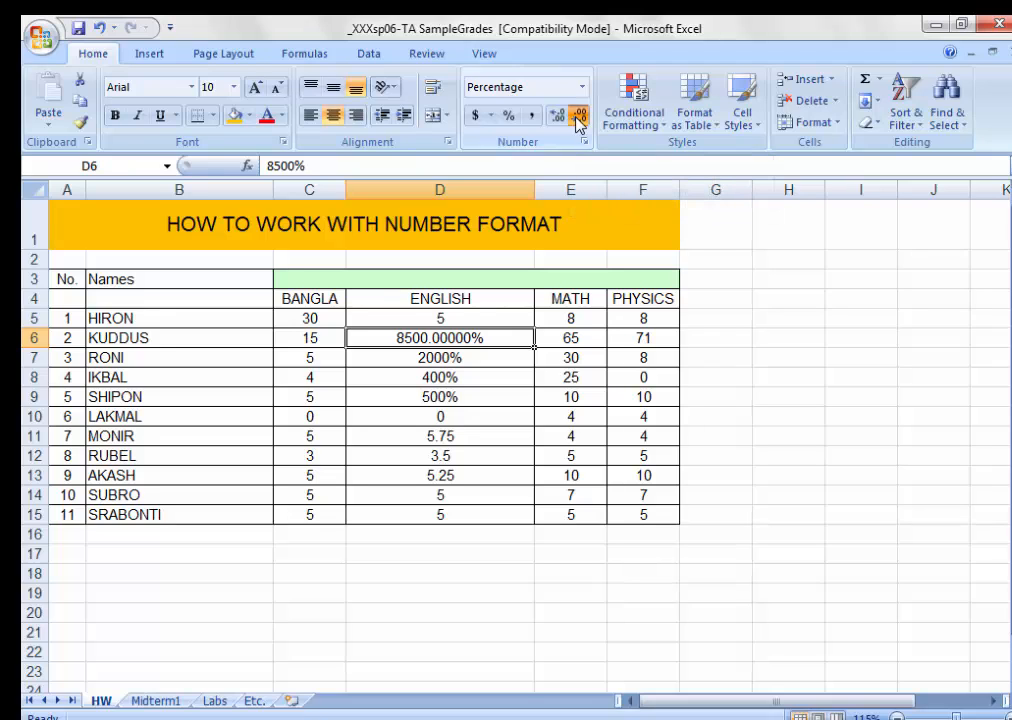
pyautogui.click(577, 119)
pyautogui.click(577, 119)
pyautogui.click(577, 119)
pyautogui.click(577, 119)
pyautogui.click(577, 119)
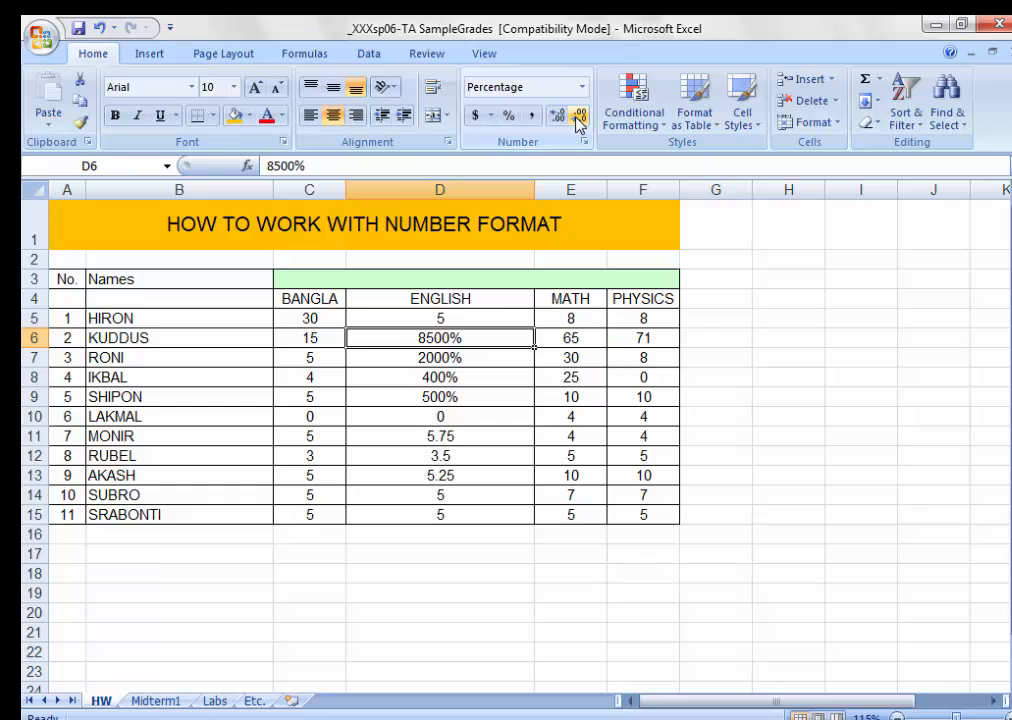
# Increase the percentage in cell D9 of the ENGLISH column to ten decimal places.
pyautogui.click(448, 397)
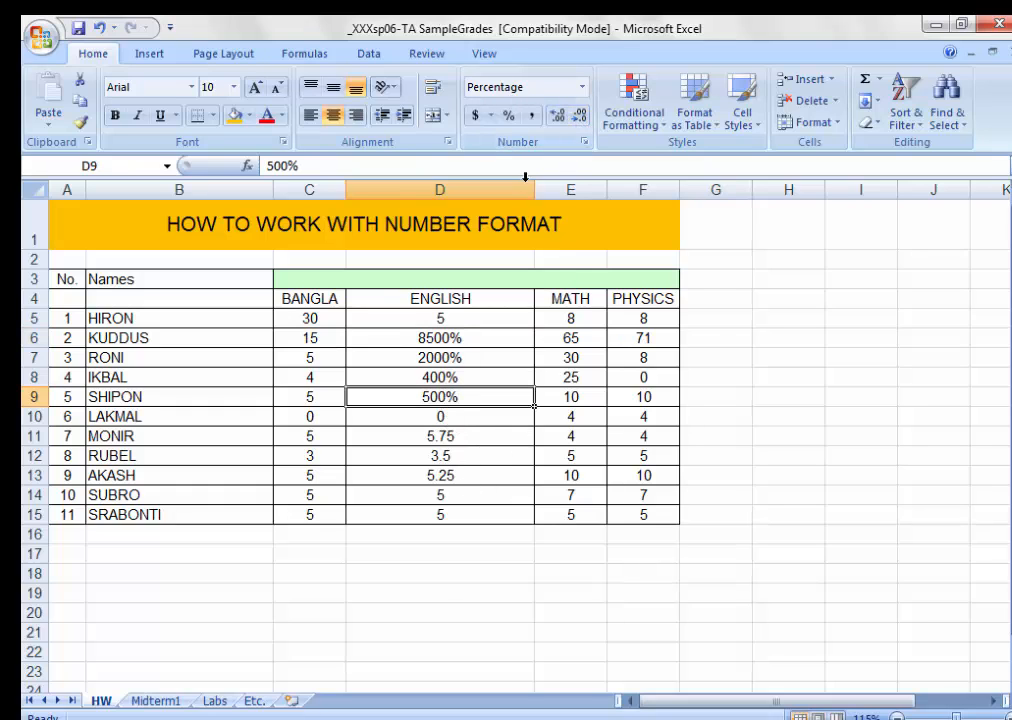
pyautogui.click(557, 118)
pyautogui.click(557, 118)
pyautogui.click(557, 118)
pyautogui.click(557, 118)
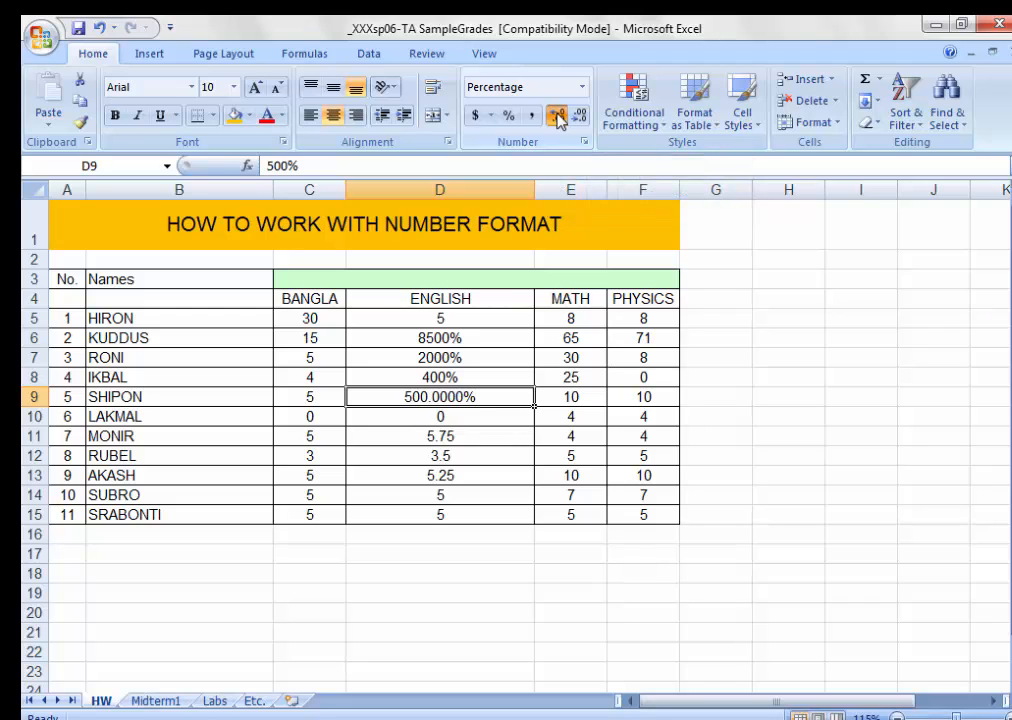
pyautogui.click(557, 118)
pyautogui.click(557, 118)
pyautogui.click(557, 118)
pyautogui.click(557, 118)
pyautogui.click(557, 118)
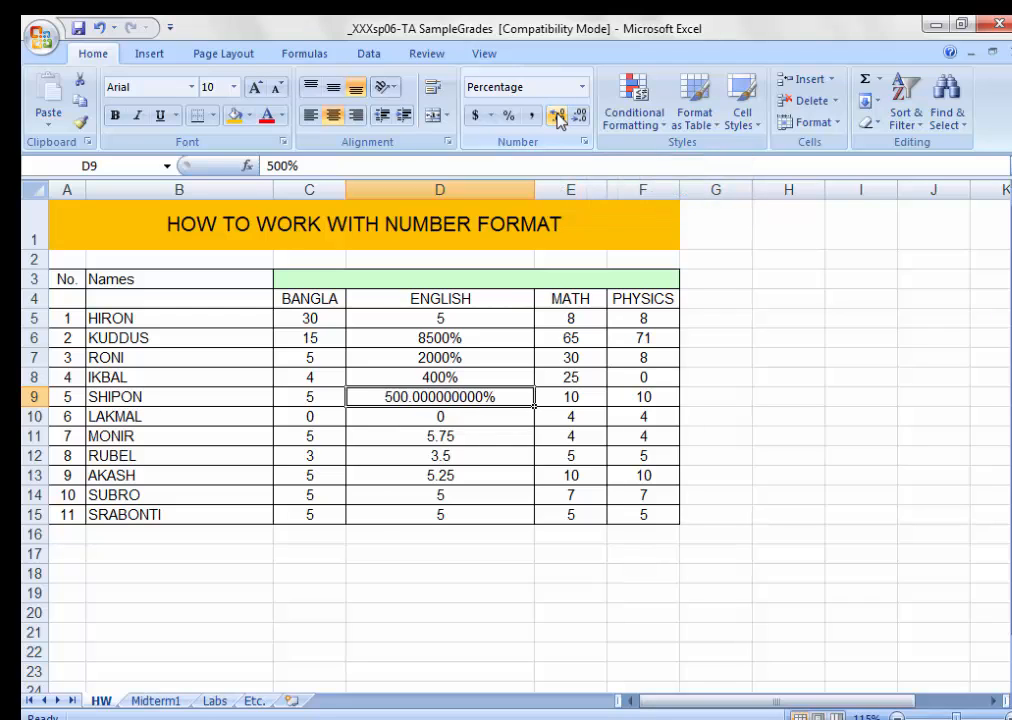
pyautogui.click(557, 118)
# Decrease the percentage in cell D9 to zero decimal places and select cell E12.
pyautogui.click(579, 116)
pyautogui.click(579, 116)
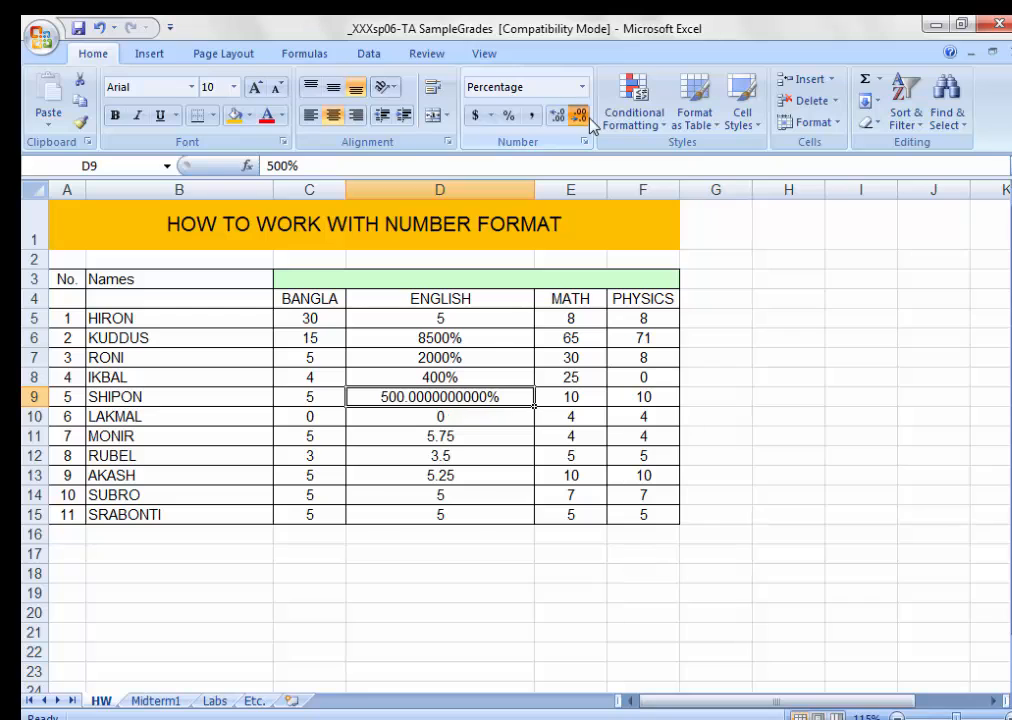
pyautogui.click(579, 116)
pyautogui.click(588, 118)
pyautogui.click(588, 118)
pyautogui.click(588, 118)
pyautogui.click(588, 118)
pyautogui.click(588, 118)
pyautogui.click(588, 118)
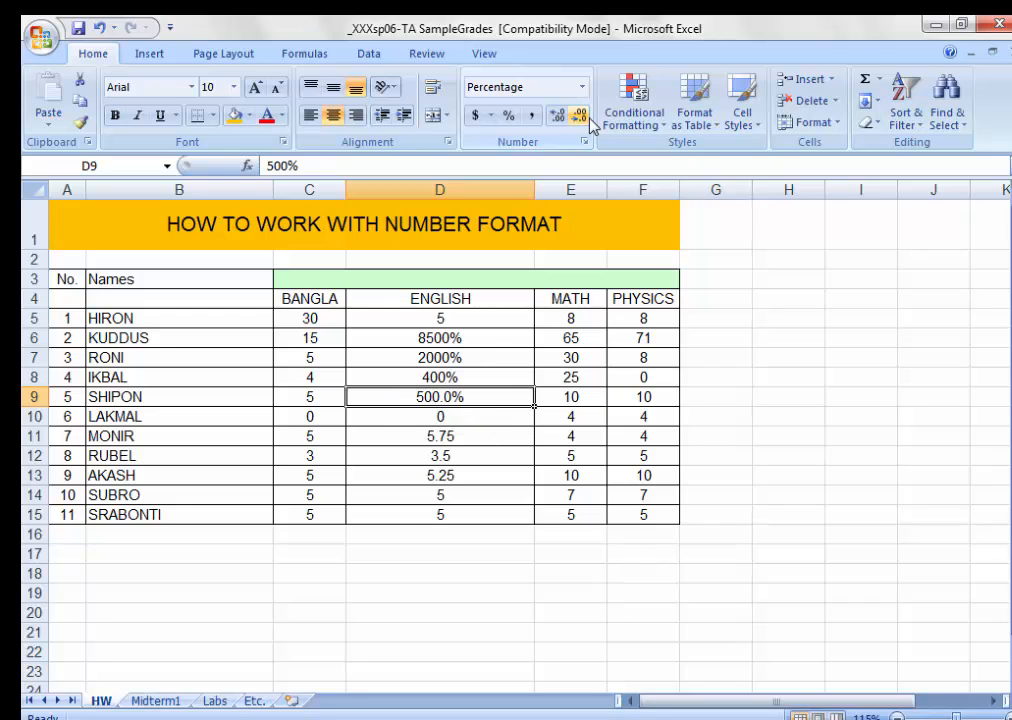
pyautogui.click(588, 118)
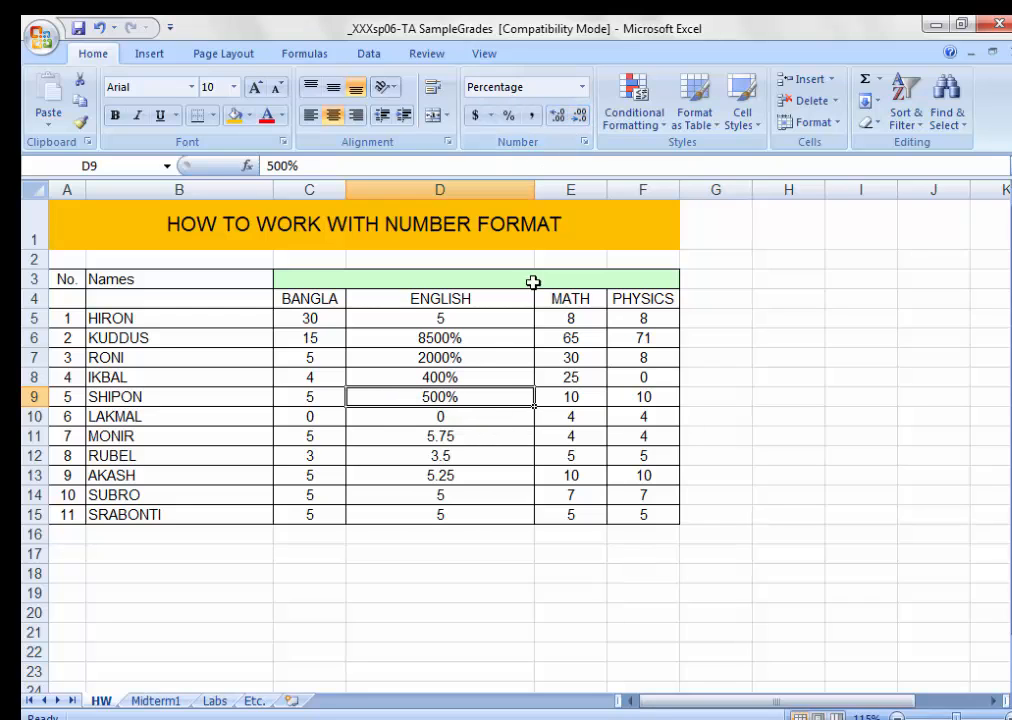
pyautogui.click(576, 453)
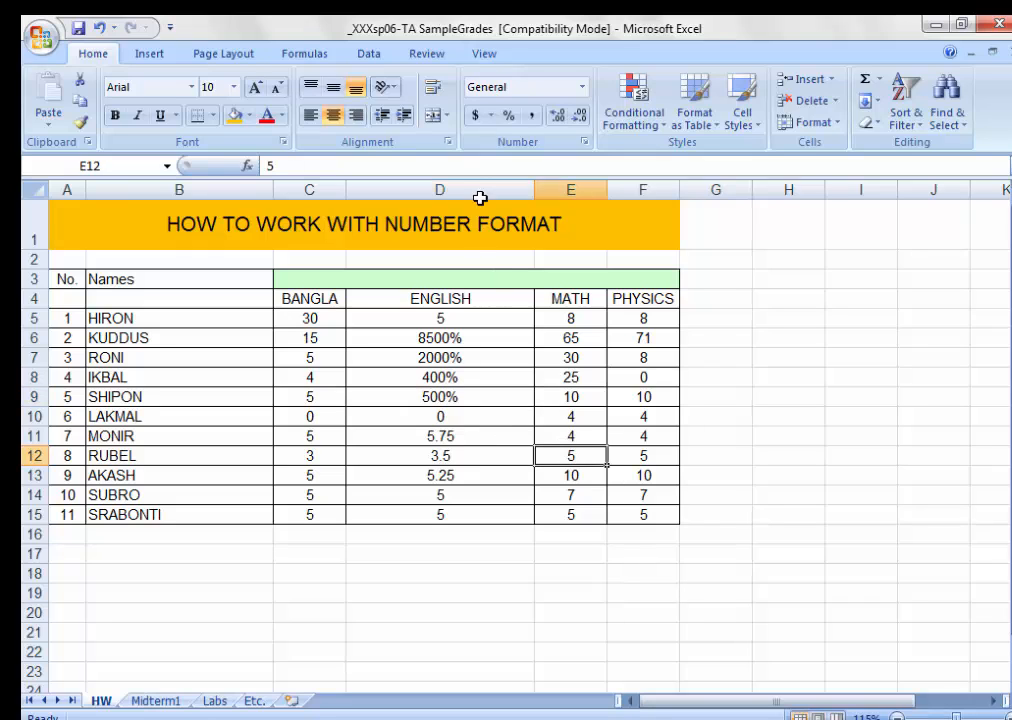